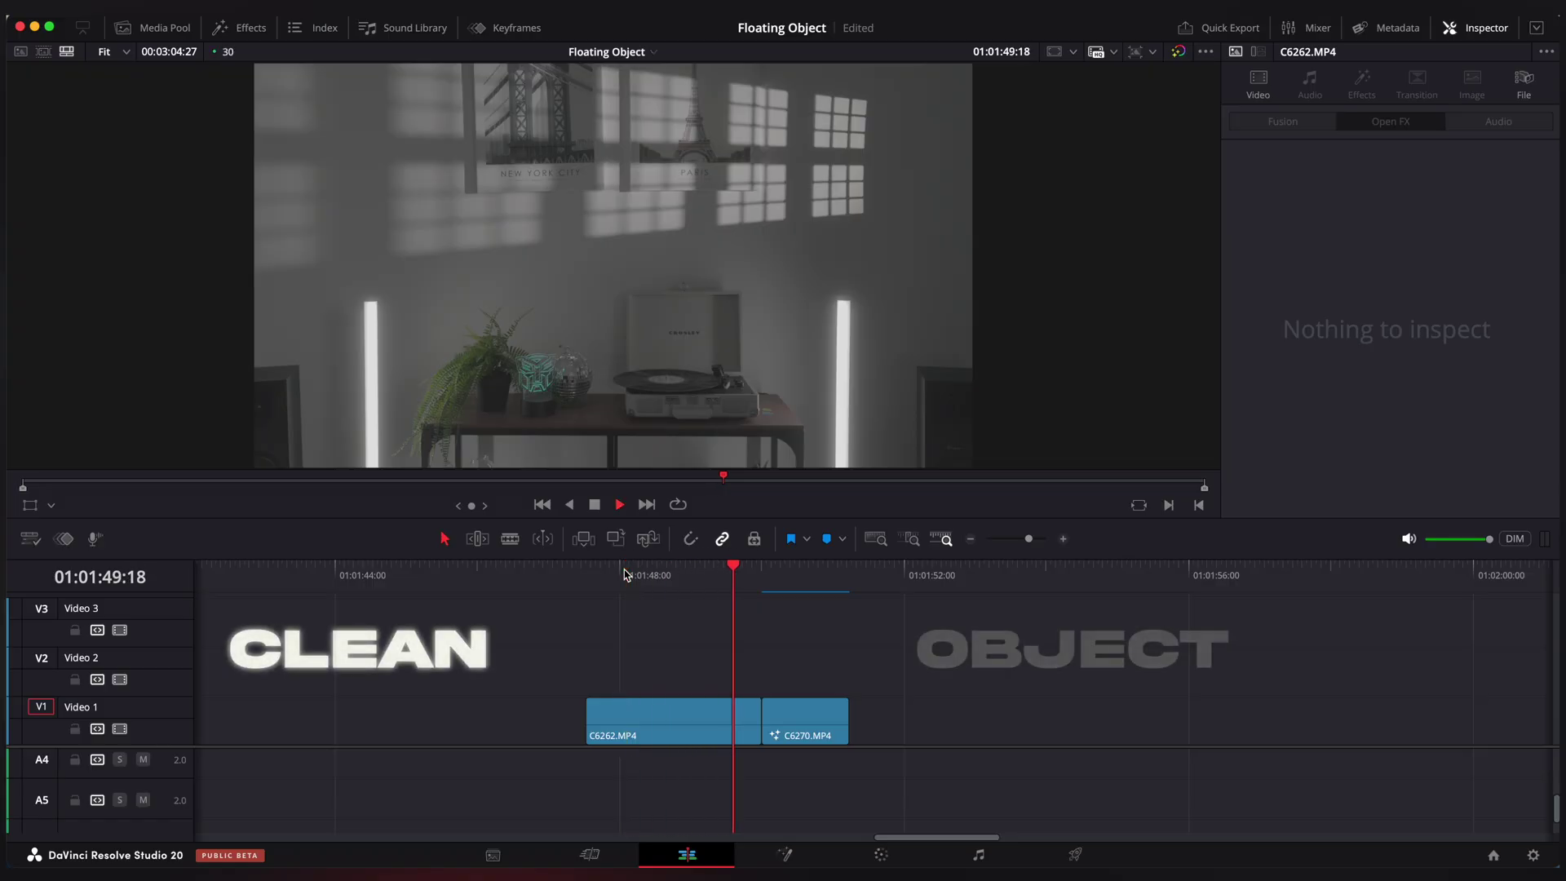
Slow the C6270.MP4 clip to 50% speed using its retime controls and play back the slowed footage
key("space")
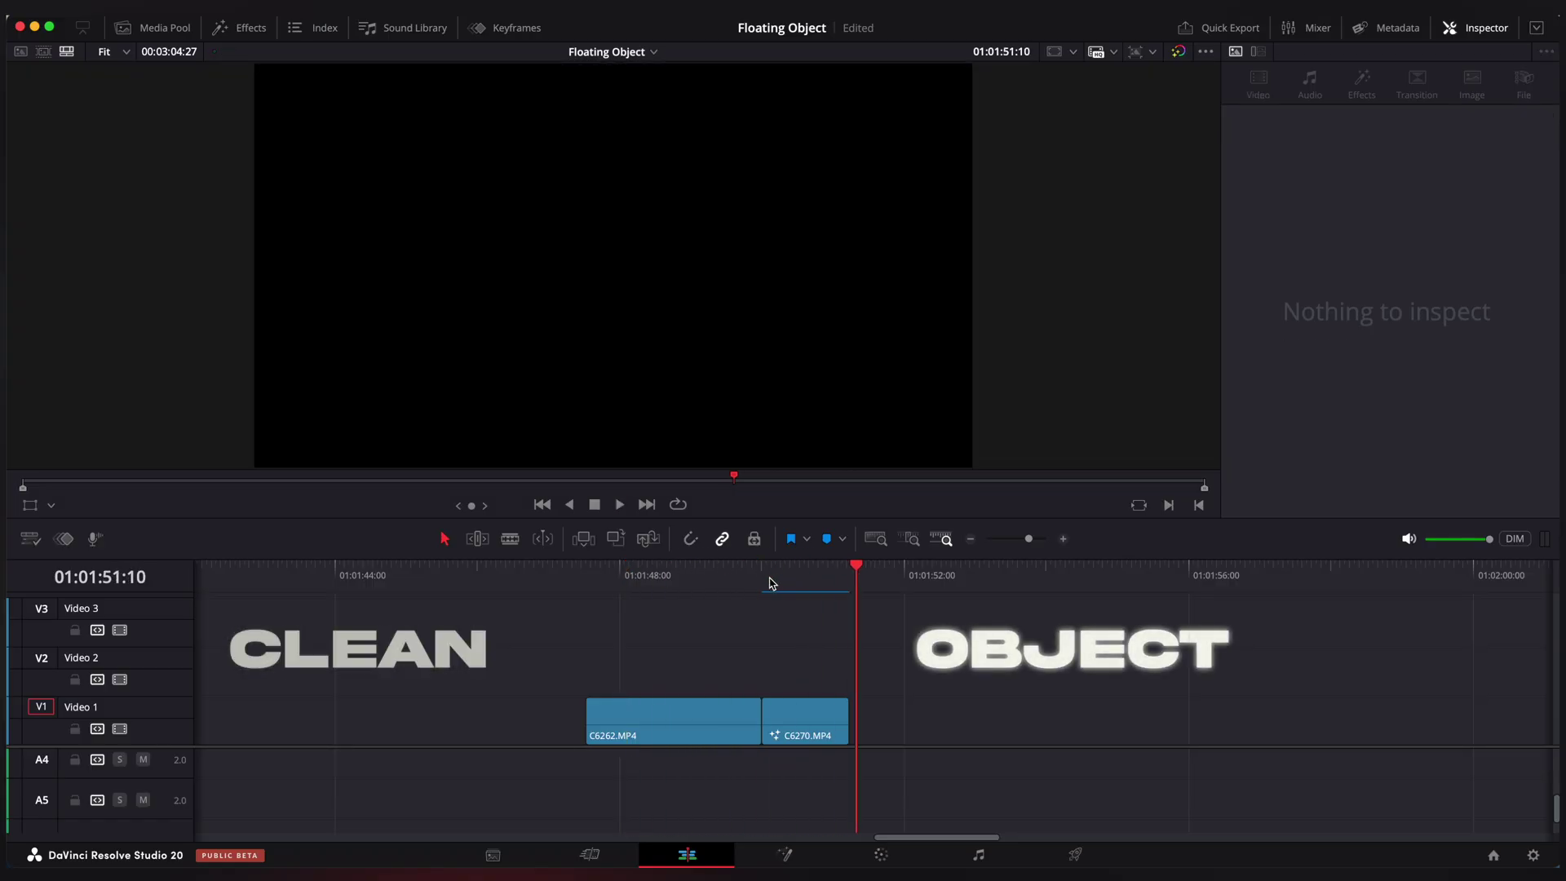
mouse_move(767, 581)
left_mouse_down()
mouse_move(806, 589)
mouse_move(776, 591)
left_mouse_up()
left_click(804, 696)
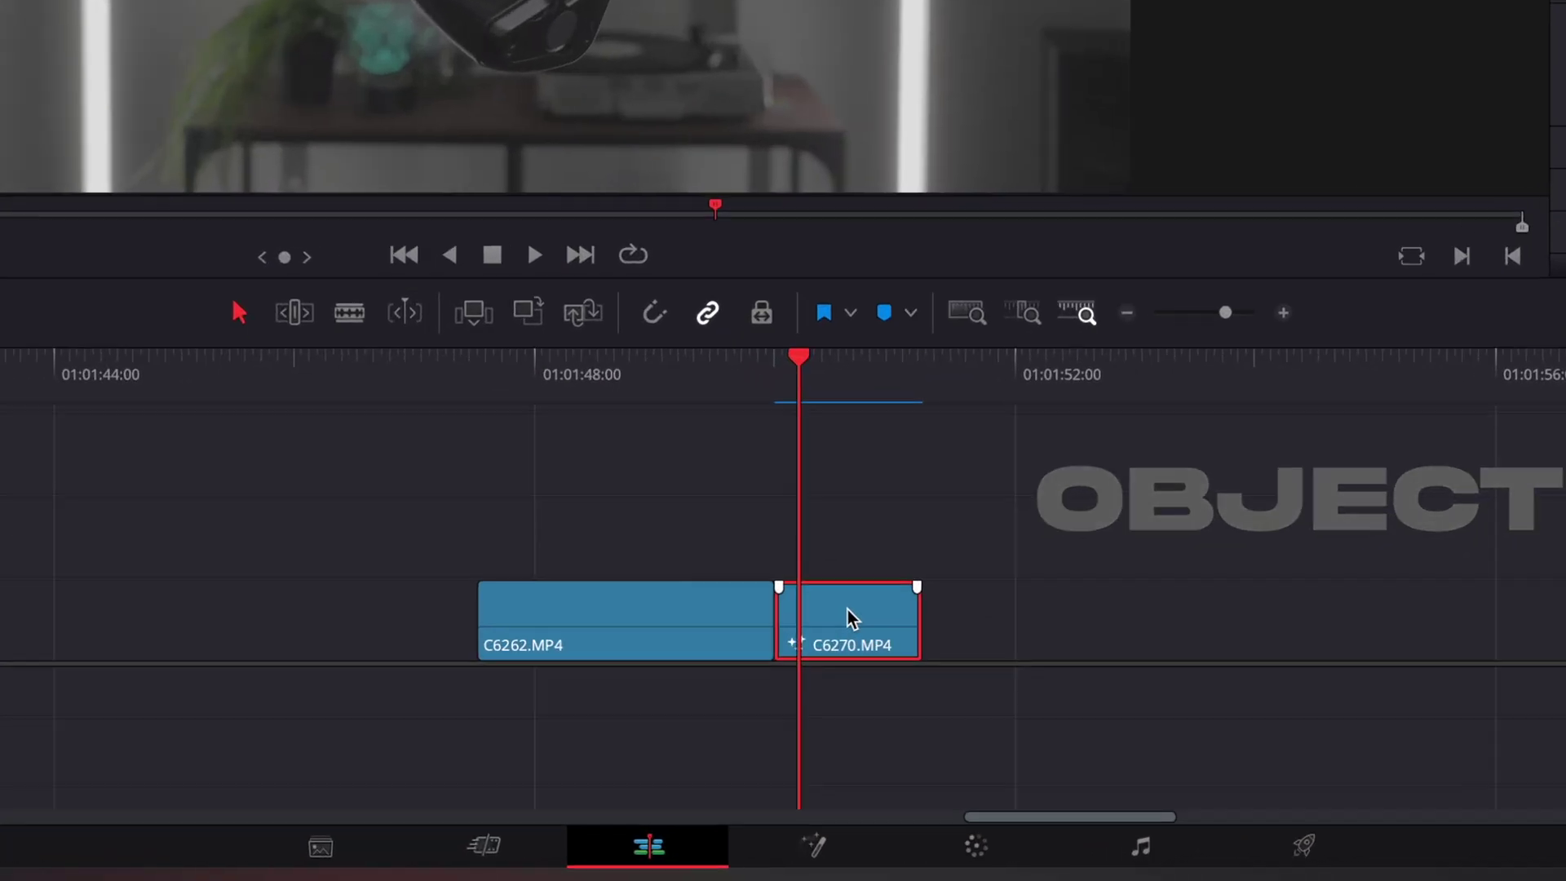
key("ctrl+r")
left_click(815, 738)
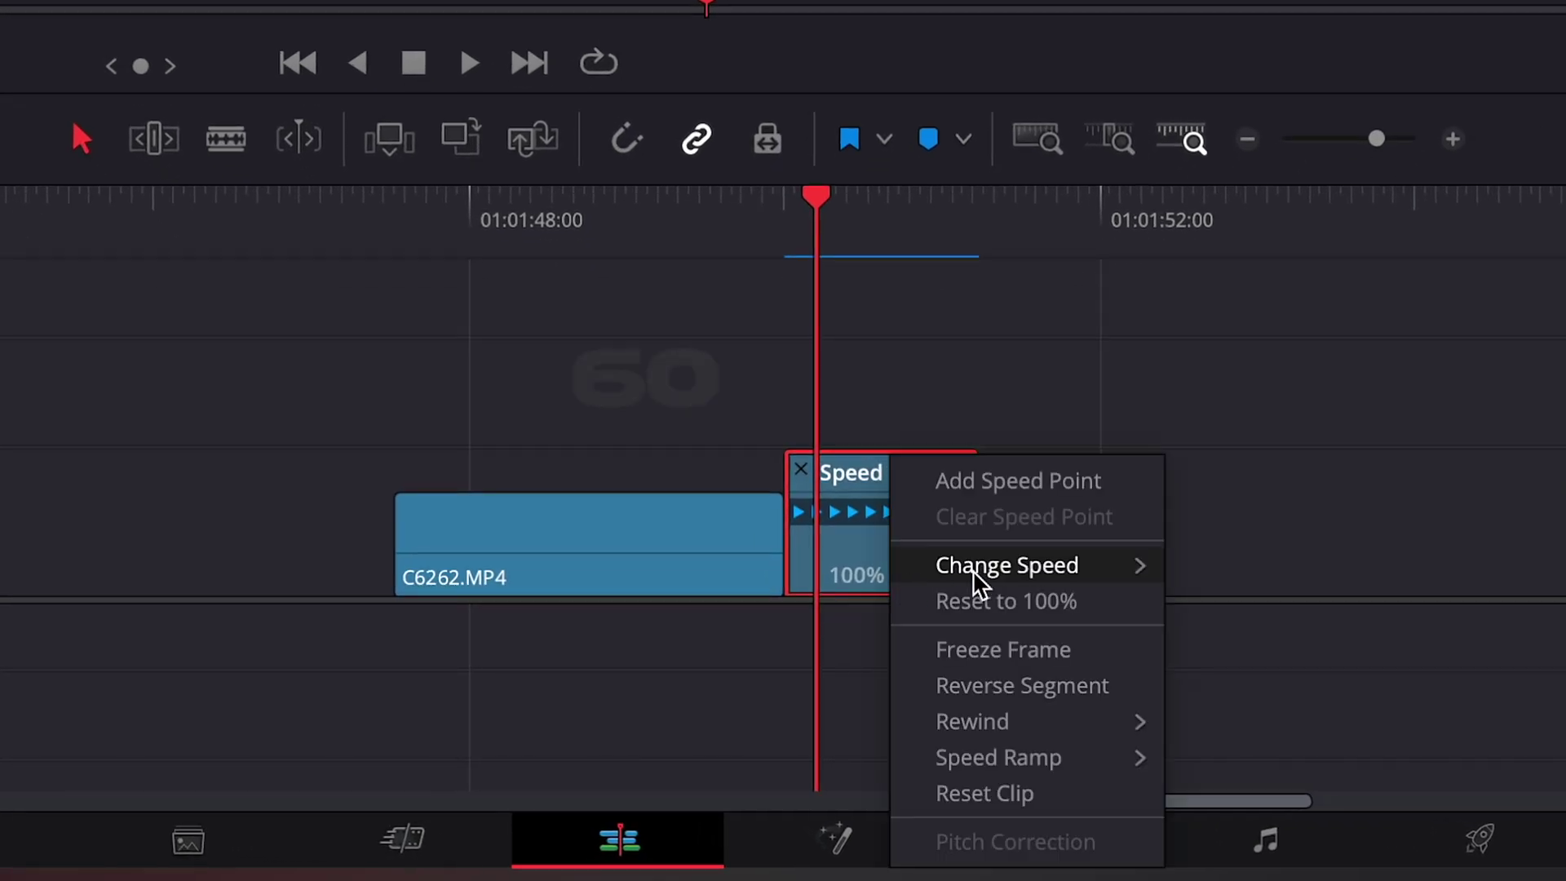
mouse_move(1090, 584)
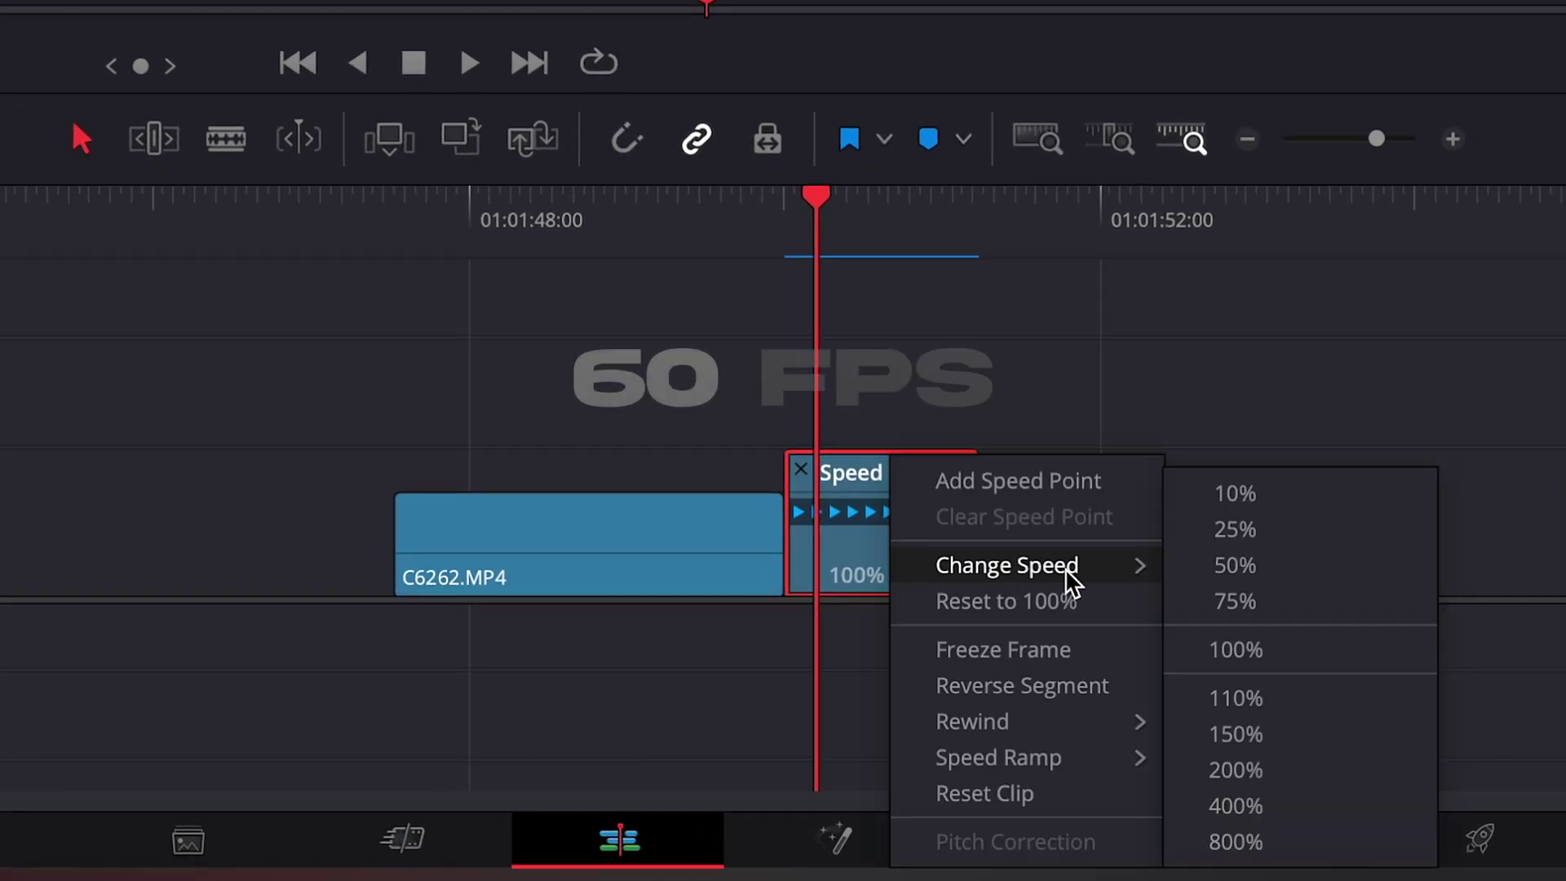
left_click(1221, 572)
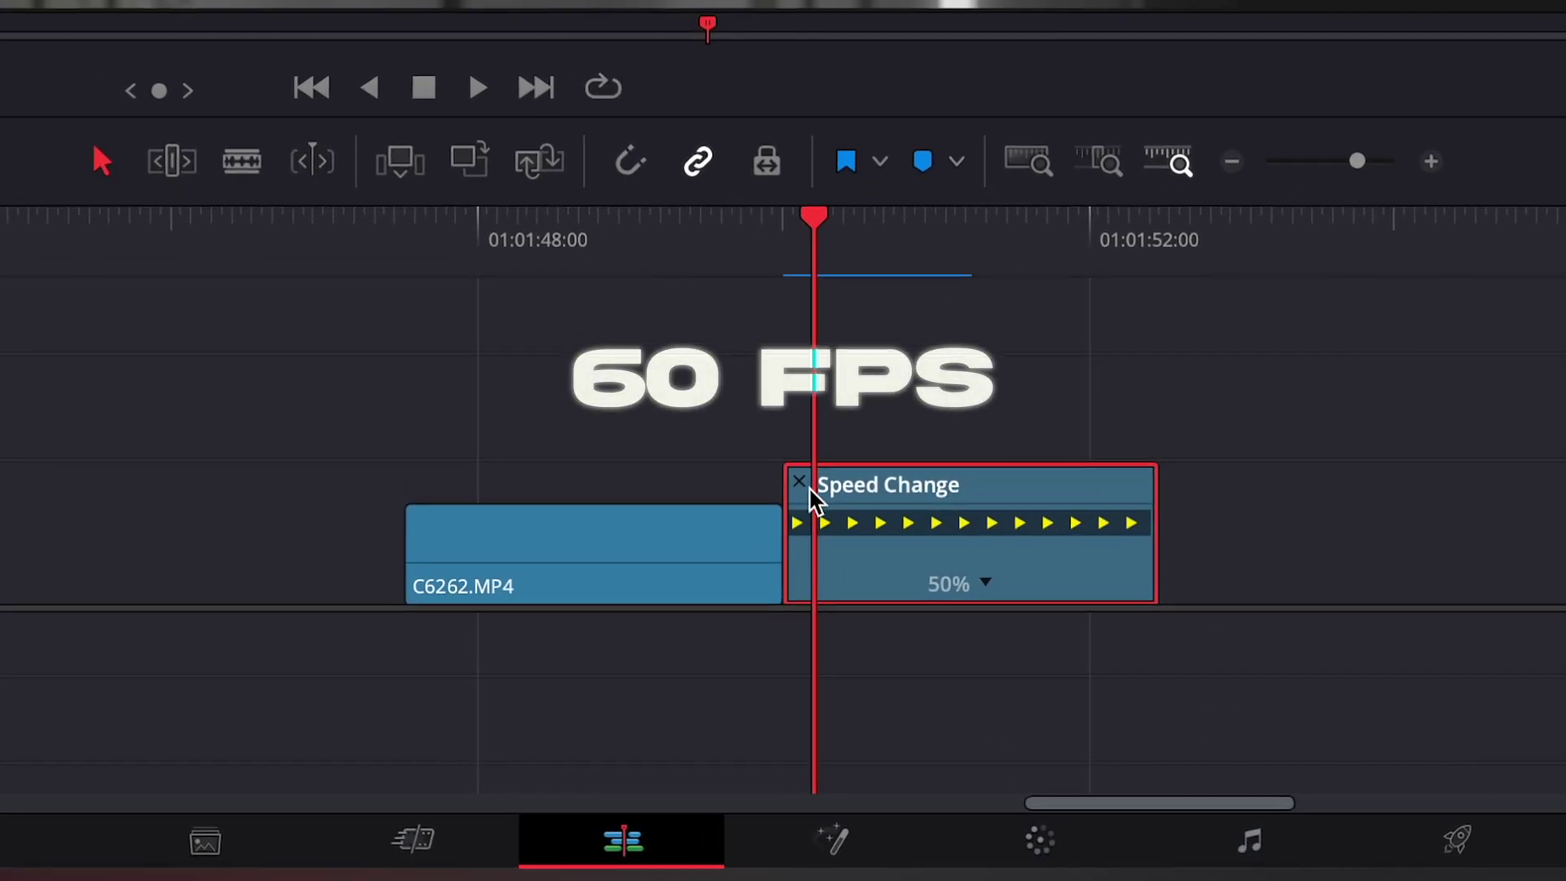
left_click(799, 481)
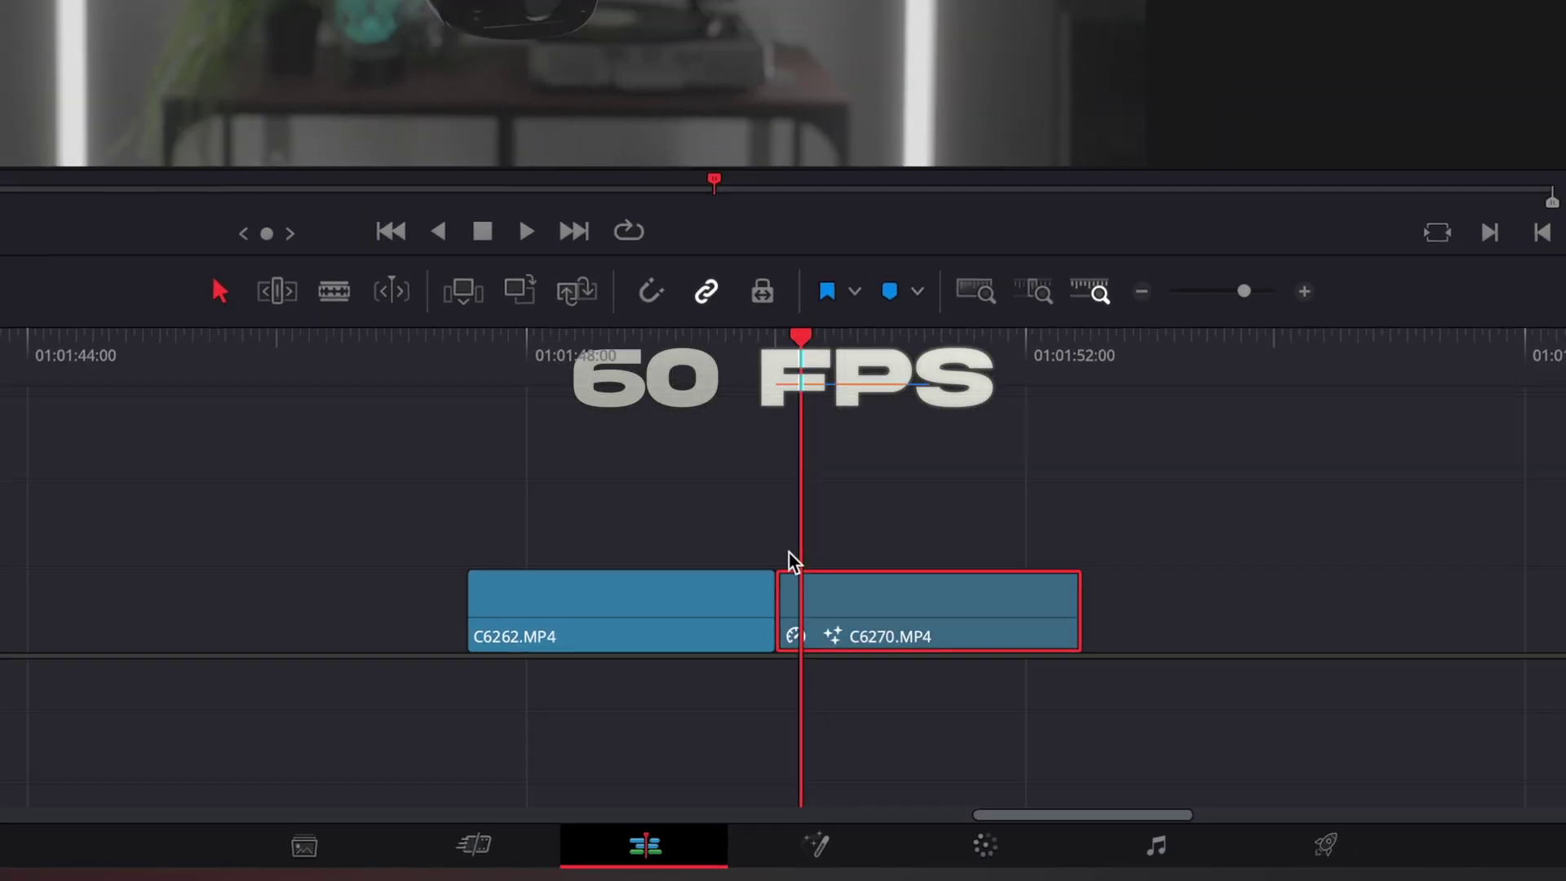
key("space")
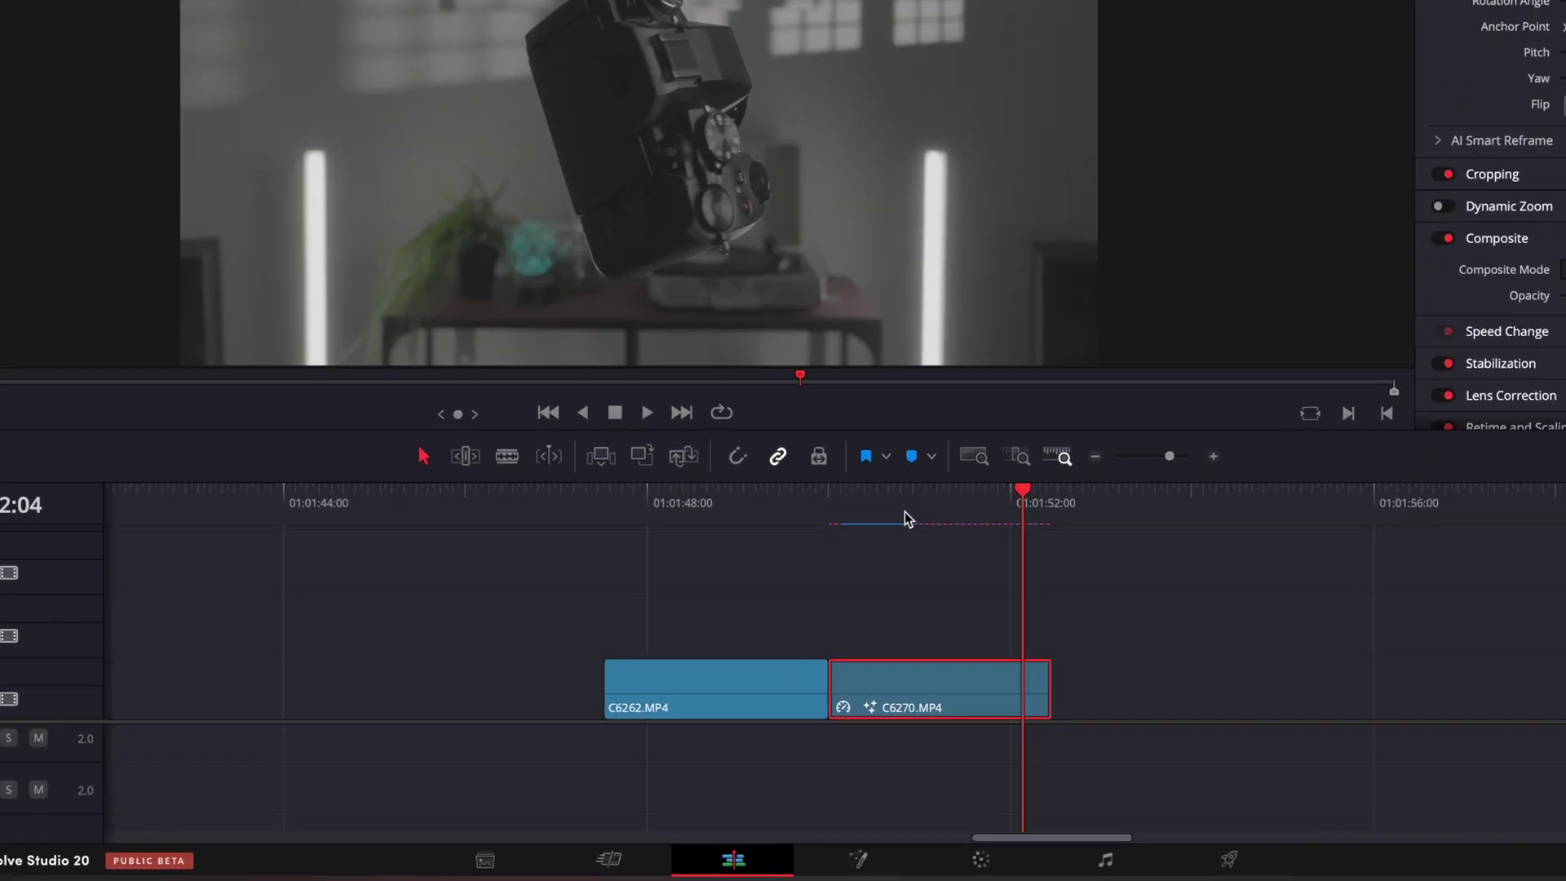
Stack C6270.MP4 on Video 2 directly above C6262.MP4 and combine both clips into a new Fusion clip
left_click_drag(907, 693, 792, 625)
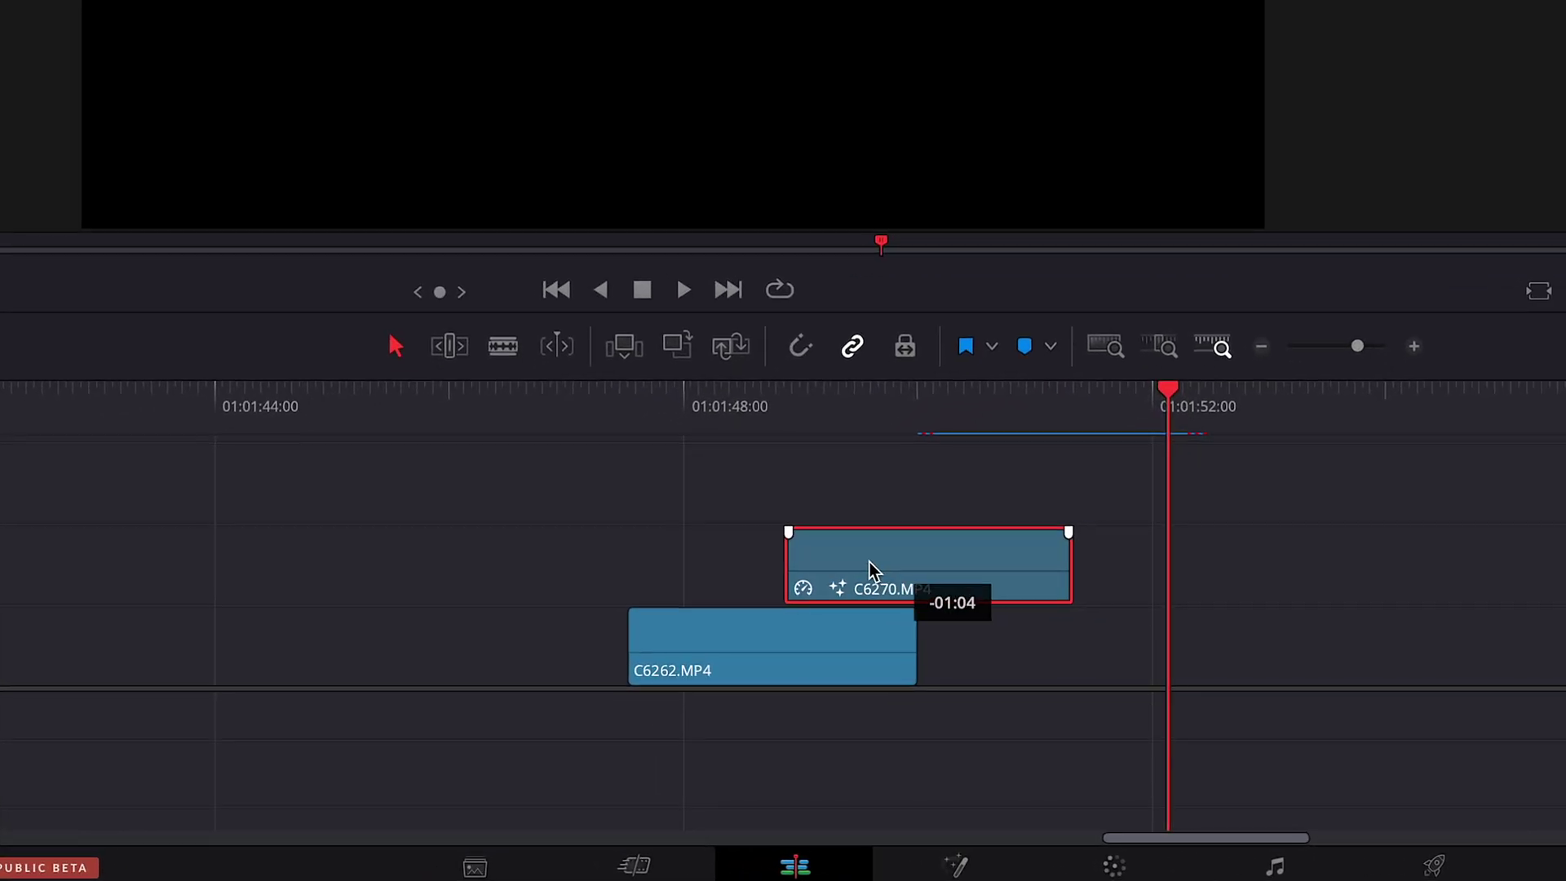
left_click(744, 421)
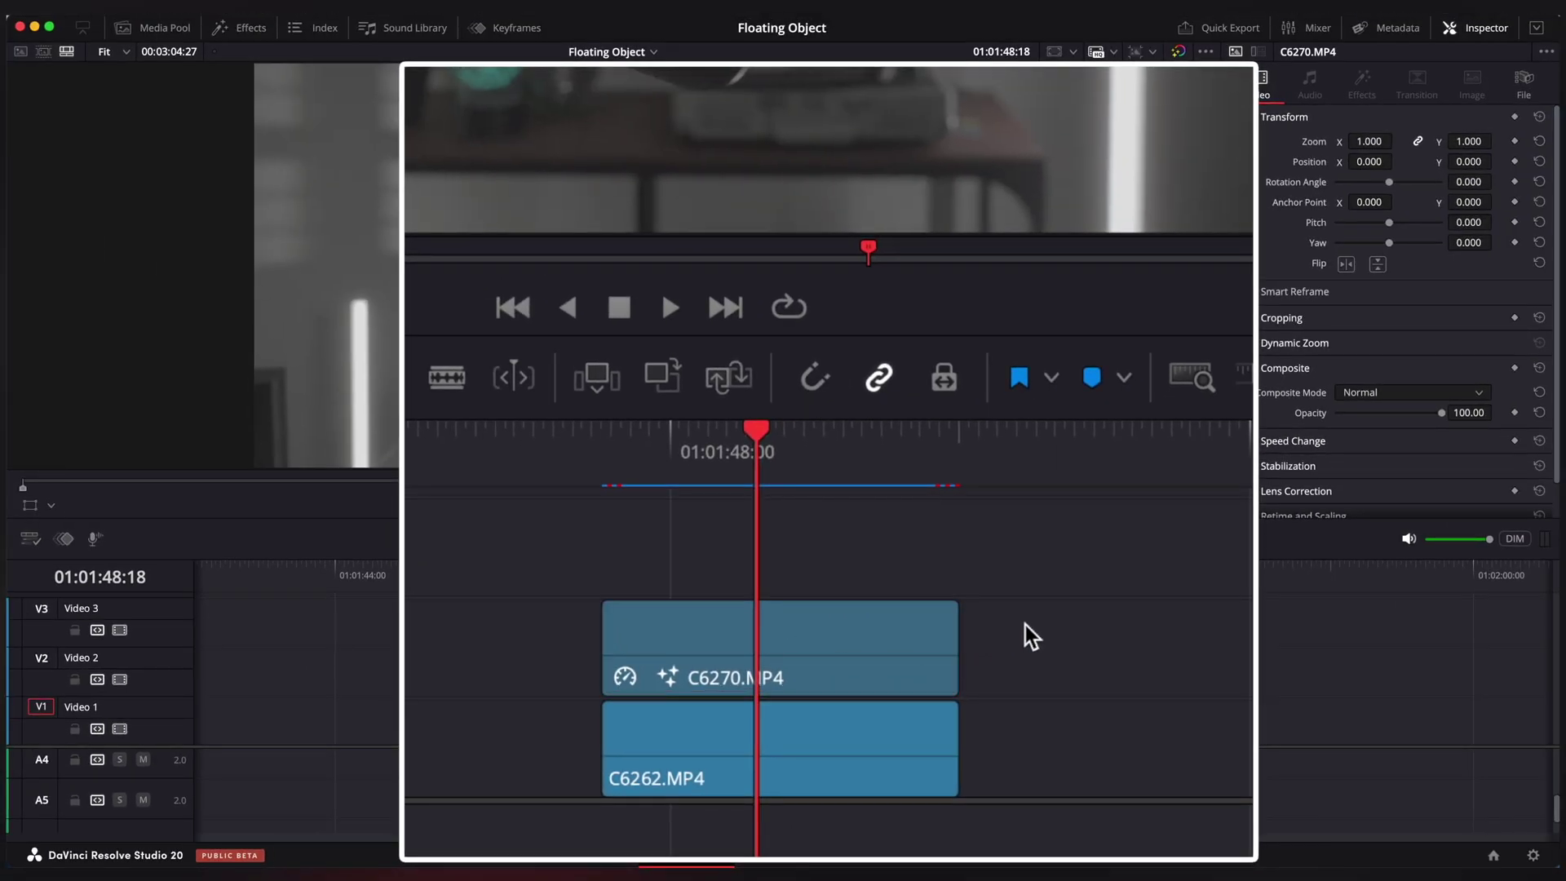
left_click_drag(1036, 619, 820, 748)
right_click(820, 748)
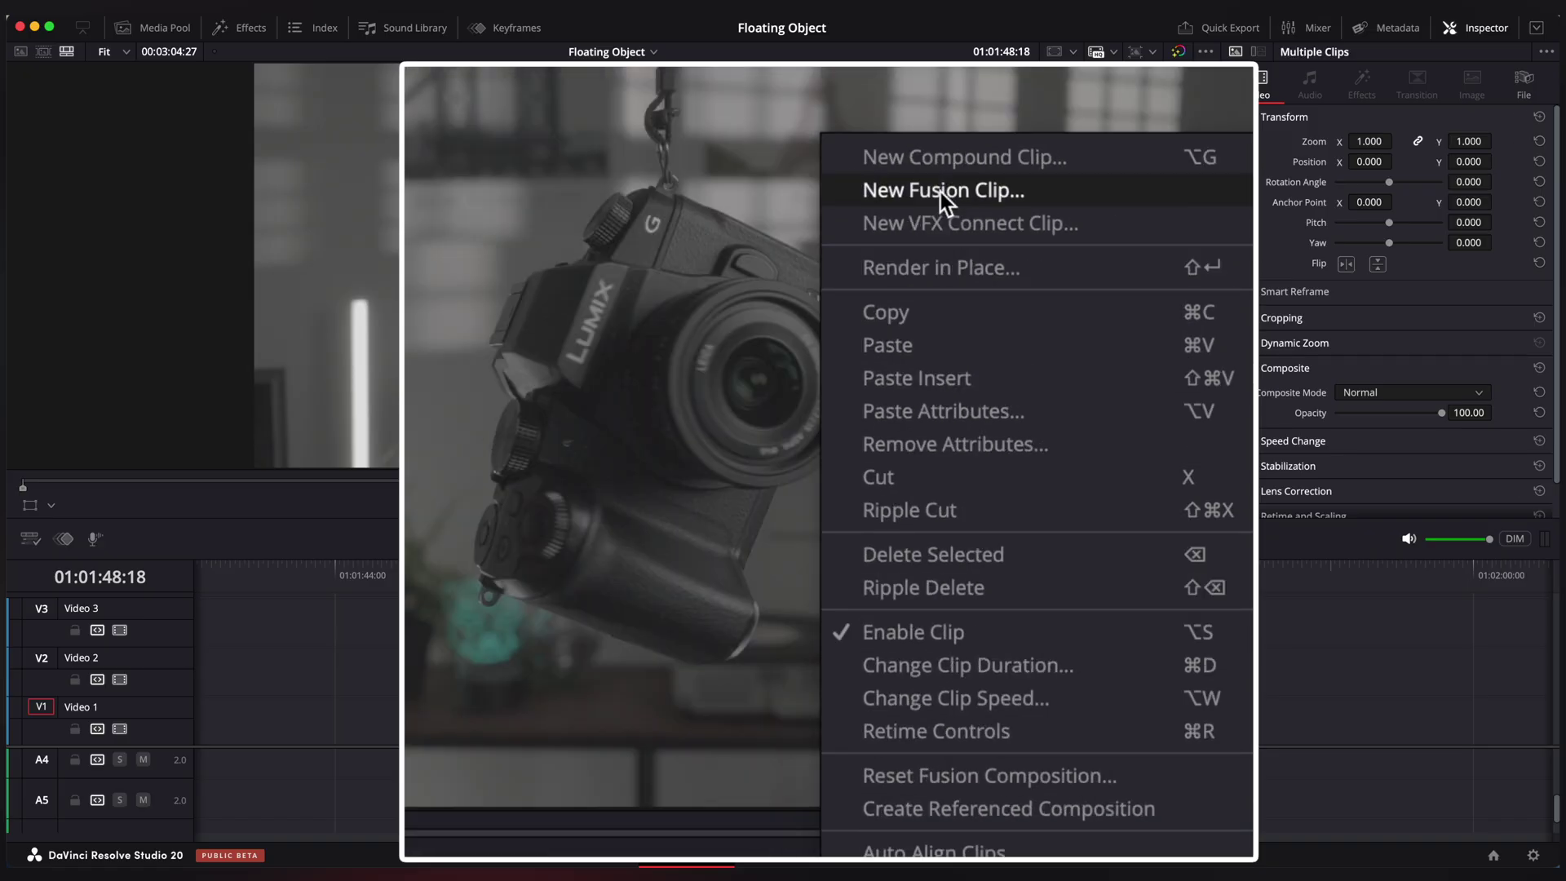
left_click(941, 192)
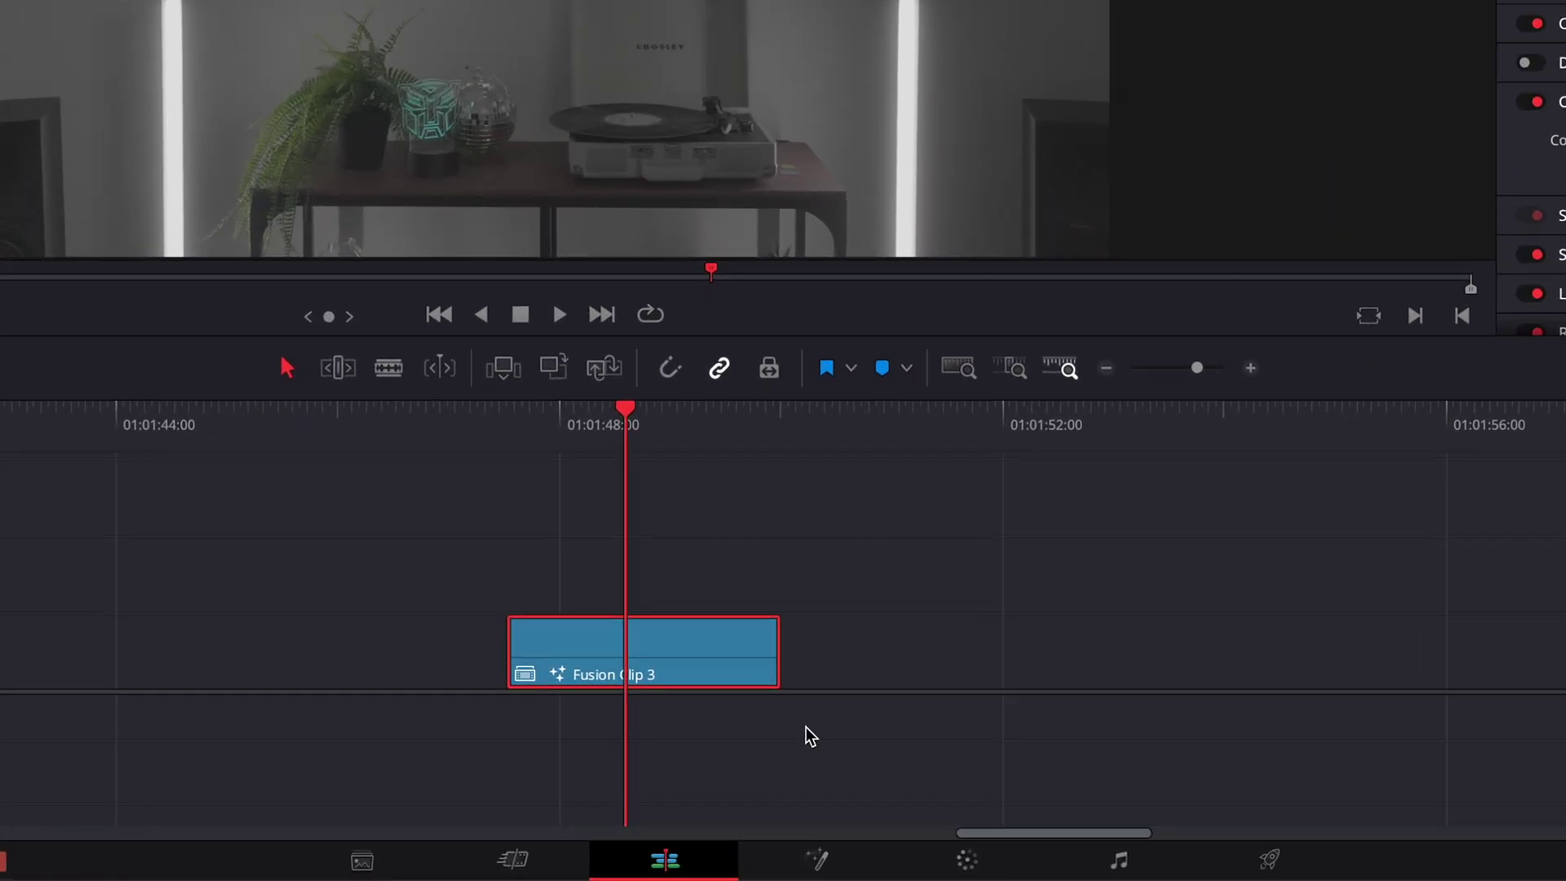
Open the clip on the Fusion page and delete the default nodes linking the two media inputs to MediaOut1
left_click(823, 859)
left_click_drag(178, 370, 818, 376)
left_click_drag(712, 442, 570, 588)
key("Delete")
key("Delete")
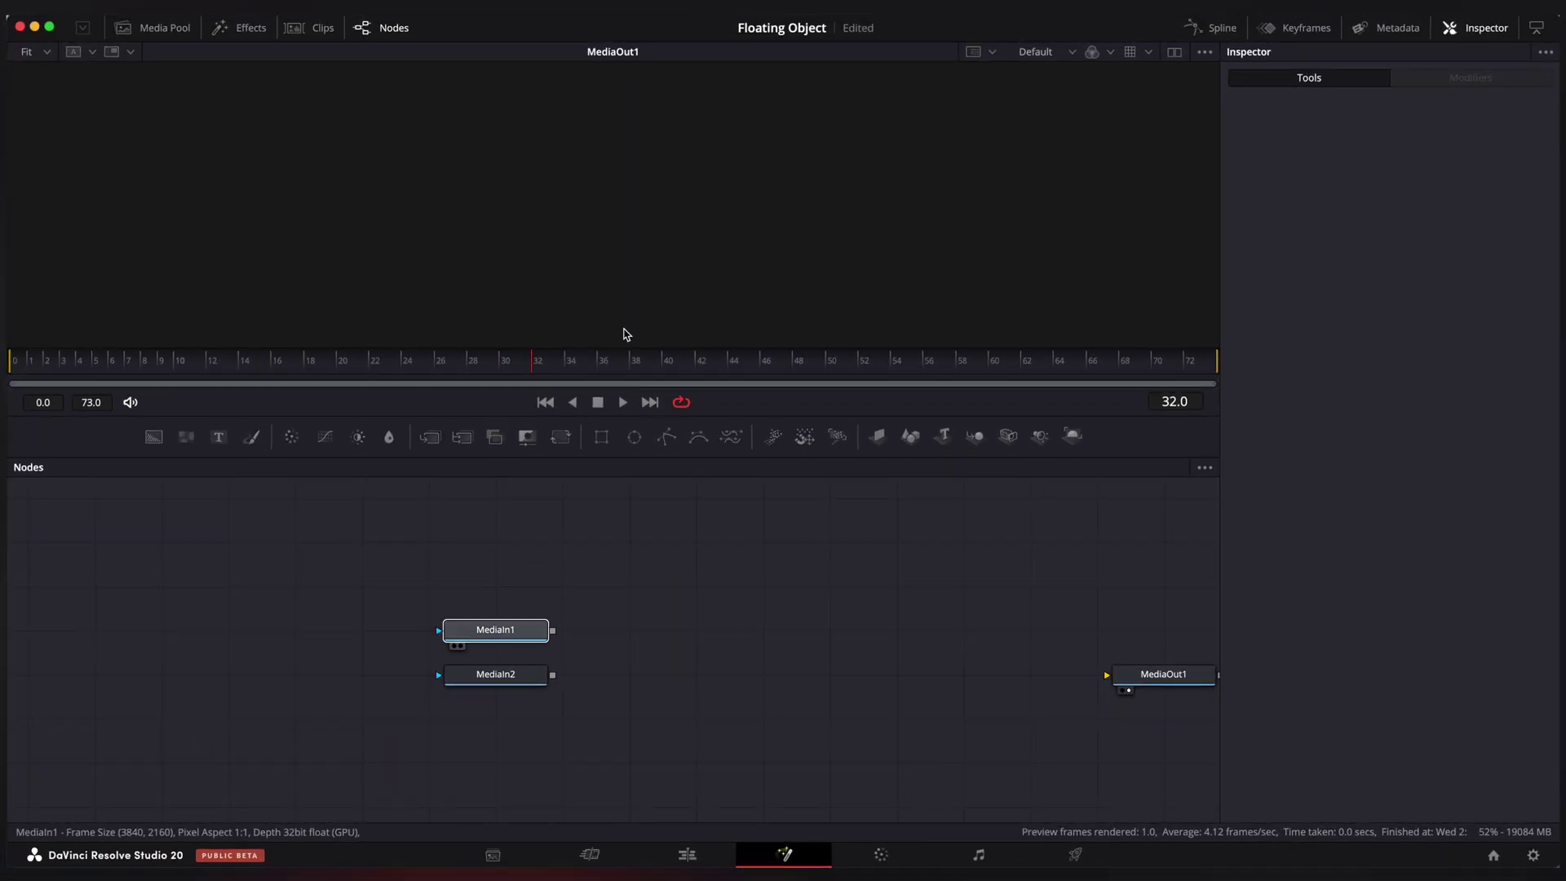
View the MediaIn1 node's footage and rename the node "Clean"
key("1")
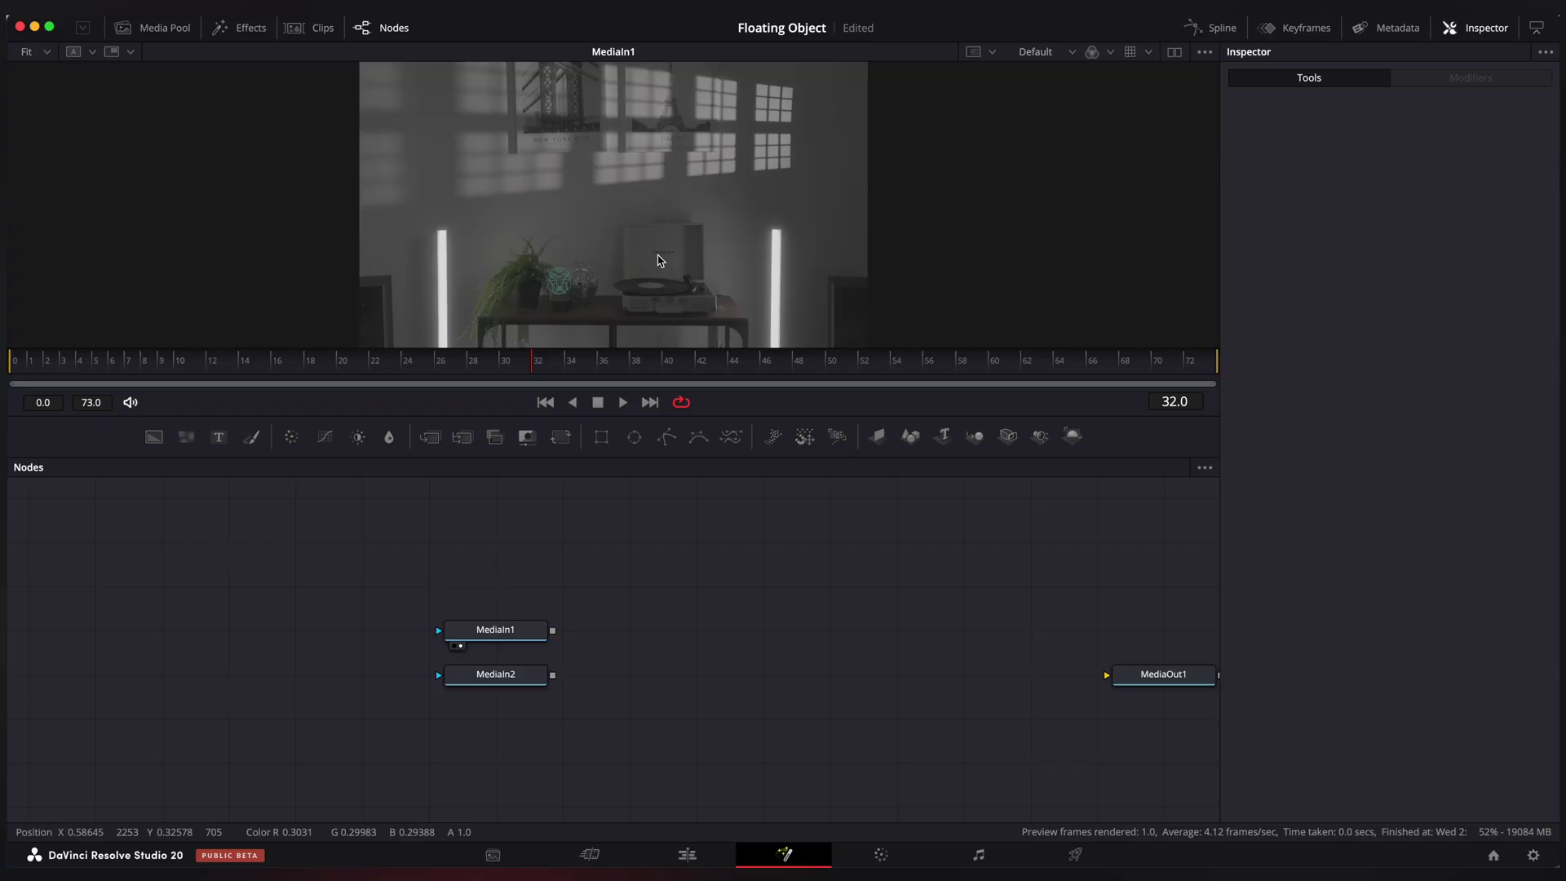
left_click(522, 630)
key("F2")
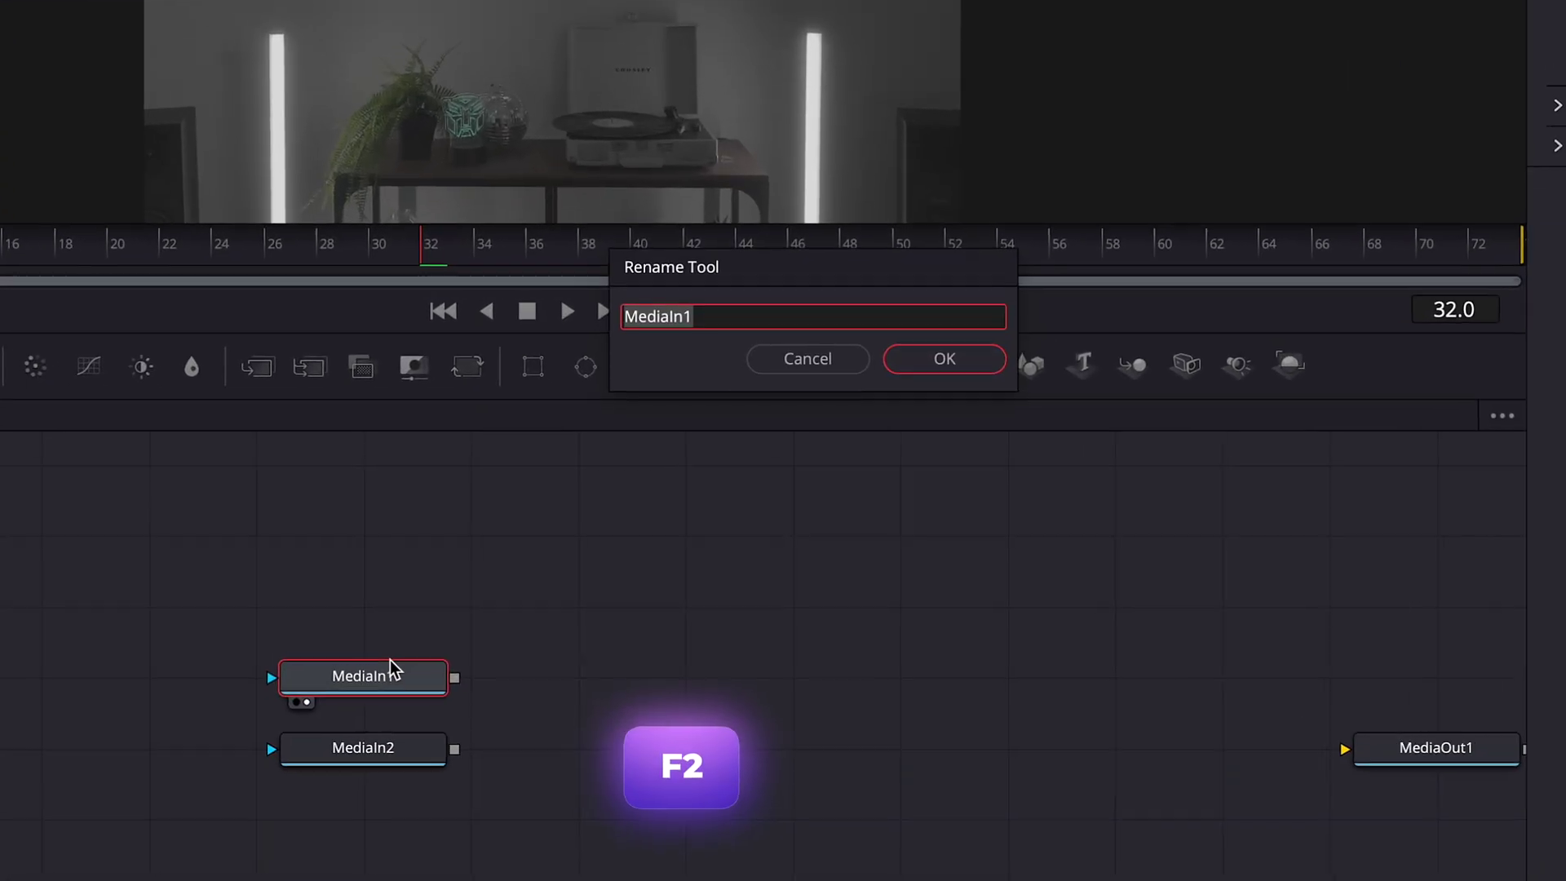
type("Clean")
key("Return")
Rename the MediaIn2 node "Camera"
left_click(349, 754)
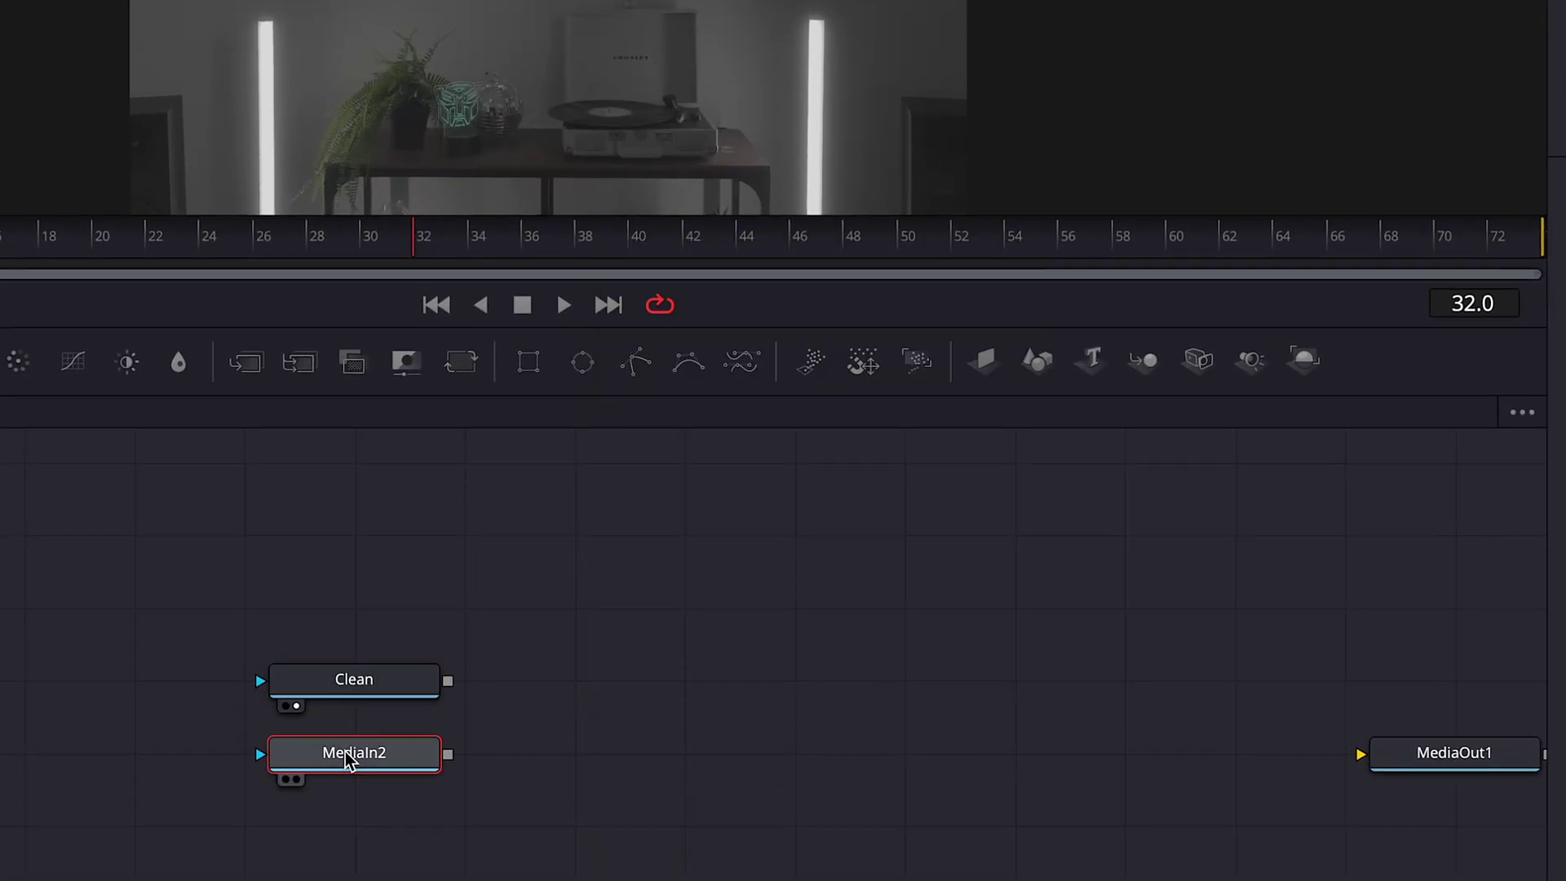
key("F2")
type("Camera")
key("Return")
Rearrange the nodes with Camera above Clean, and connect Clean's output to MediaOut1
left_click_drag(798, 730, 562, 737)
left_click_drag(201, 763, 536, 633)
left_click_drag(137, 698, 370, 789)
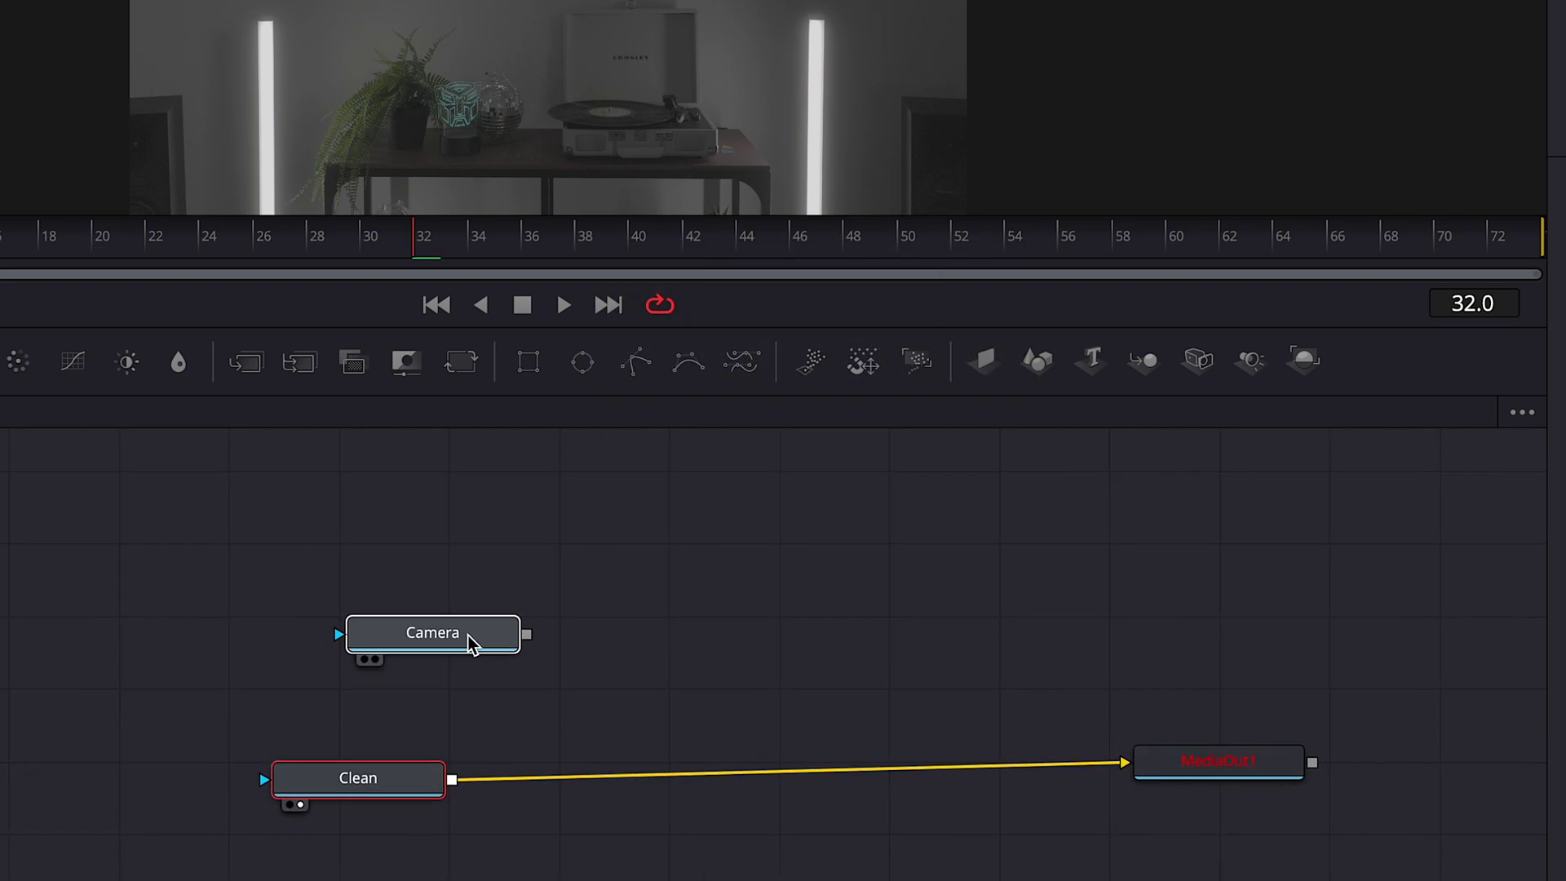
Add a Magic Mask node after the Camera node
key("shift+space")
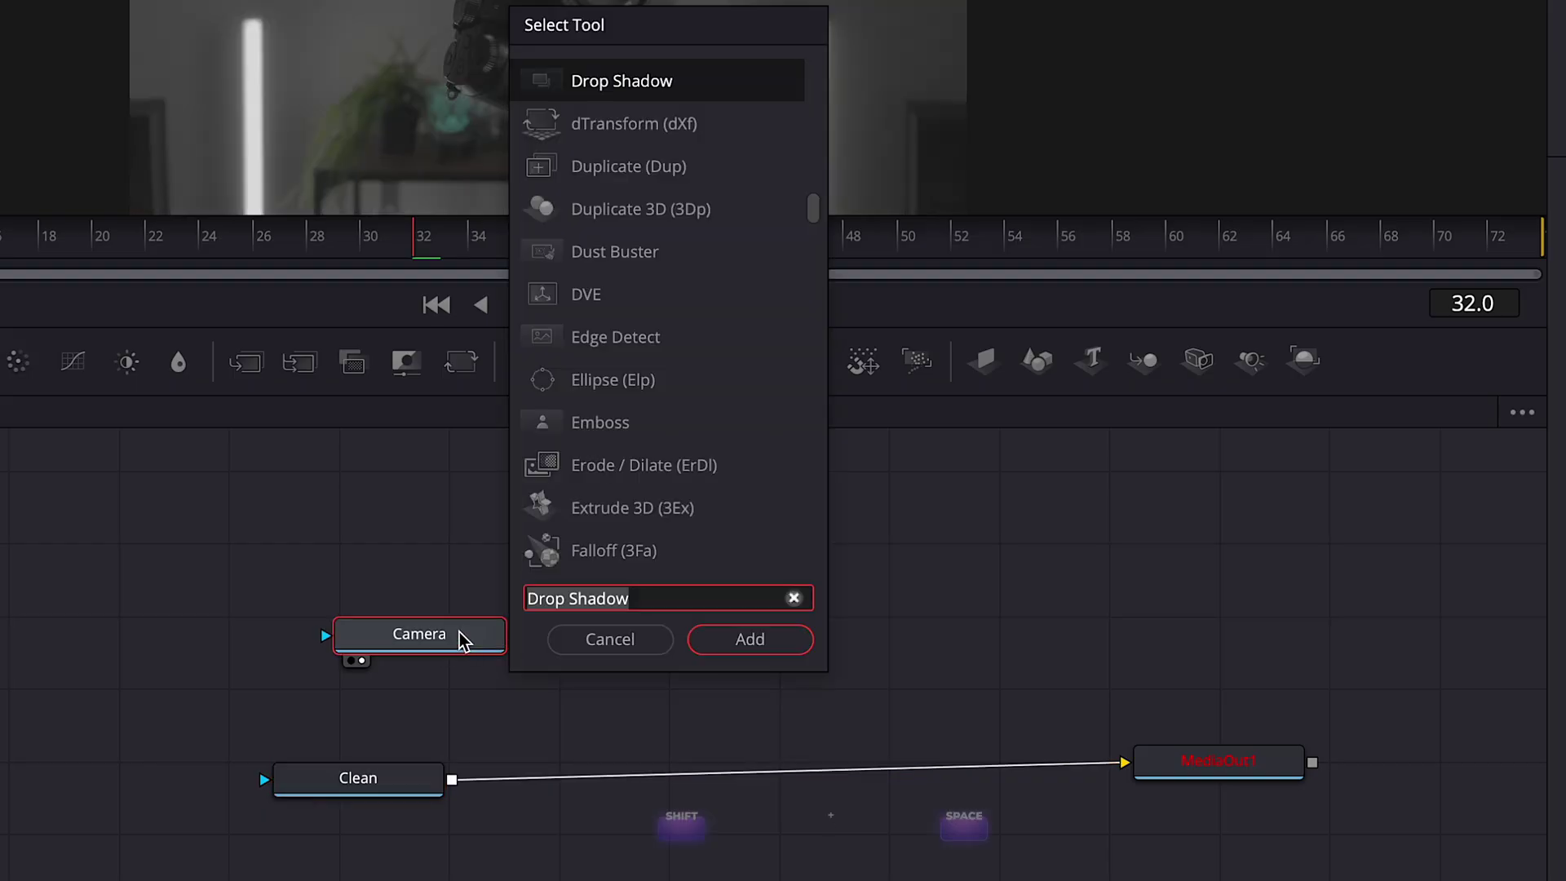
type("magic")
key("Return")
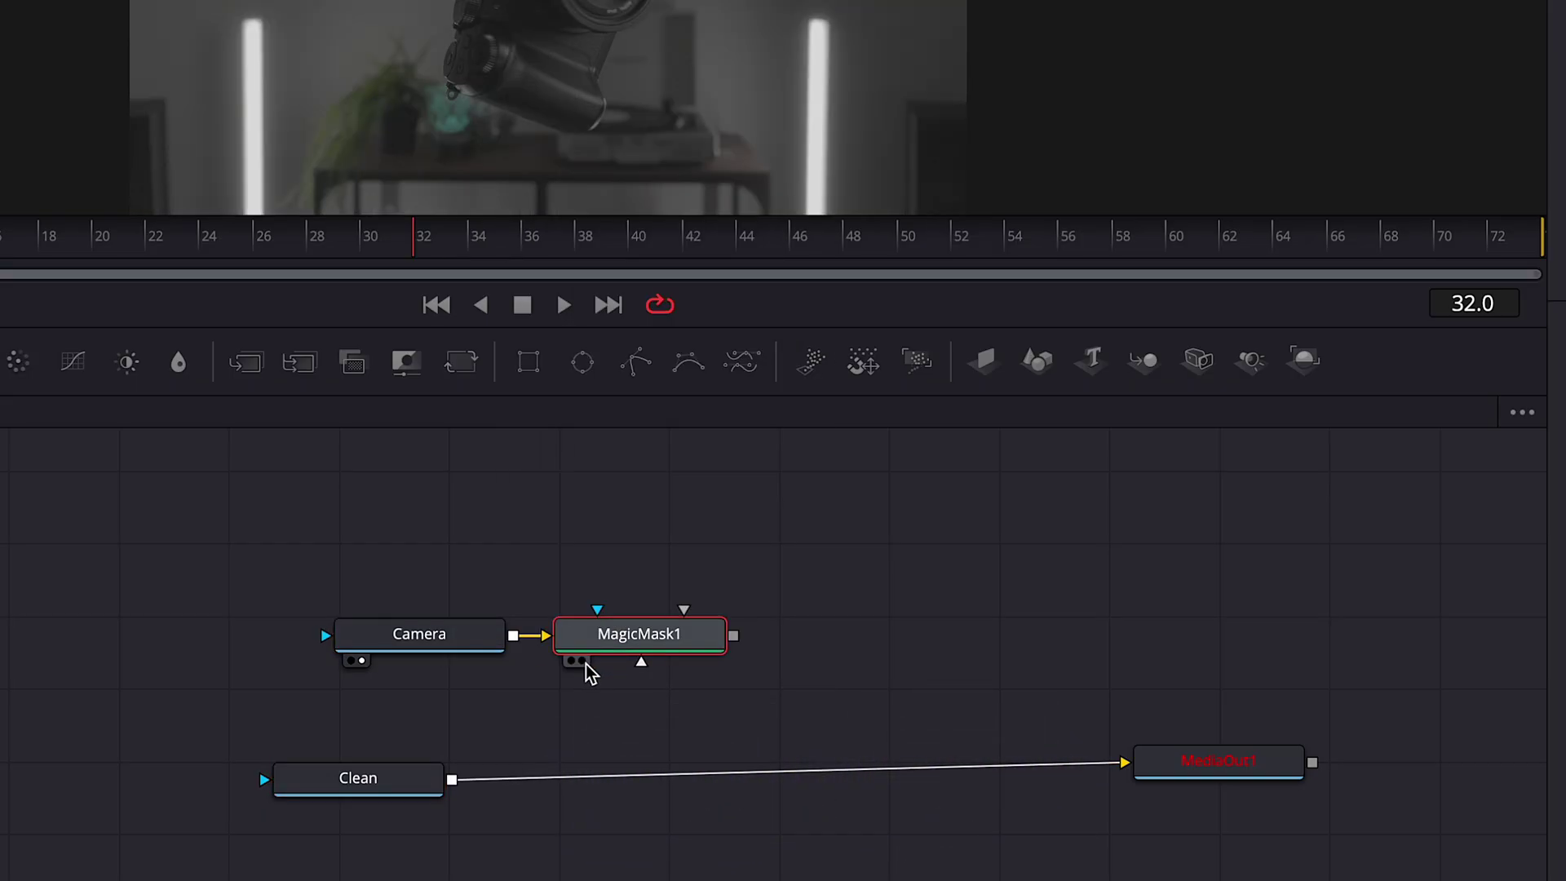
Mask the hanging camera in Better mode, subtract the strap clip from the mask, and track it forward then in reverse
left_click_drag(379, 330, 421, 602)
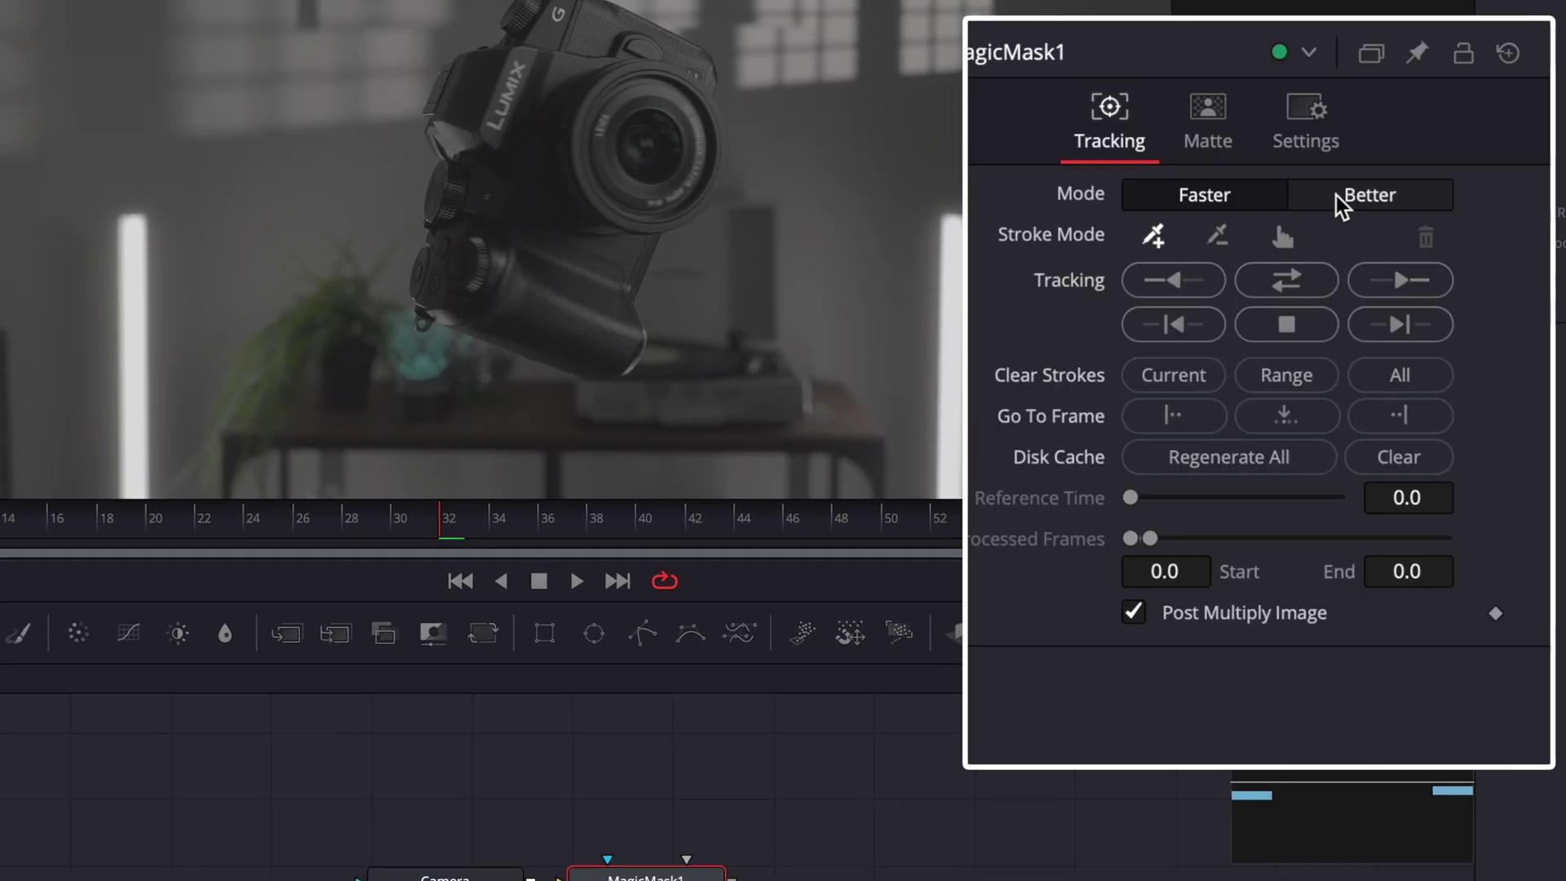
left_click(1363, 204)
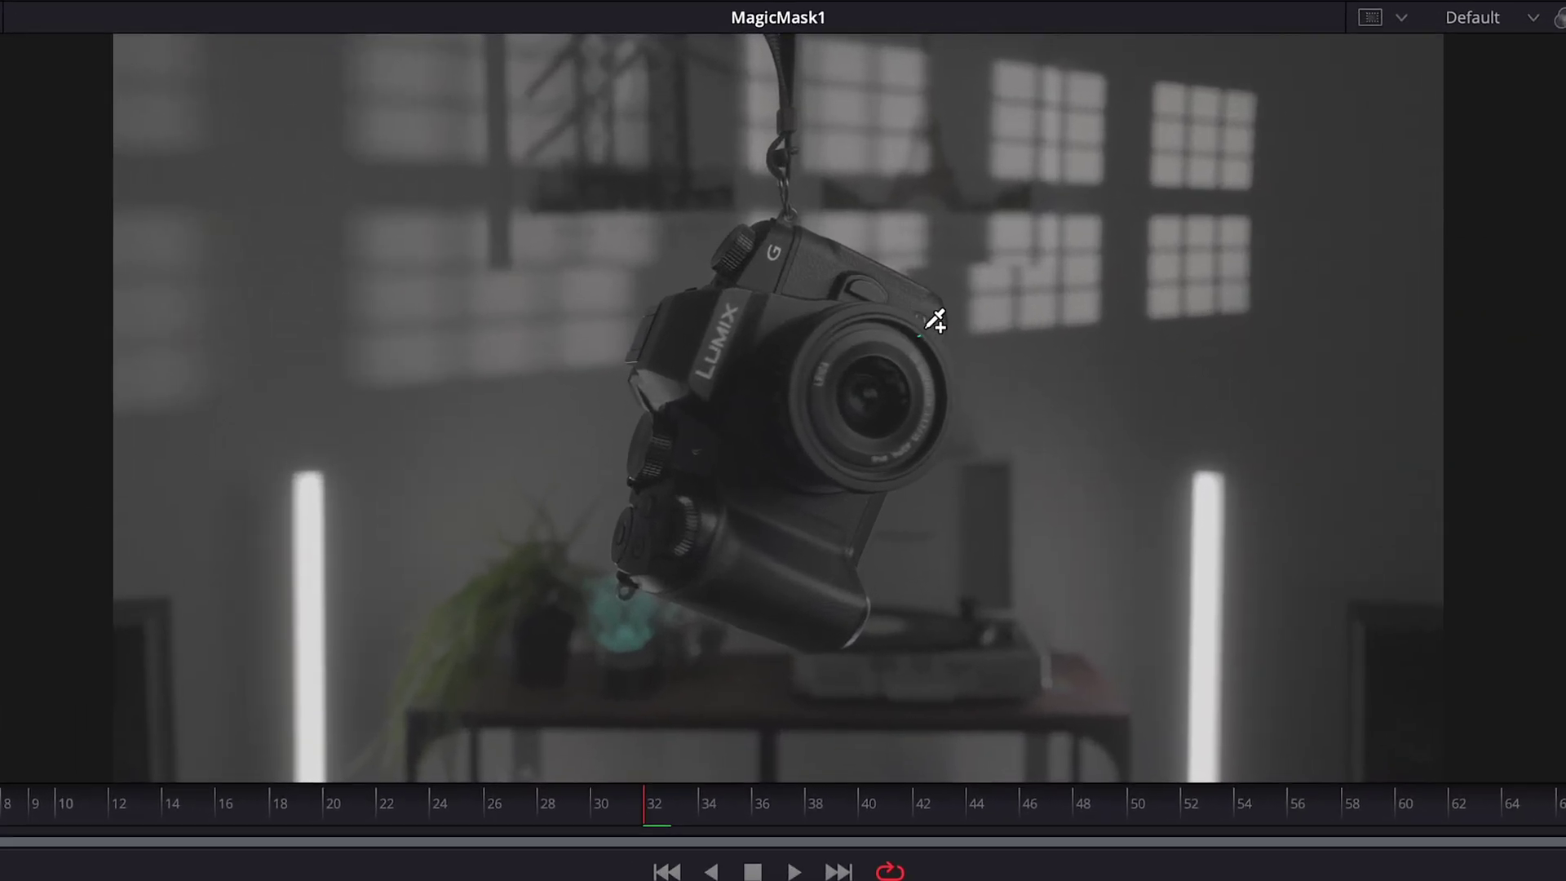
left_click_drag(737, 252, 643, 192)
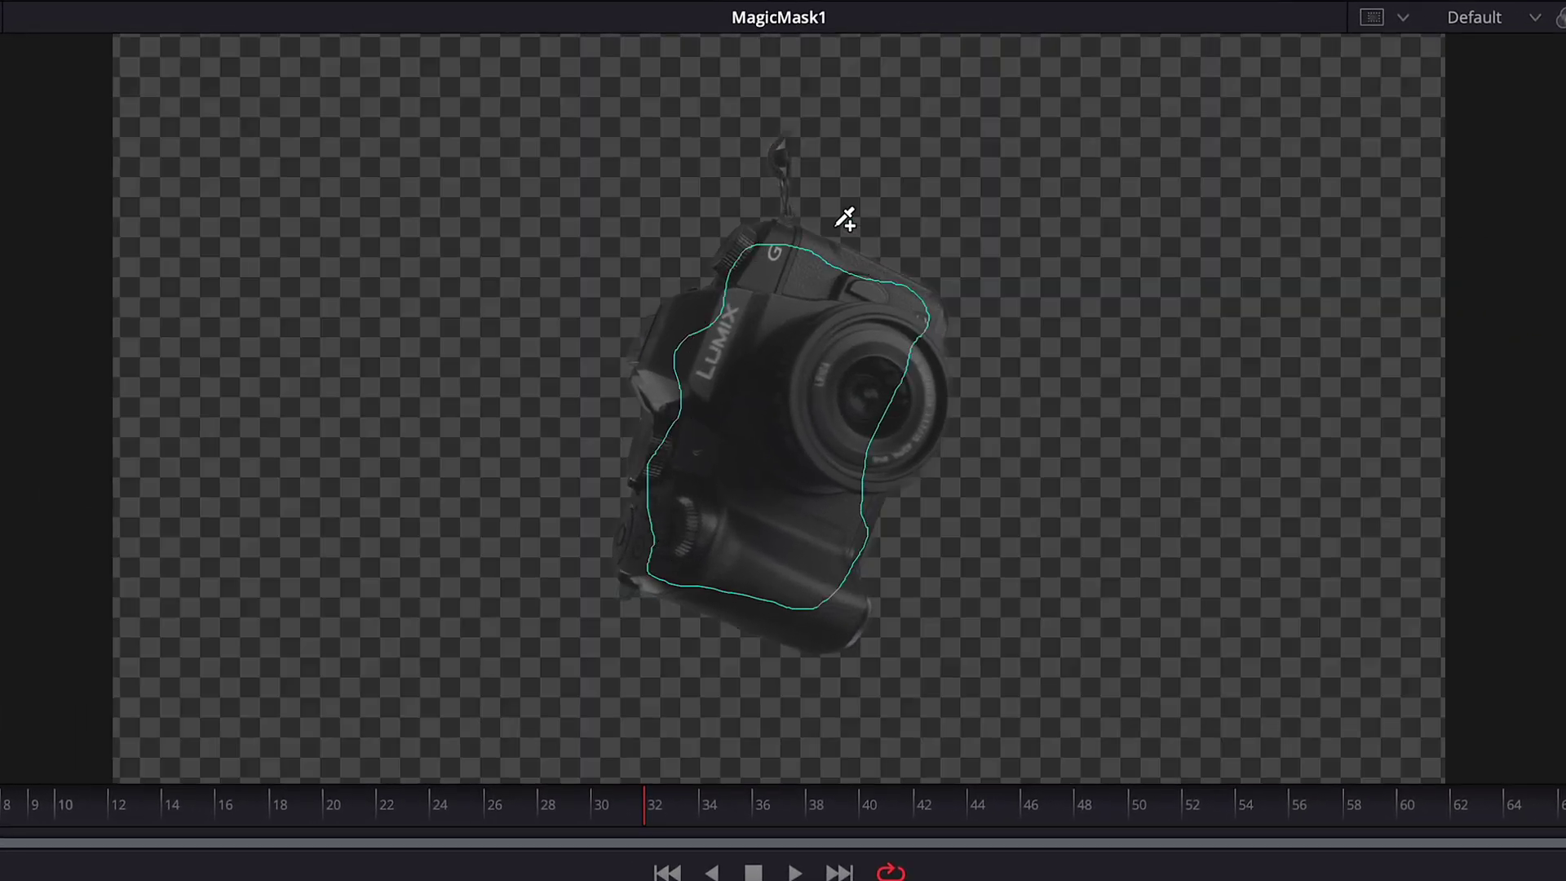
left_click_drag(816, 199, 758, 144, "alt")
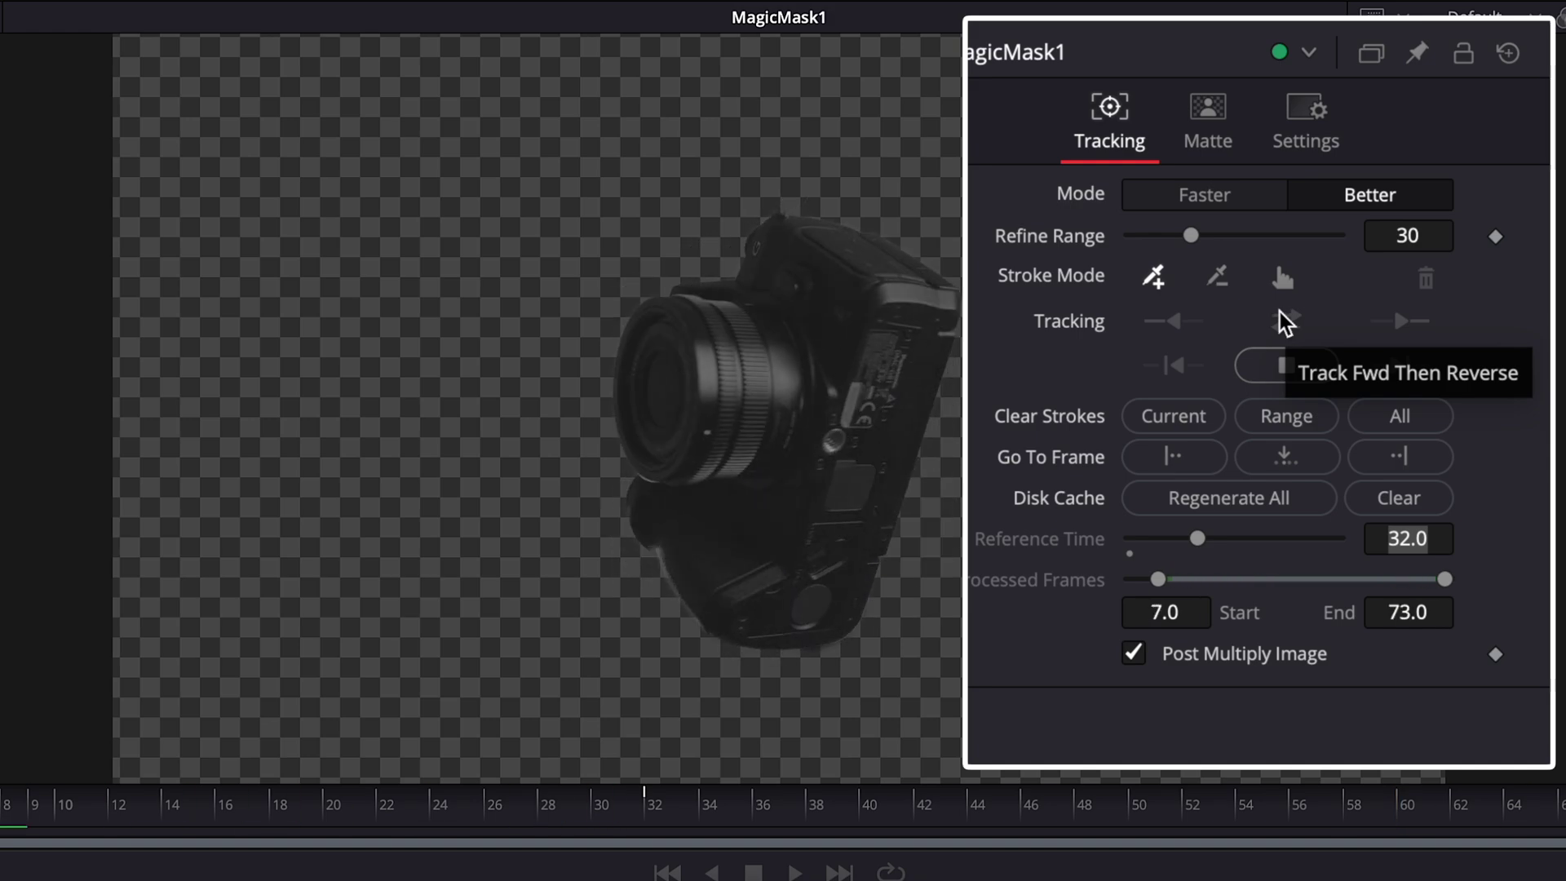
Check the camera mask throughout the clip, re-track it in reverse from the current frame, and play it back
left_click_drag(718, 810, 1055, 821)
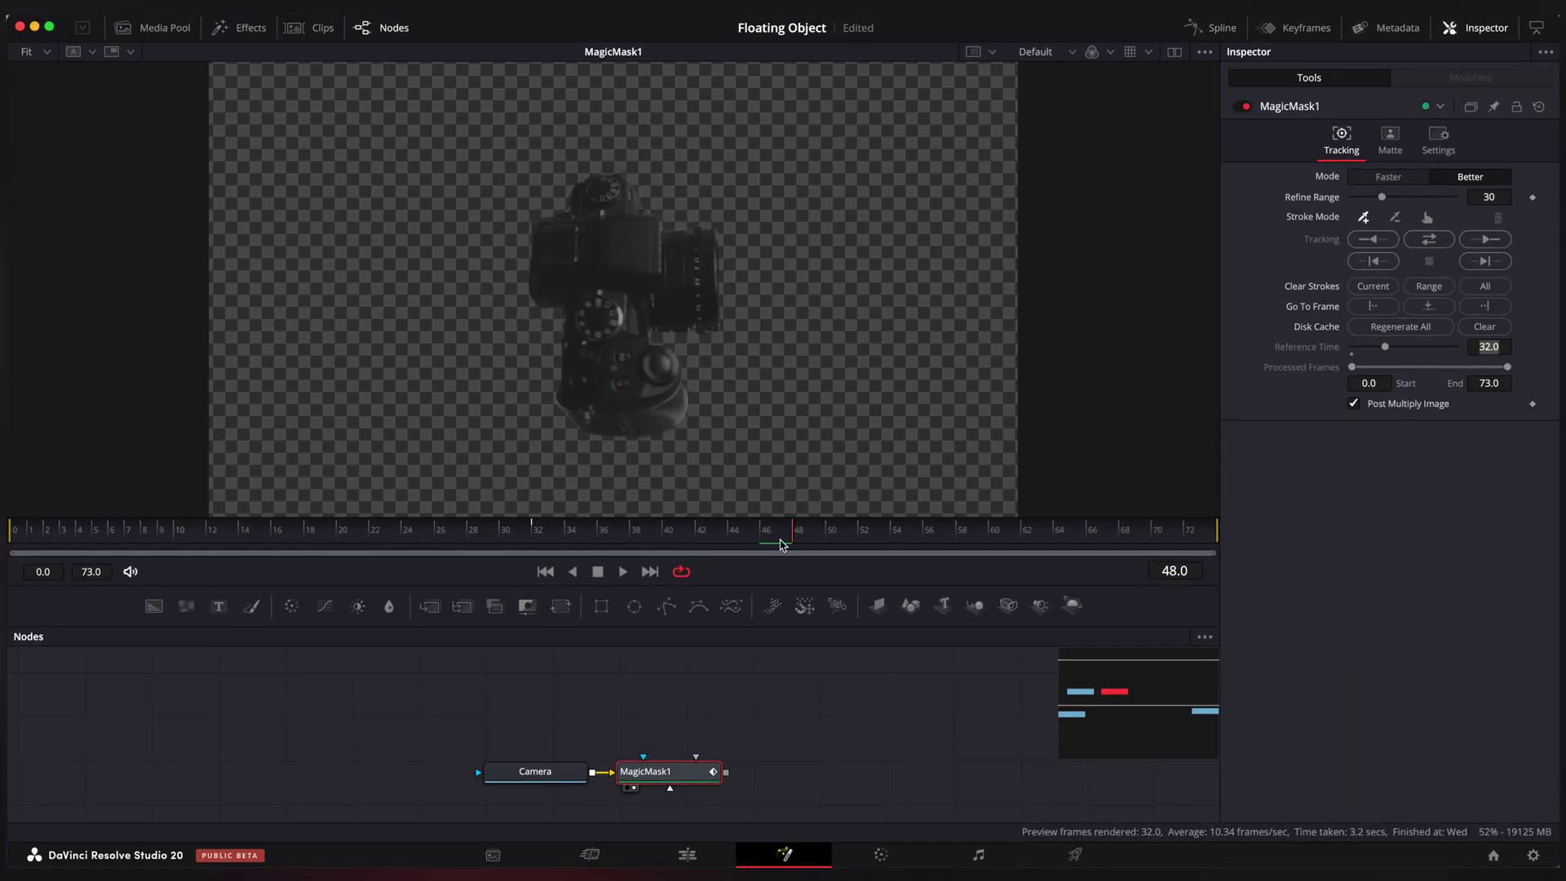
left_click_drag(468, 593, 494, 698)
left_click_drag(620, 645, 190, 647)
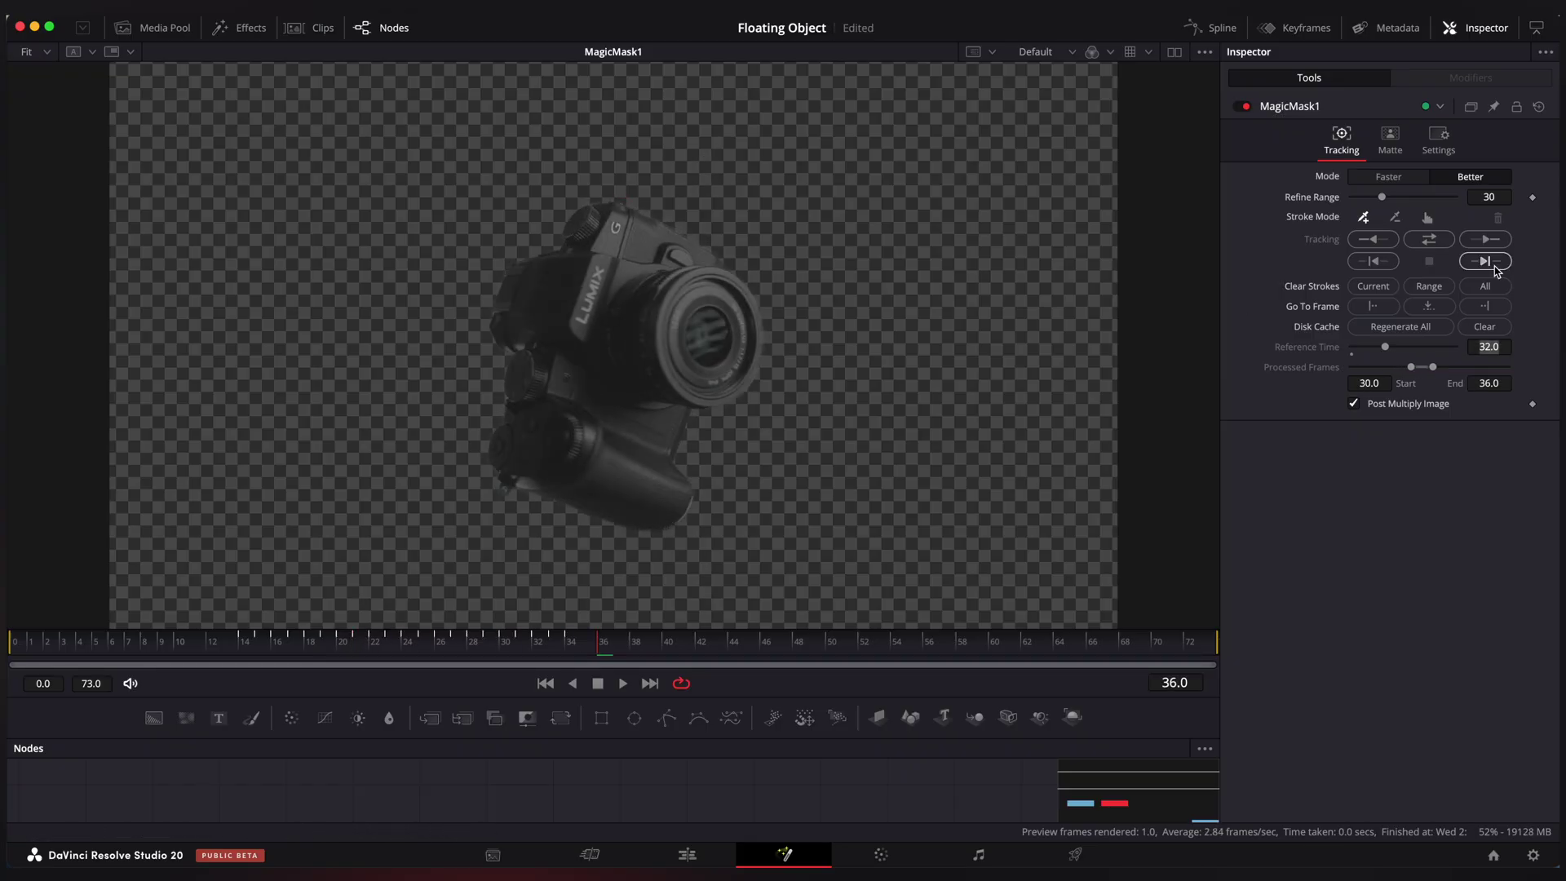
left_click(1374, 240)
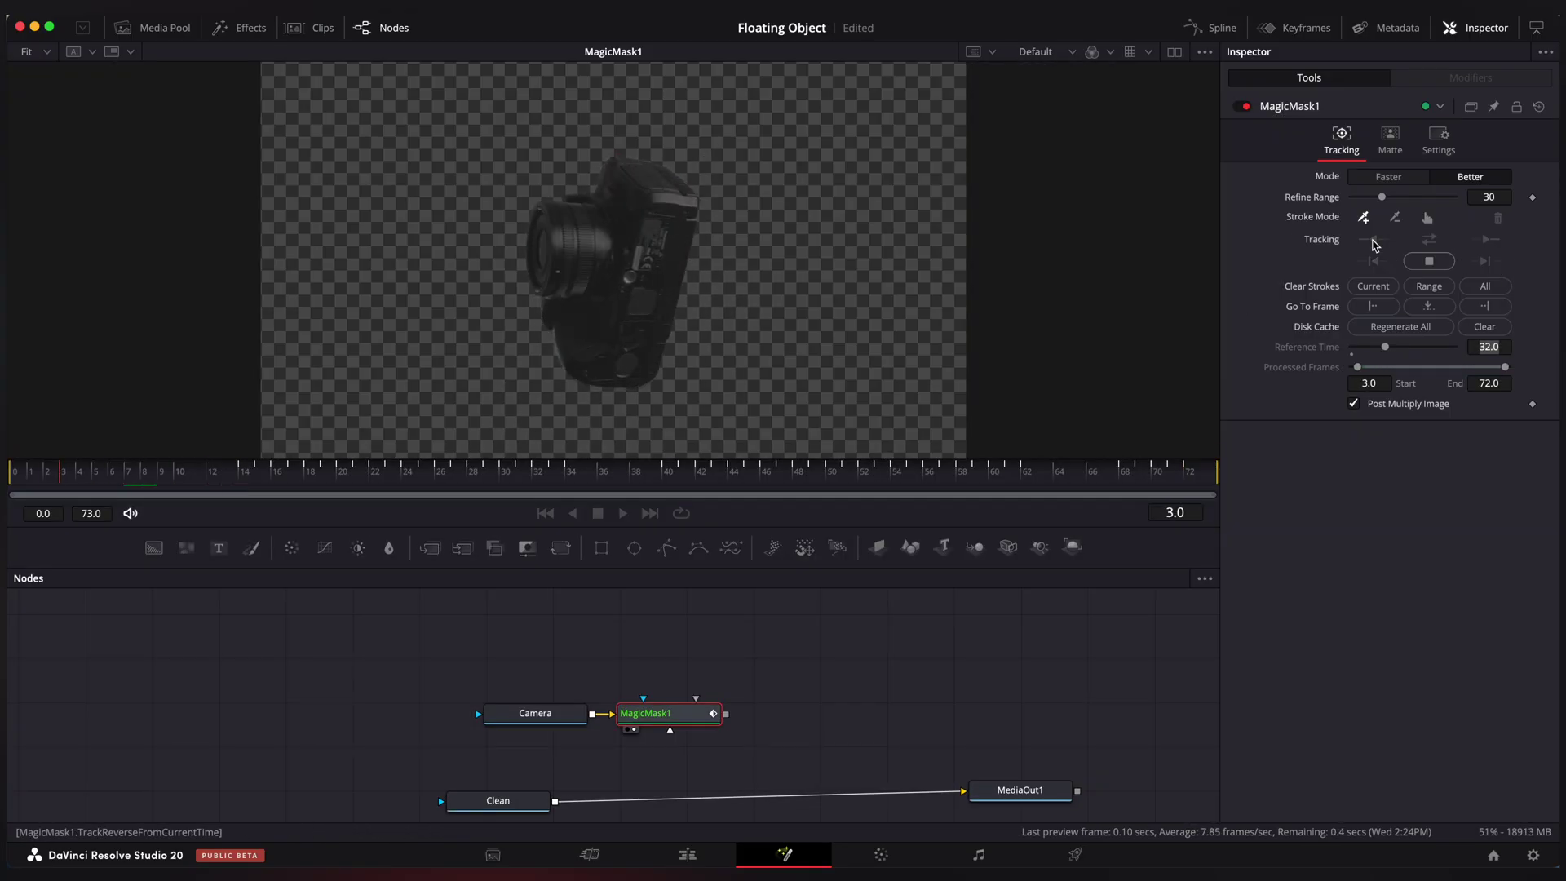
key("space")
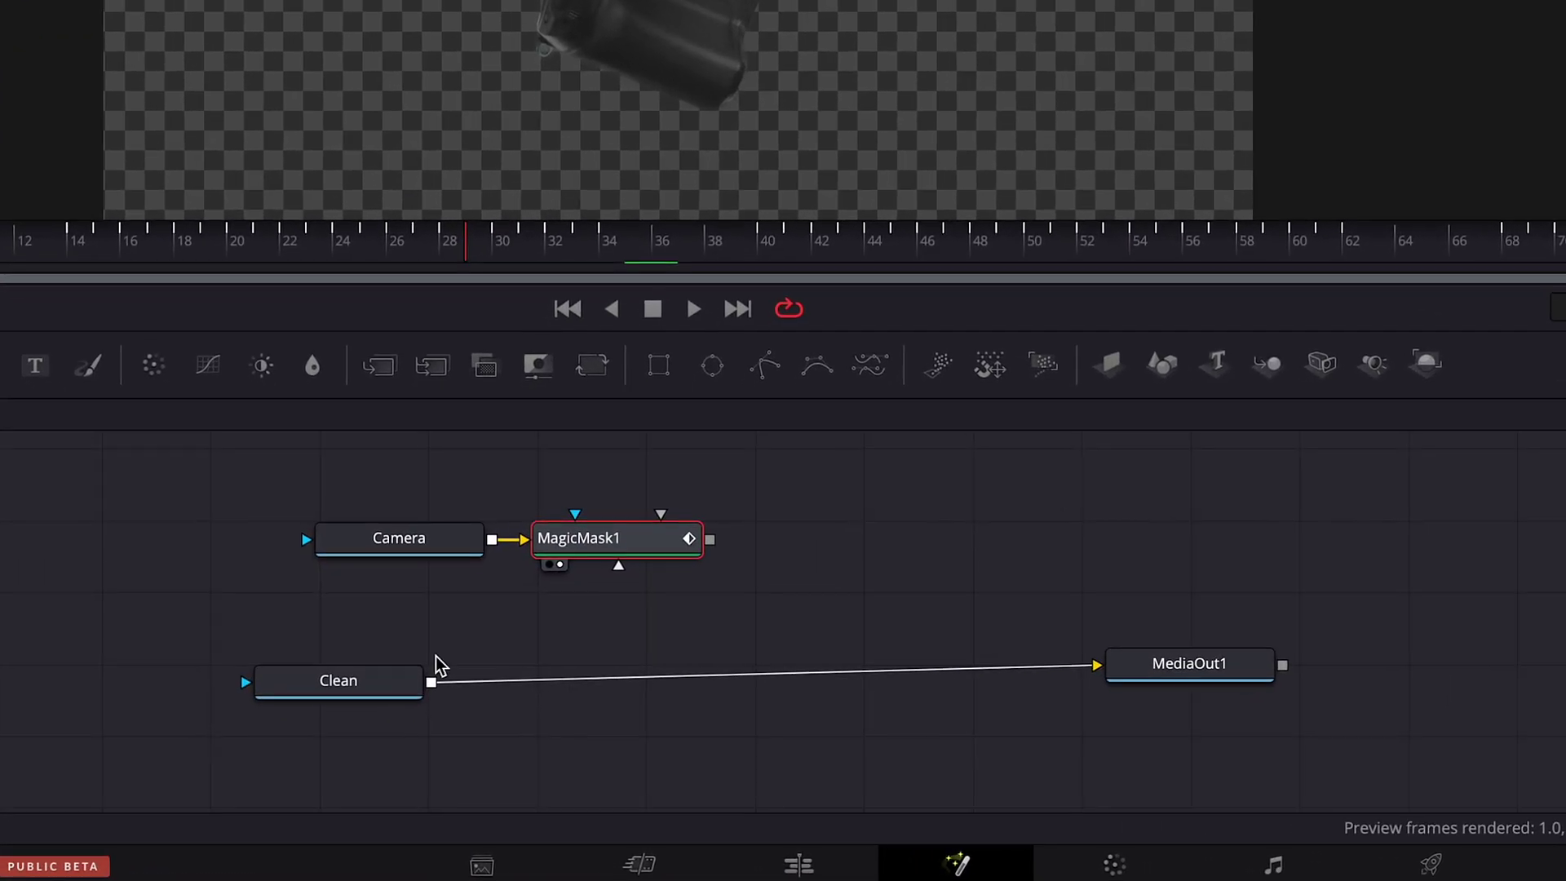
Add a Merge node between Clean and MediaOut1, and connect MagicMask1 to its foreground input
left_click(527, 801)
key("shift+space")
type("mer")
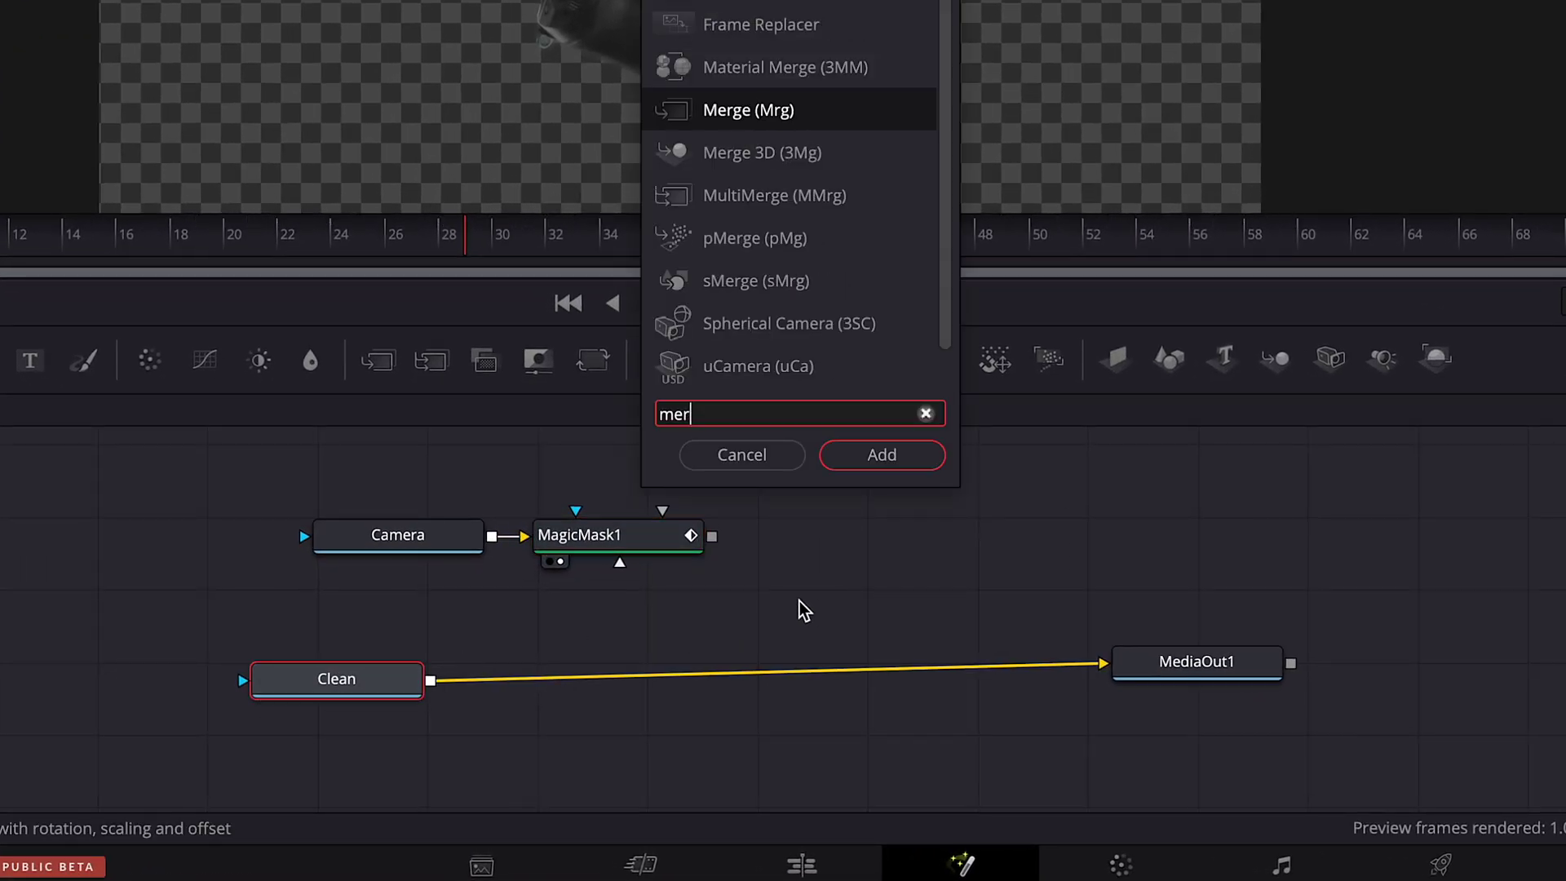
key("Return")
left_click_drag(536, 680, 840, 673)
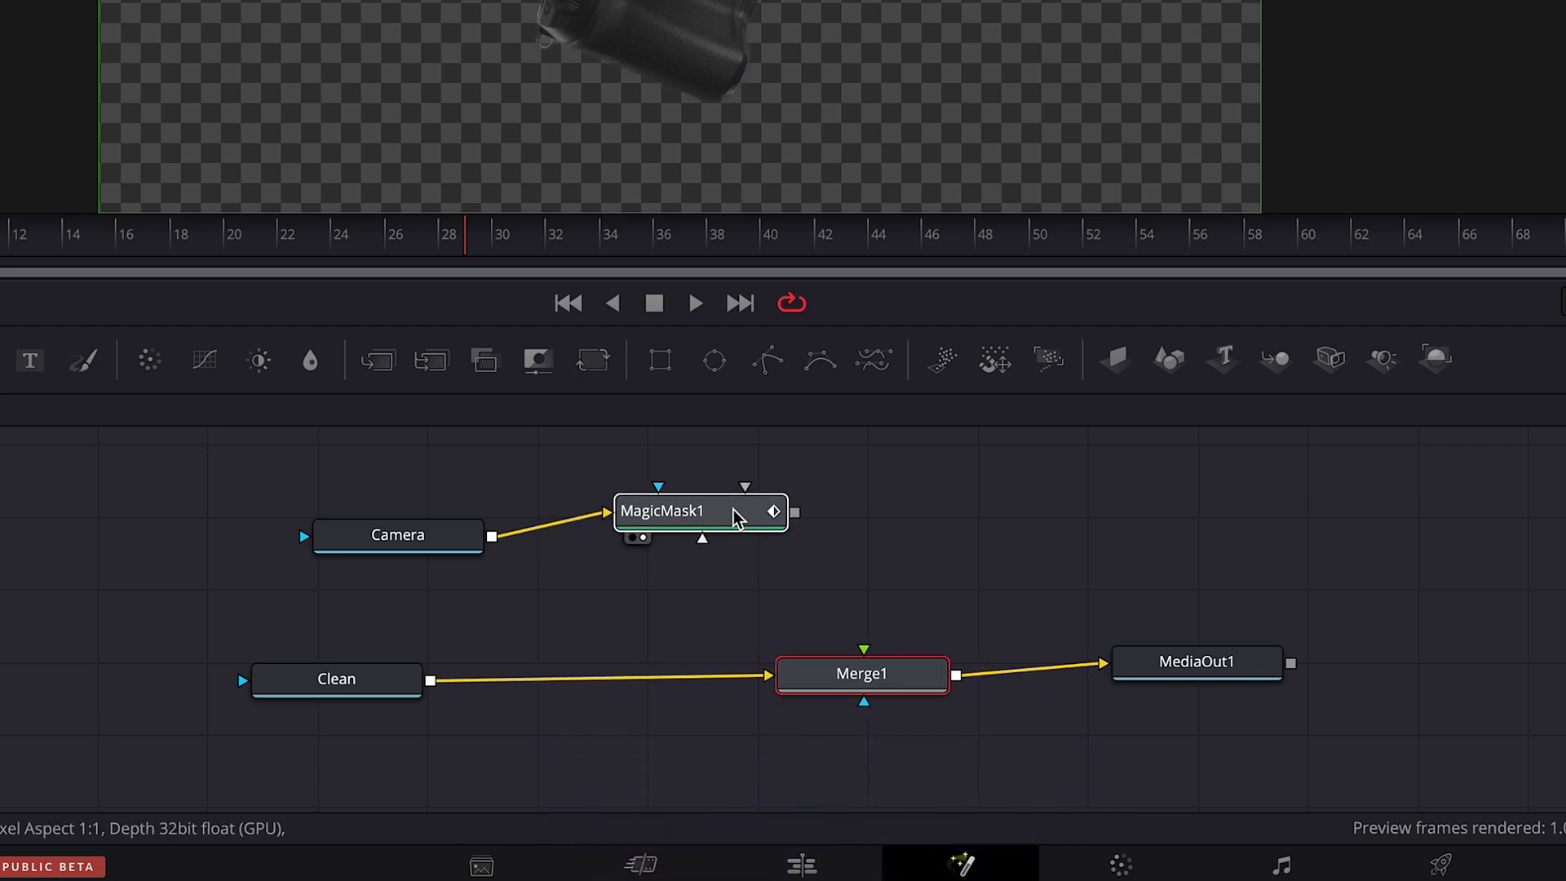
left_click(741, 518)
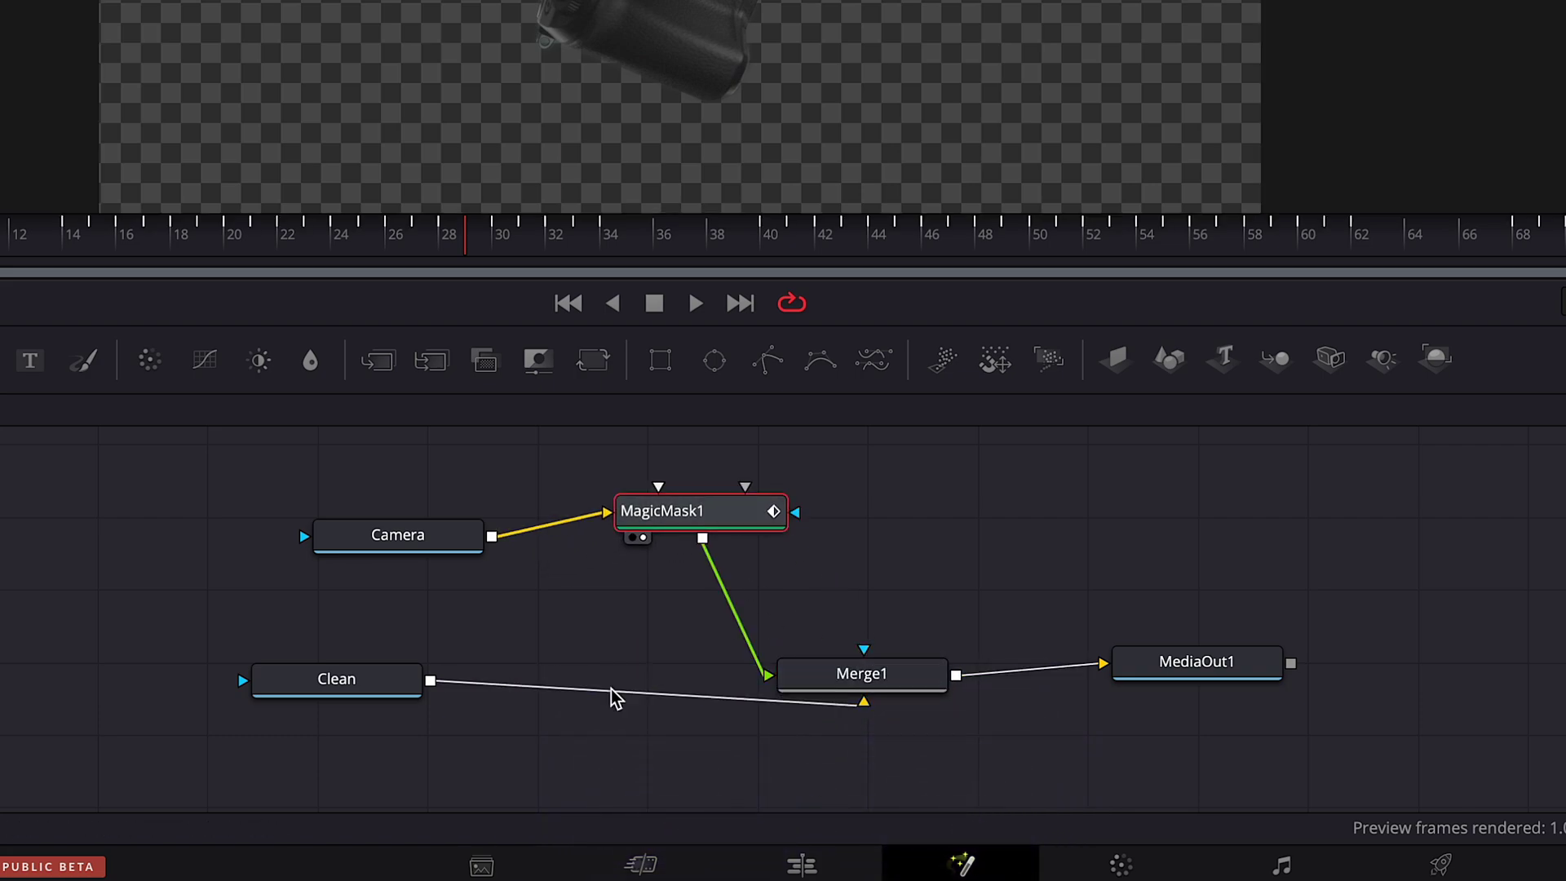
Switch to the Edit page and back to Fusion, and examine the merged camera composite across the clip
left_click(802, 865)
left_click(958, 865)
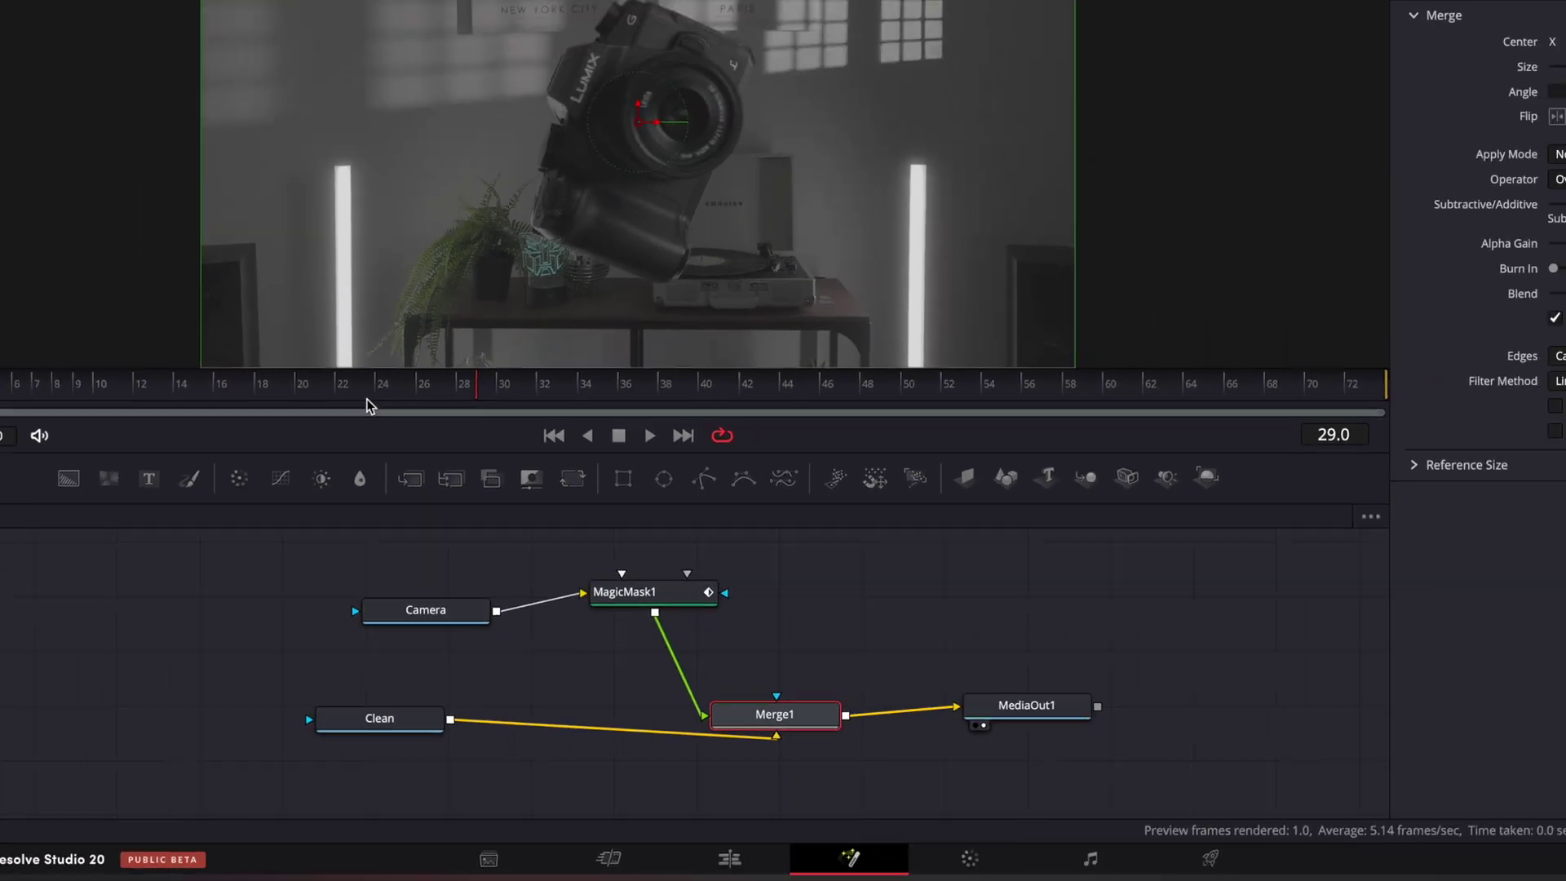
left_click_drag(325, 269, 387, 271)
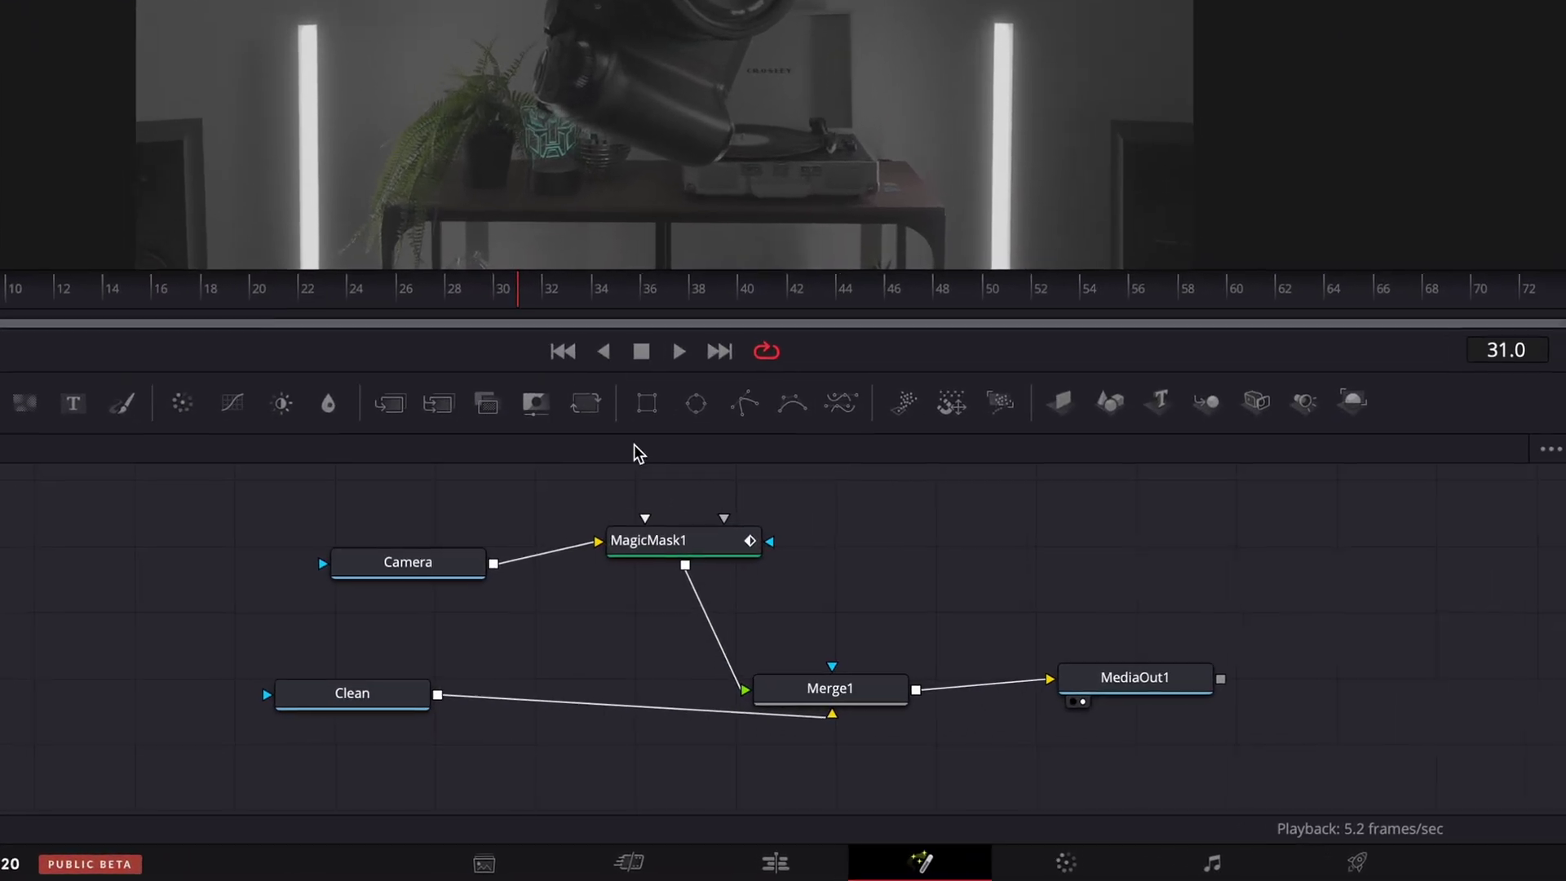
Add a Transform node between MagicMask1 and Merge1
left_click(625, 641)
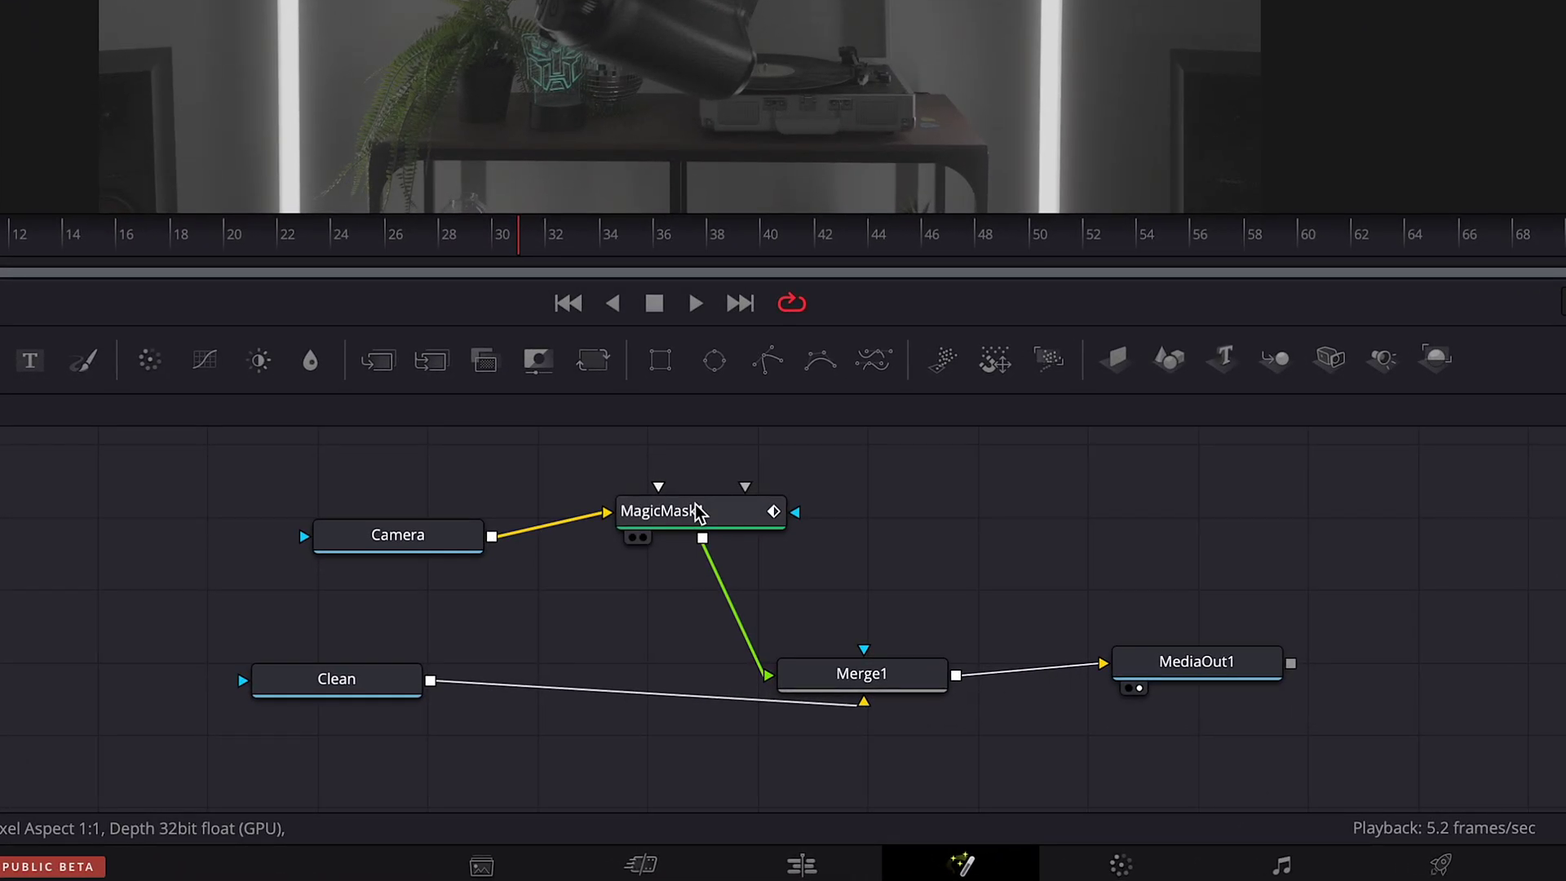
key("shift+space")
type("transf")
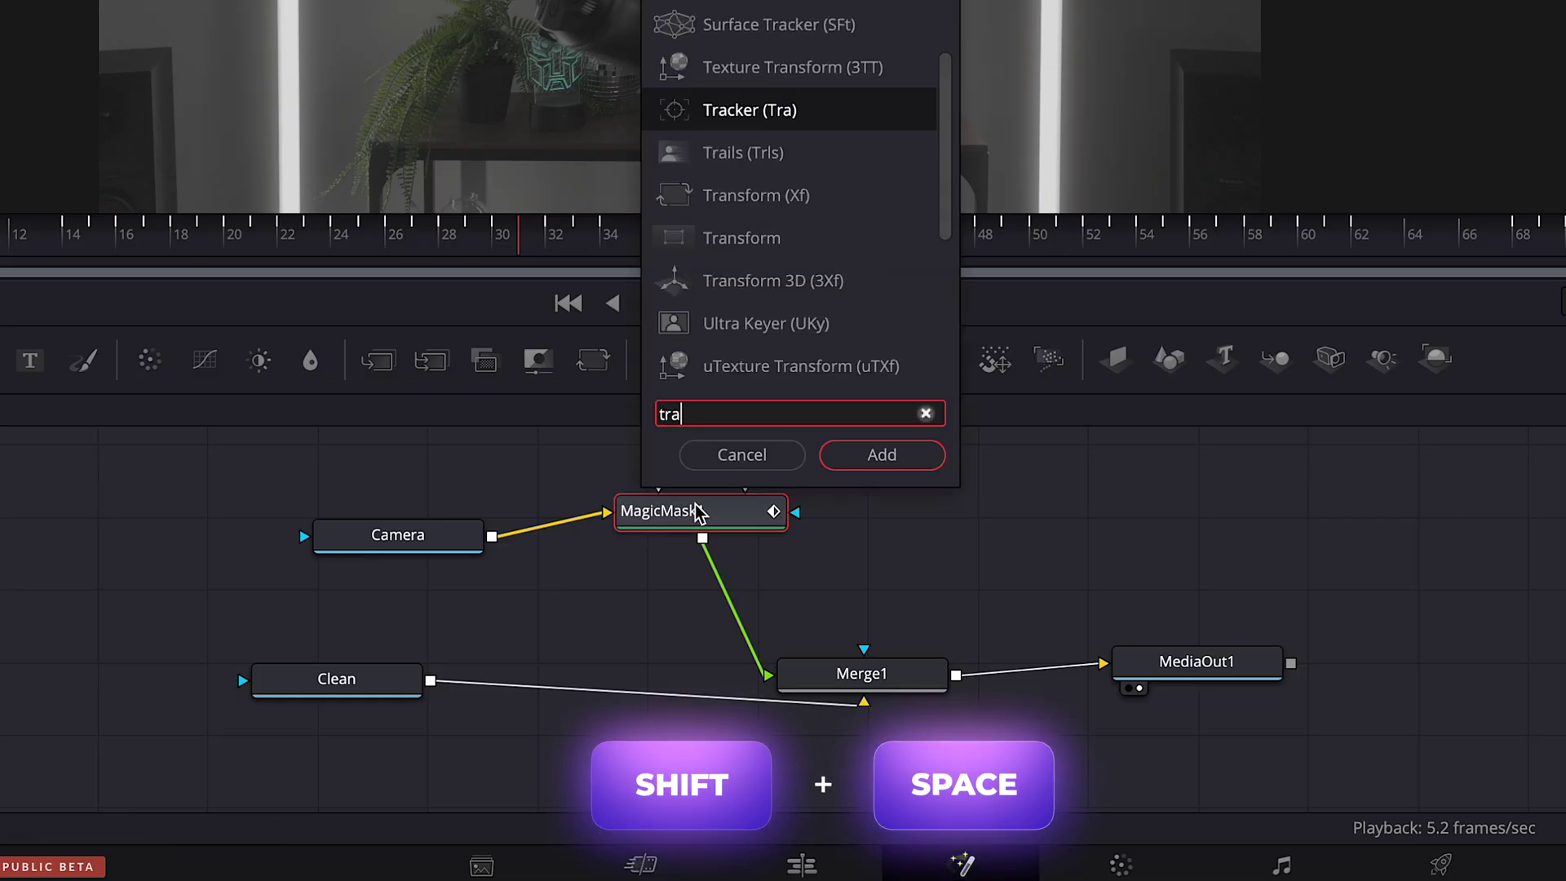
left_click(877, 453)
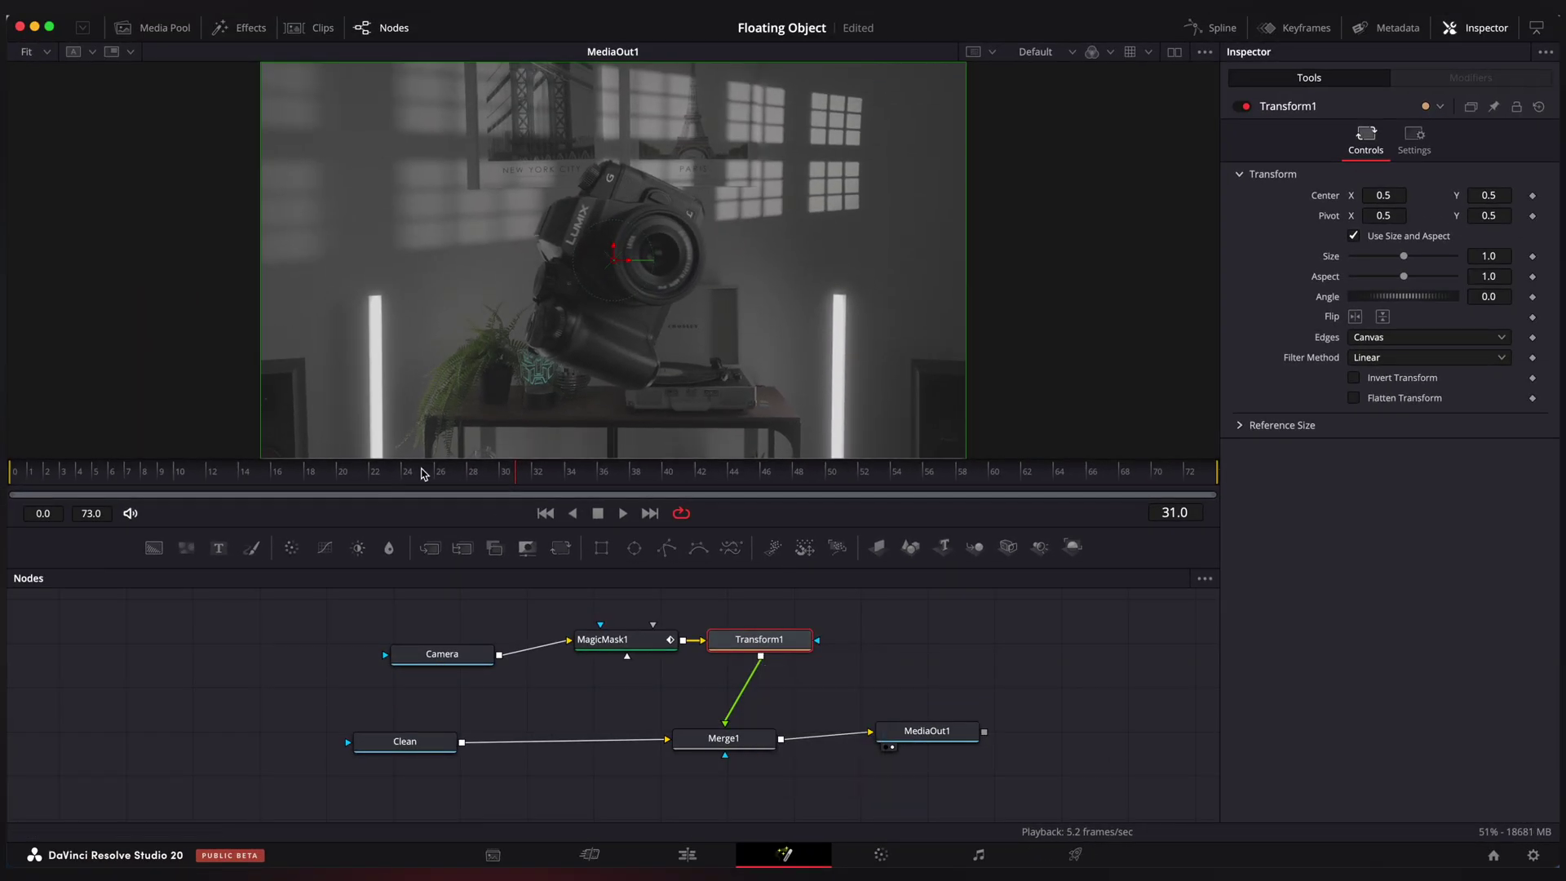
Keyframe Transform1's Size at 1.0 on frame 30 and at 0 on frame 0, and play back the scale-up
left_click_drag(543, 478, 527, 478)
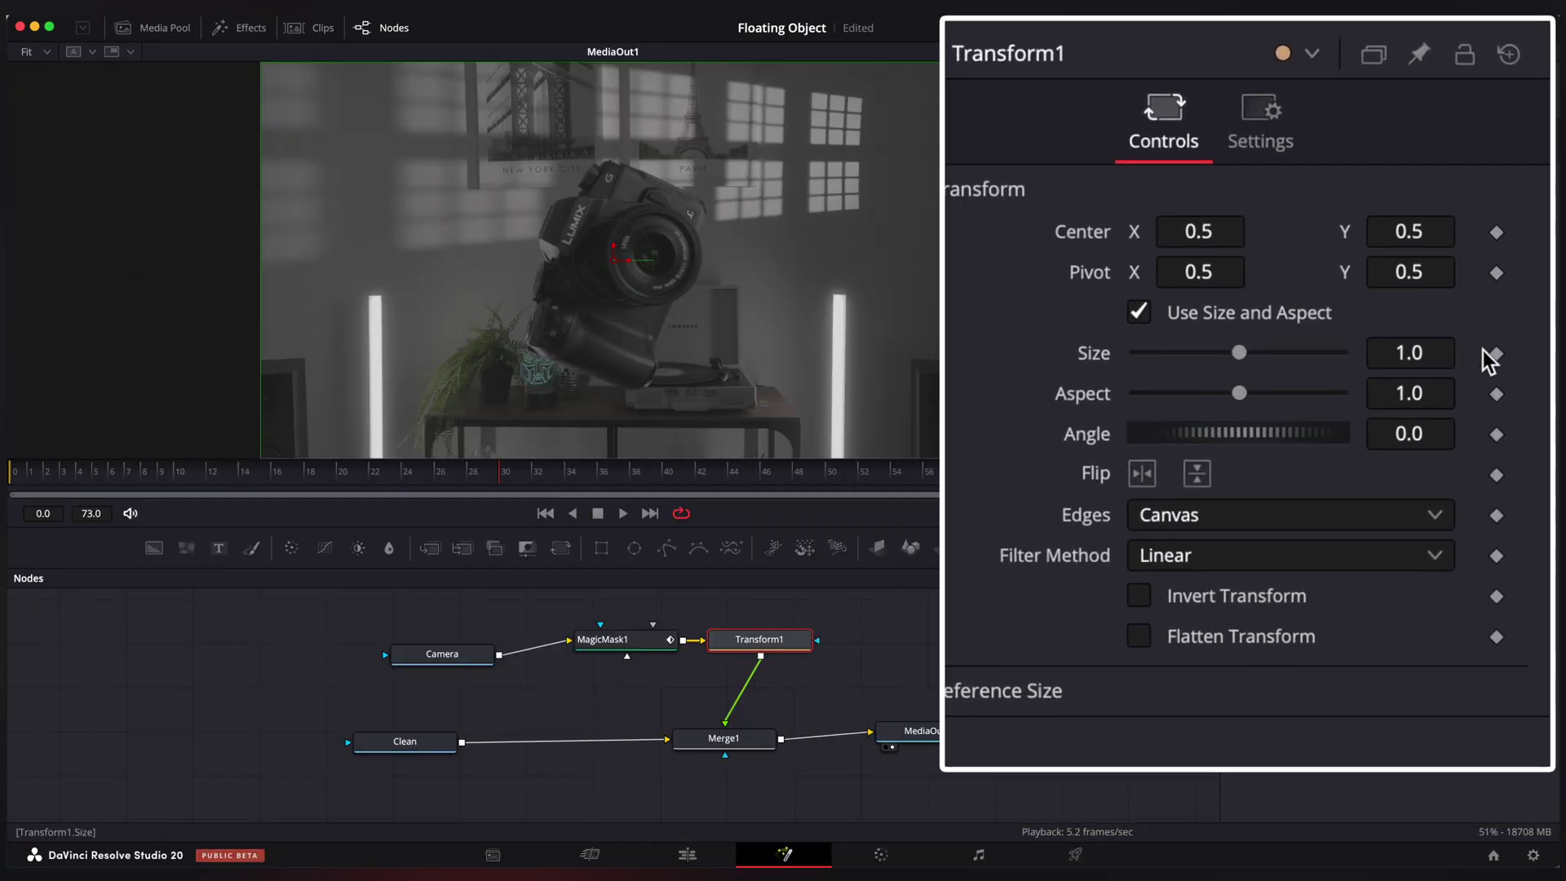
left_click(1533, 257)
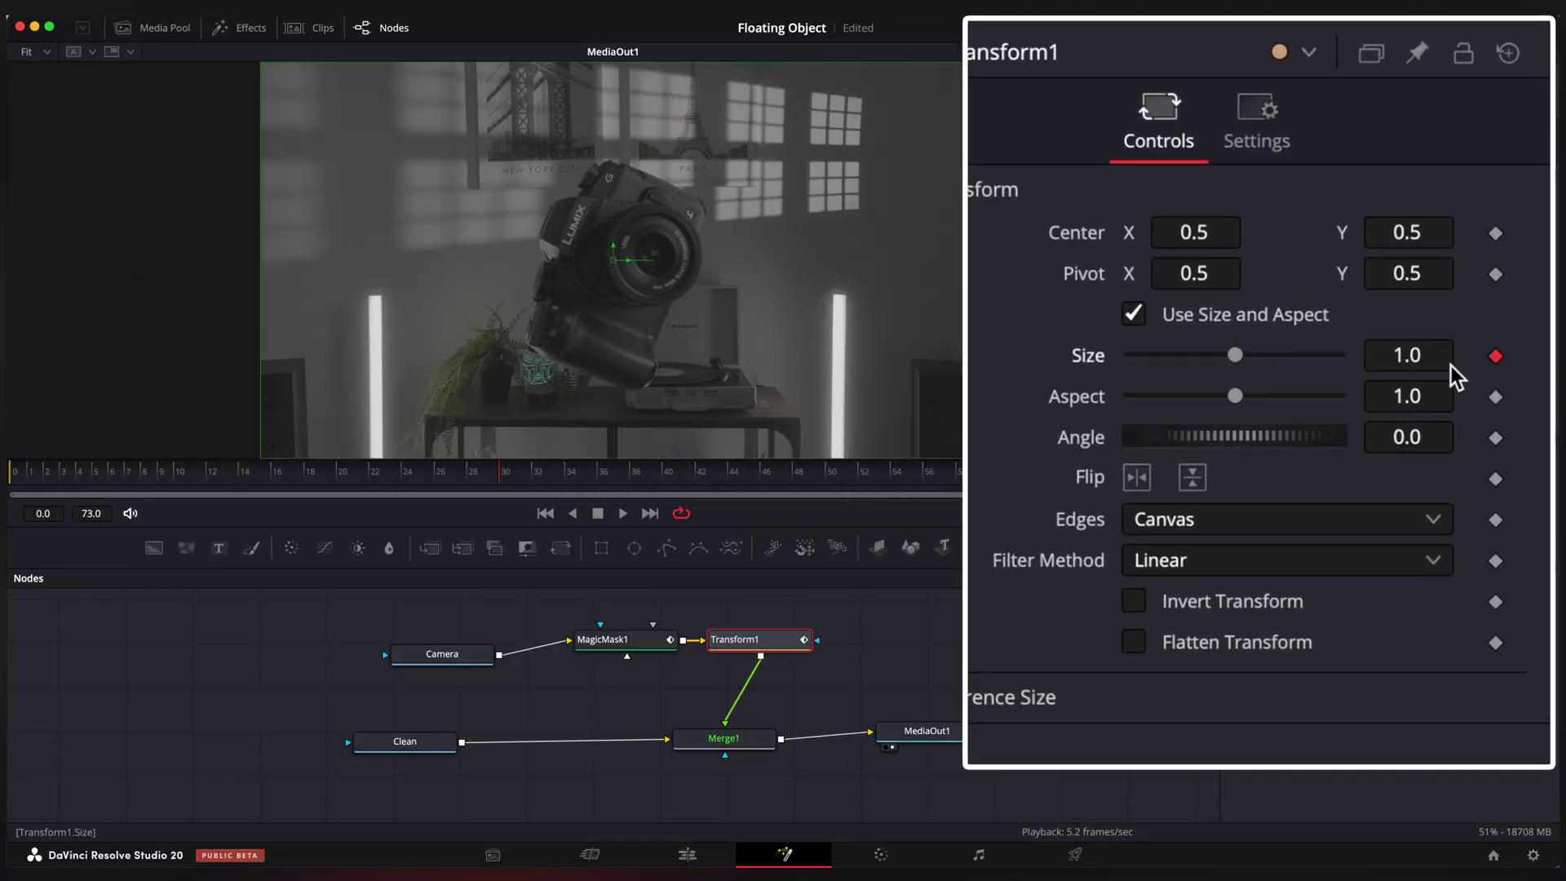
left_click_drag(477, 479, 287, 482)
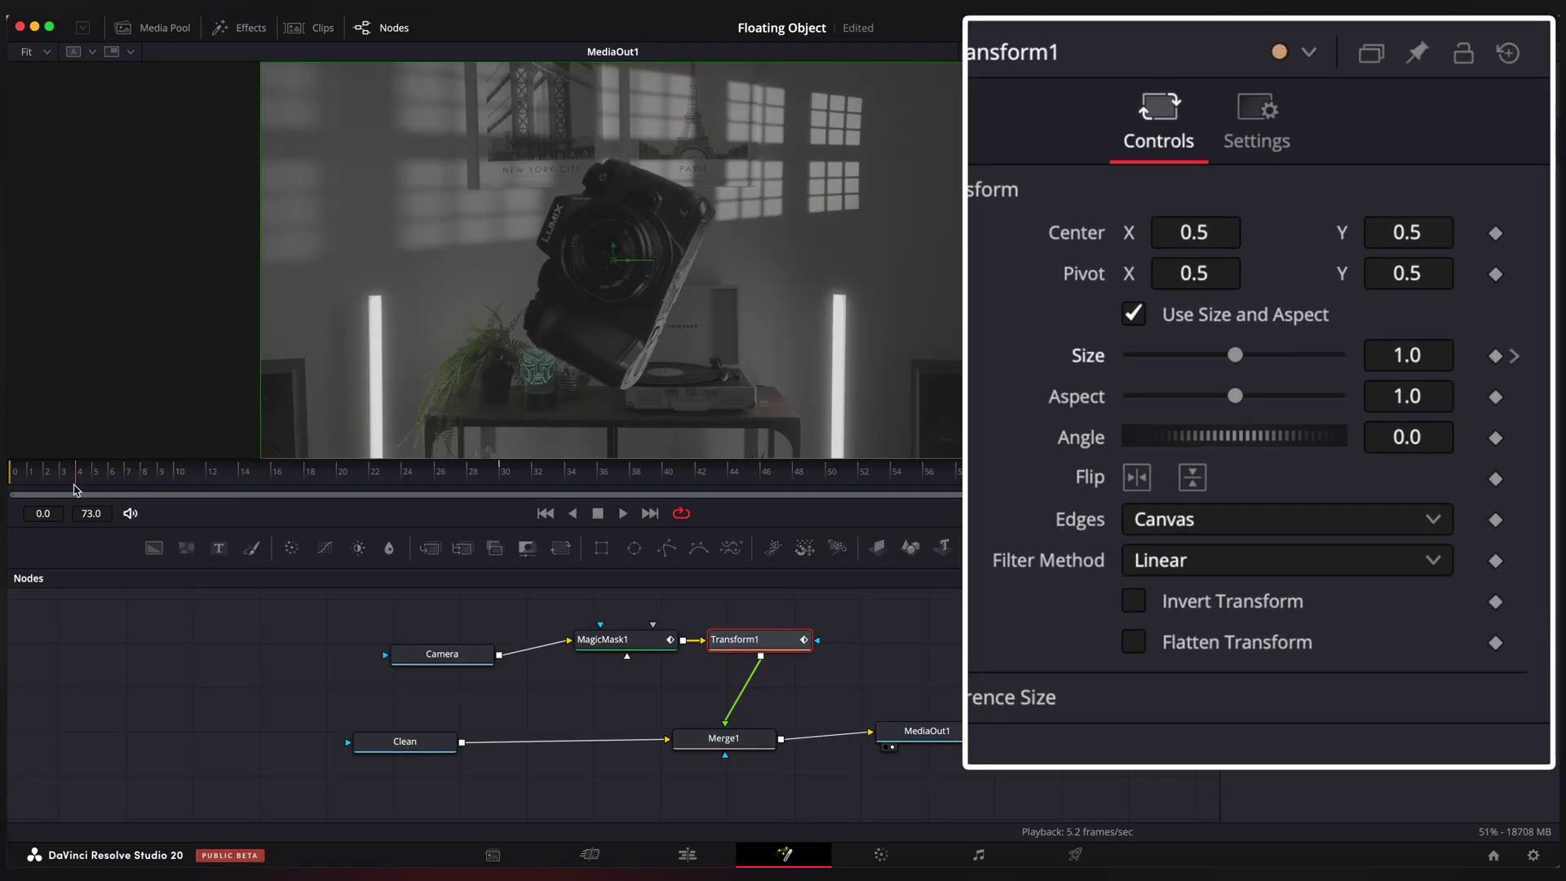
left_click_drag(66, 489, 27, 488)
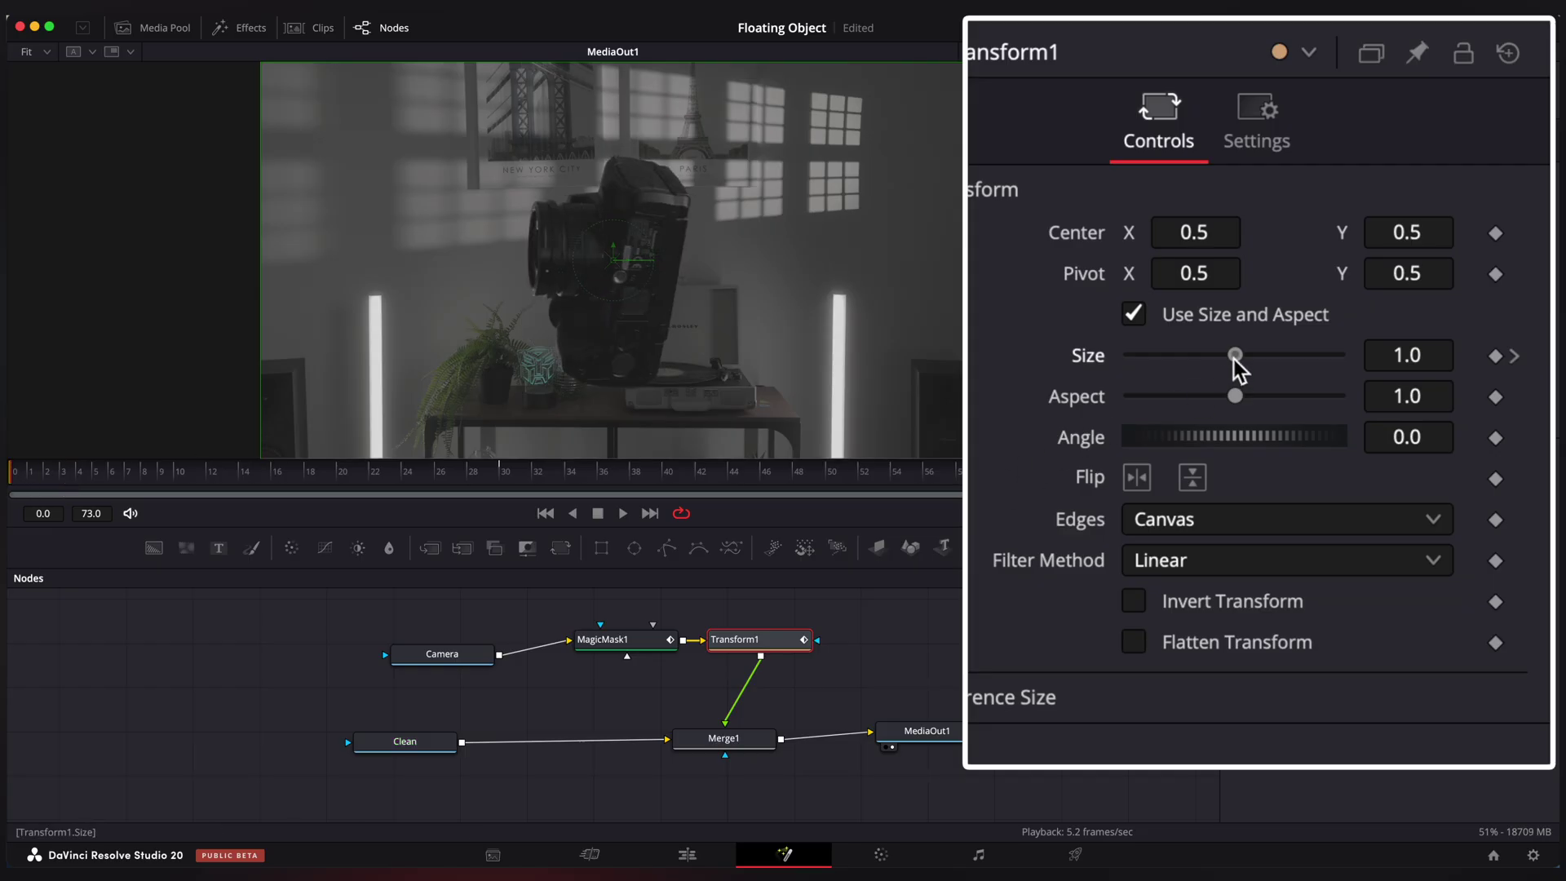
left_click_drag(1234, 363, 1175, 364)
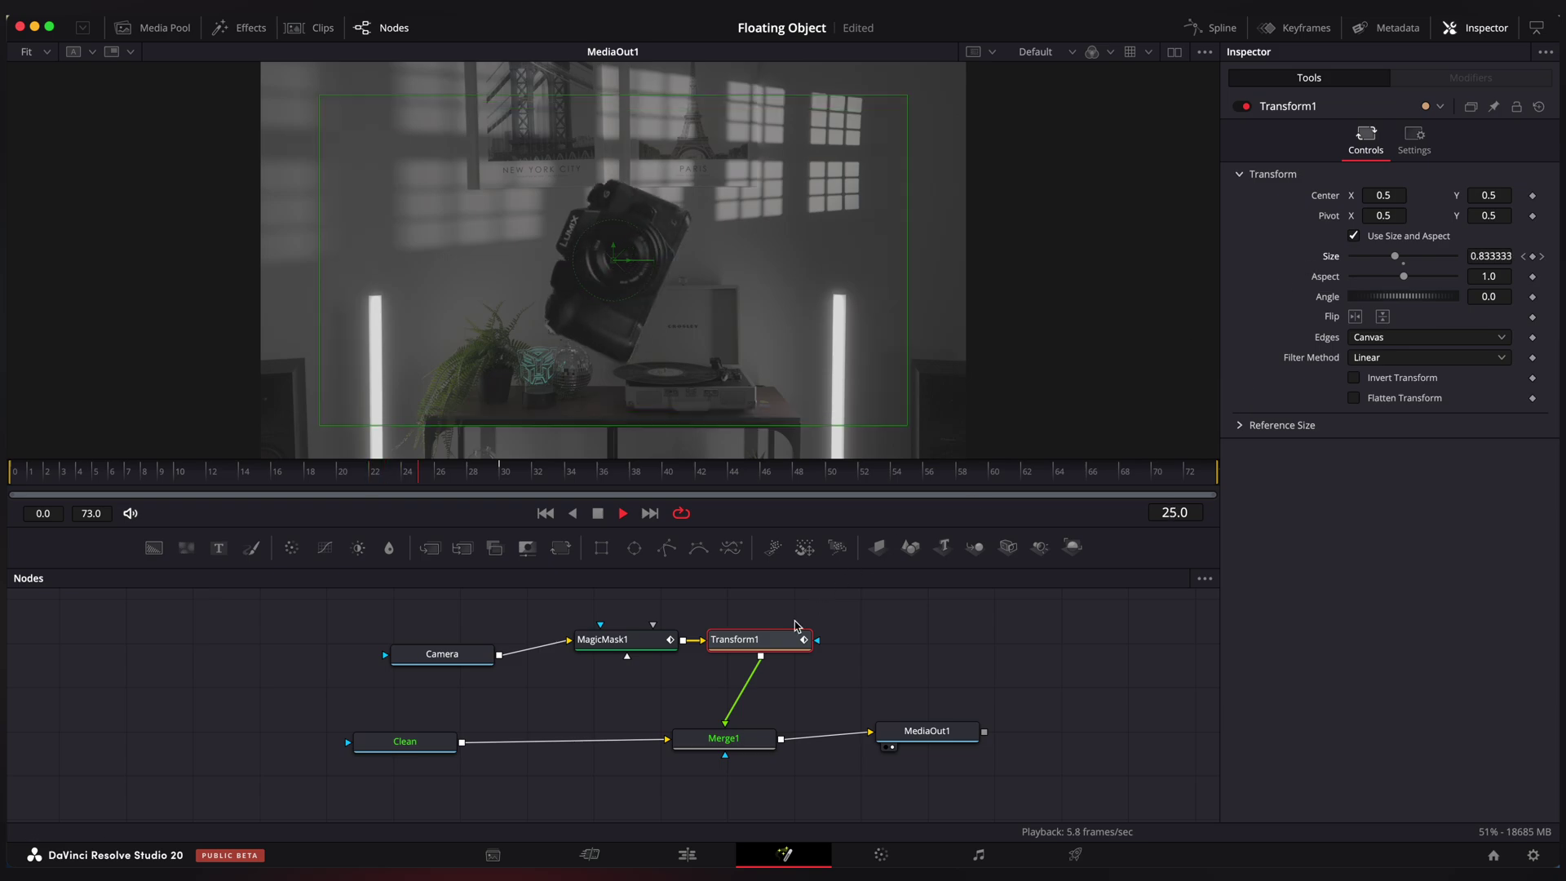
key("space")
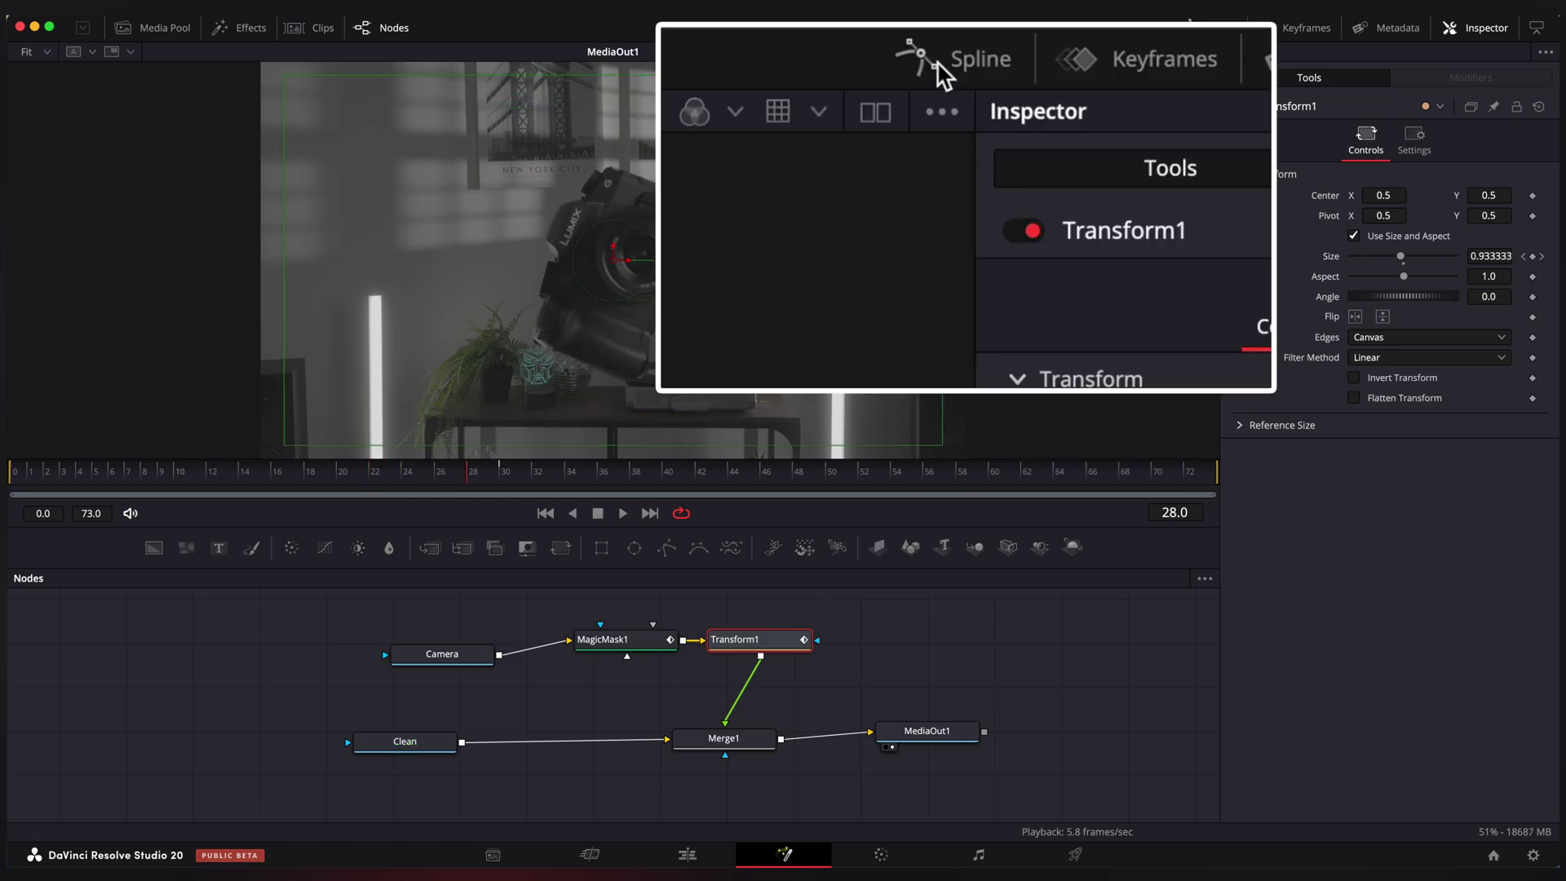
Display Transform1's Size curve in the Spline editor, smooth both keyframes, and lengthen the frame 30 keyframe's handle for a softer ease
left_click(1206, 27)
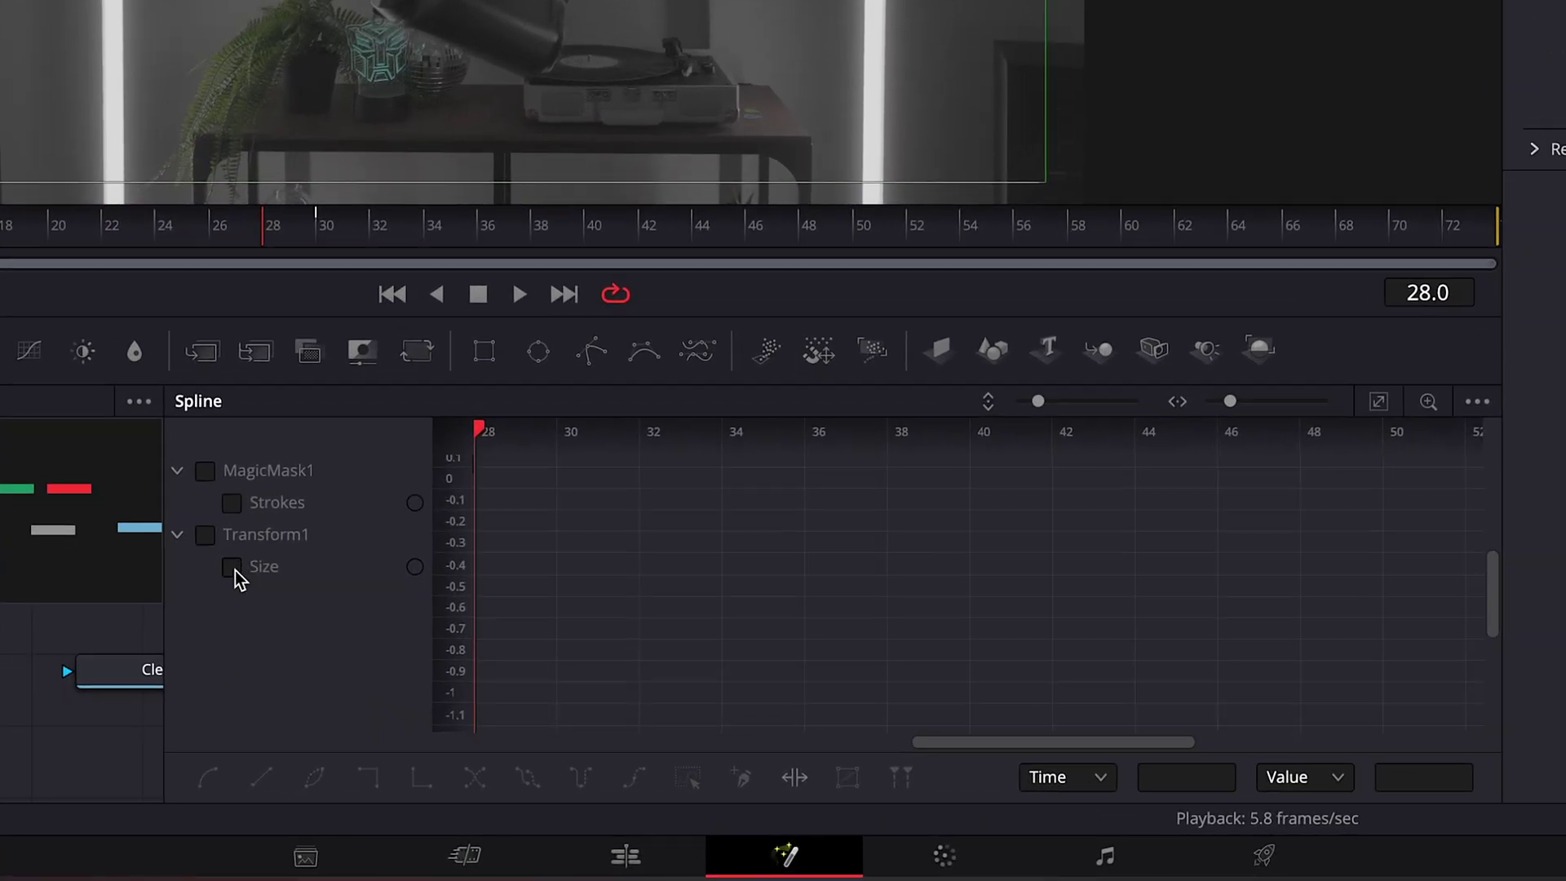
left_click(1380, 402)
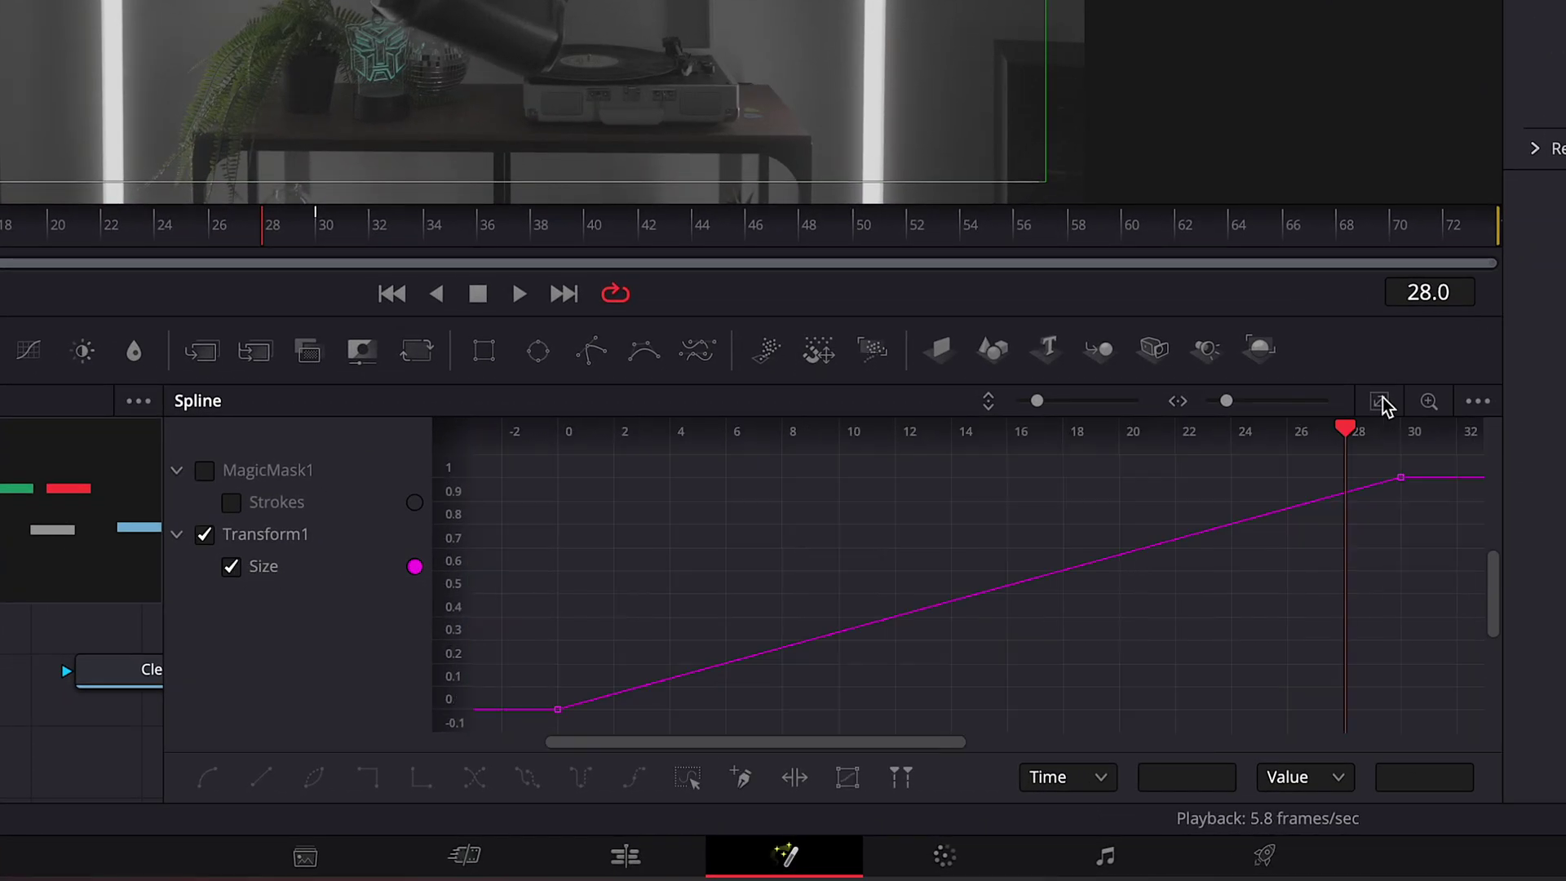
left_click_drag(774, 640, 535, 724)
key("s")
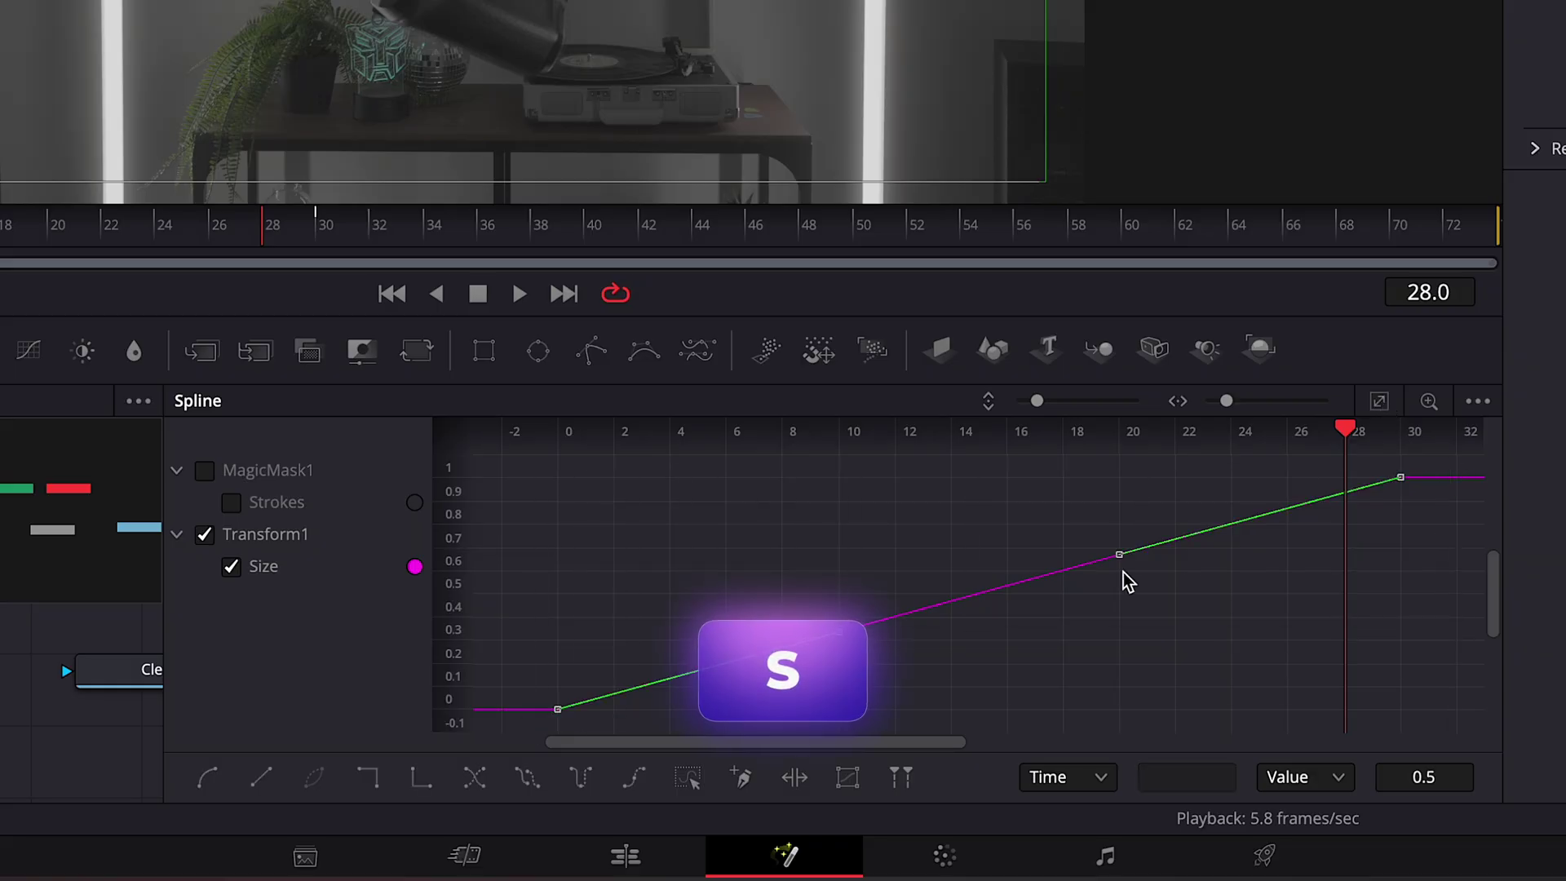
left_click_drag(1310, 524, 1311, 523)
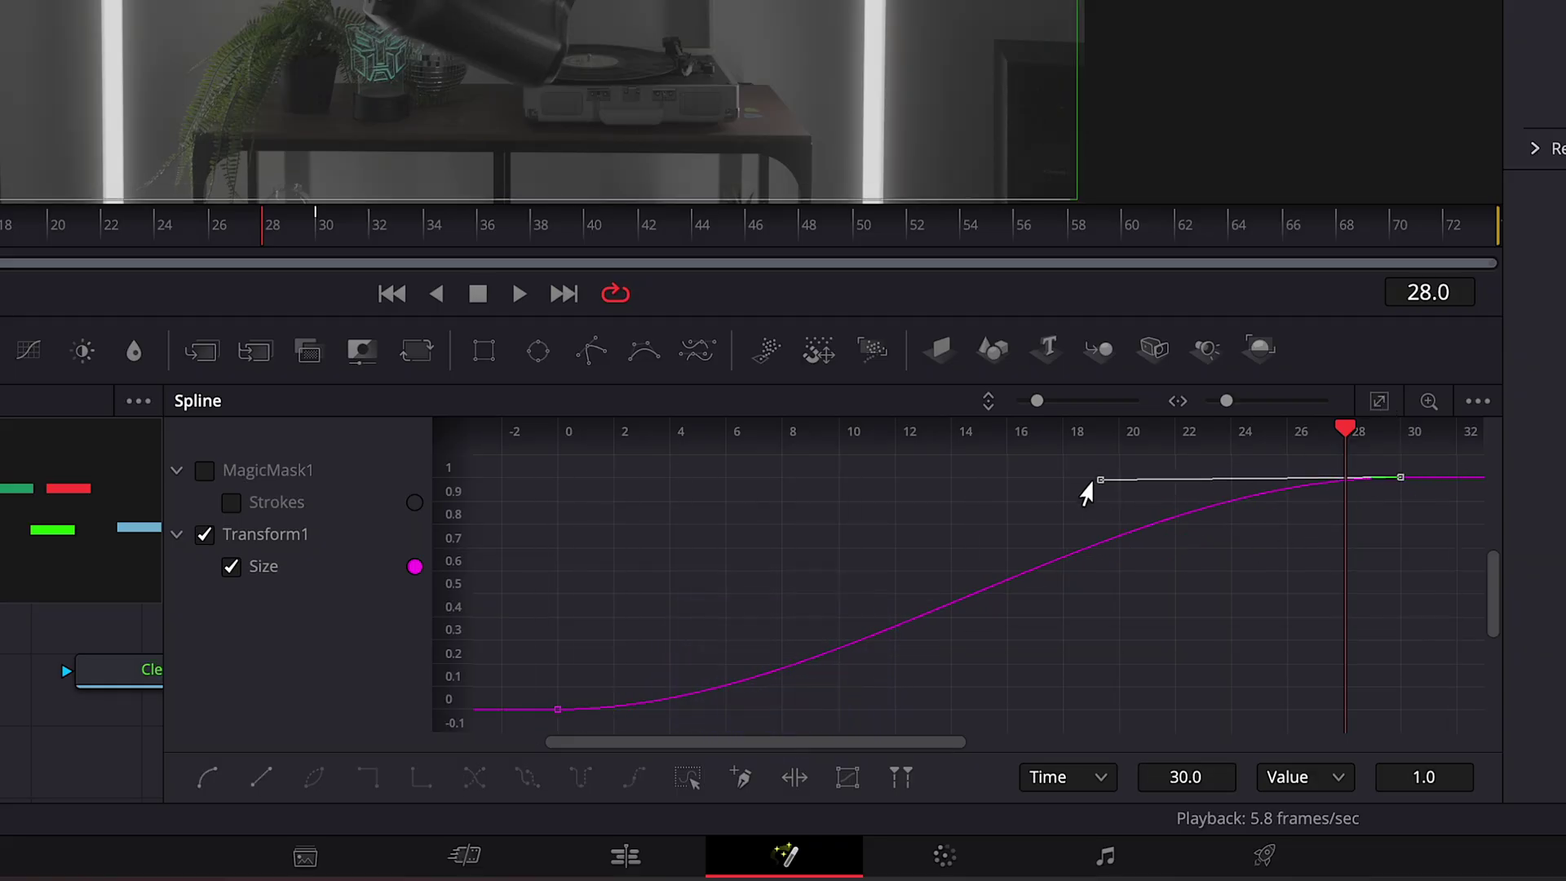
left_click_drag(965, 486, 943, 484)
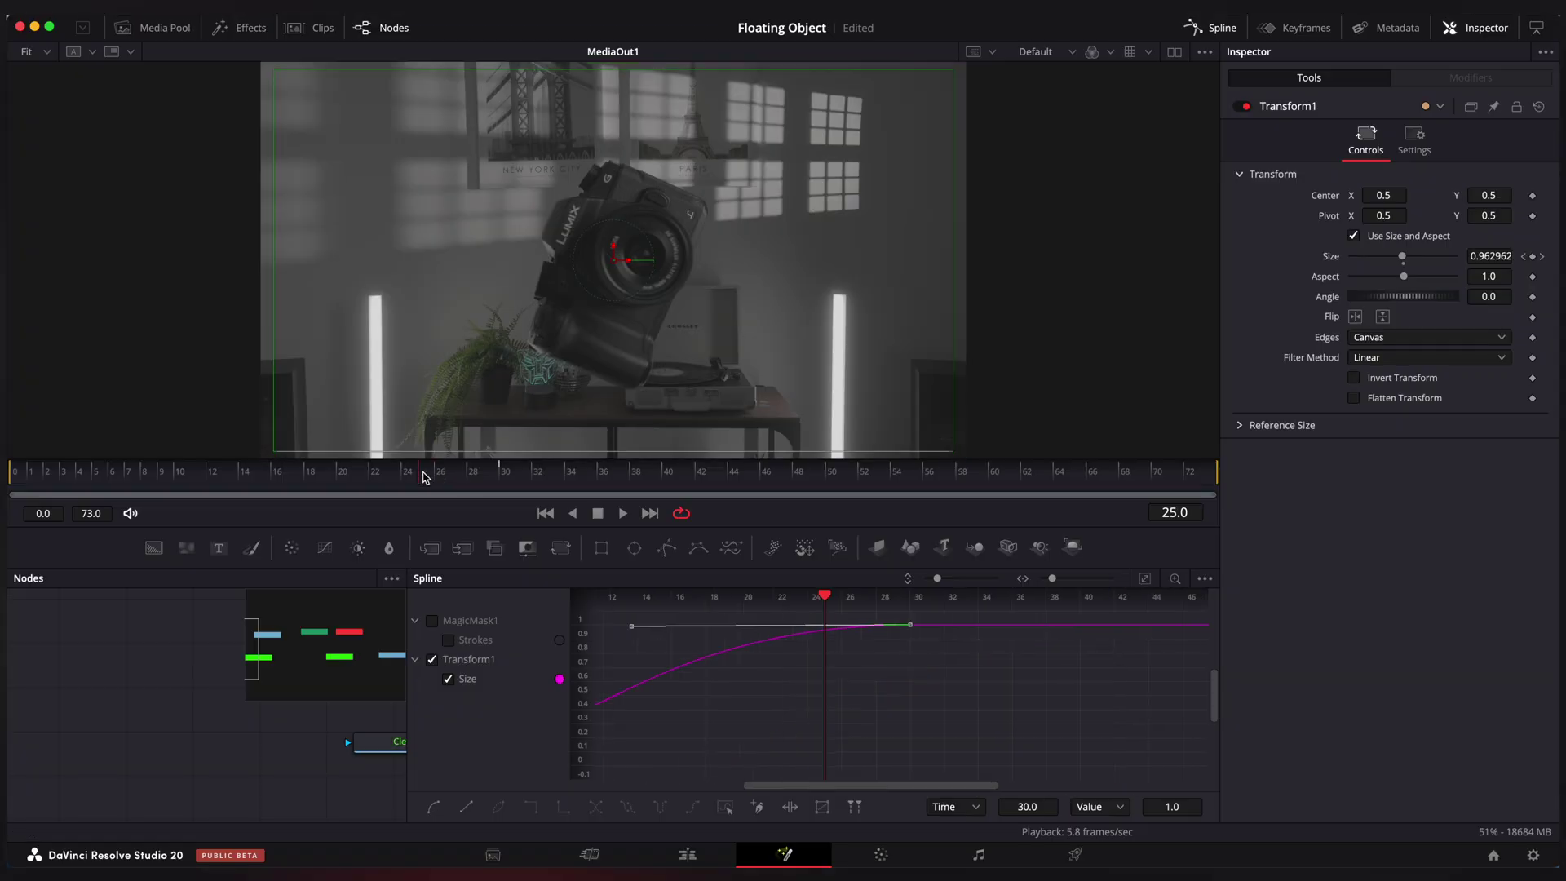
Play back the eased camera scale-up from near the clip's start, and close the Spline editor
left_click(90, 477)
key("space")
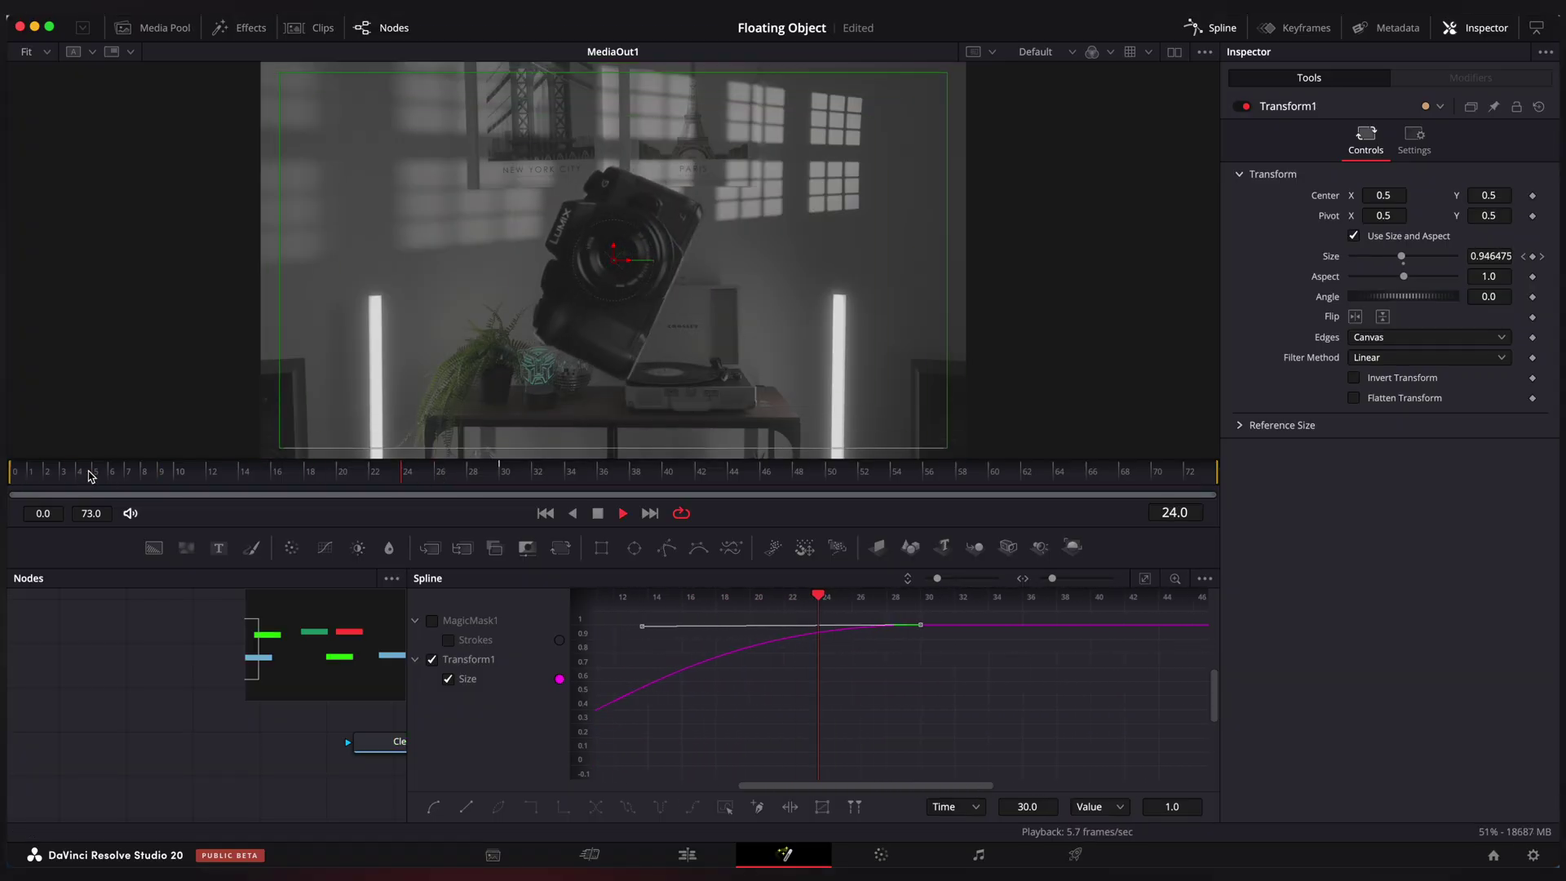
key("space")
left_click(1211, 27)
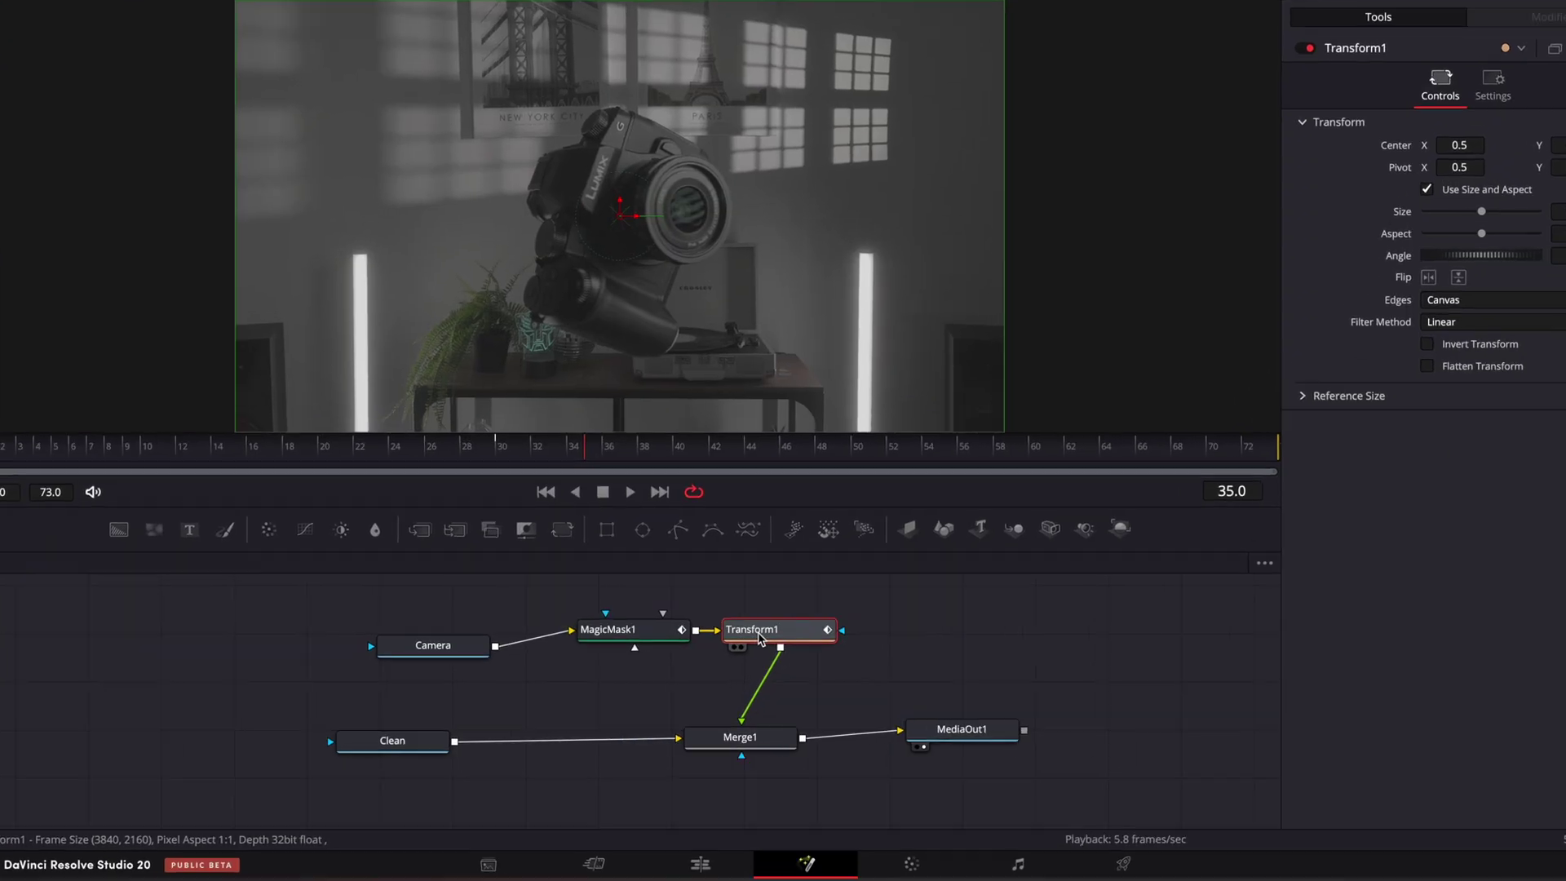
Add a Gaussian Blur node between Transform1 and Merge1
key("shift+space")
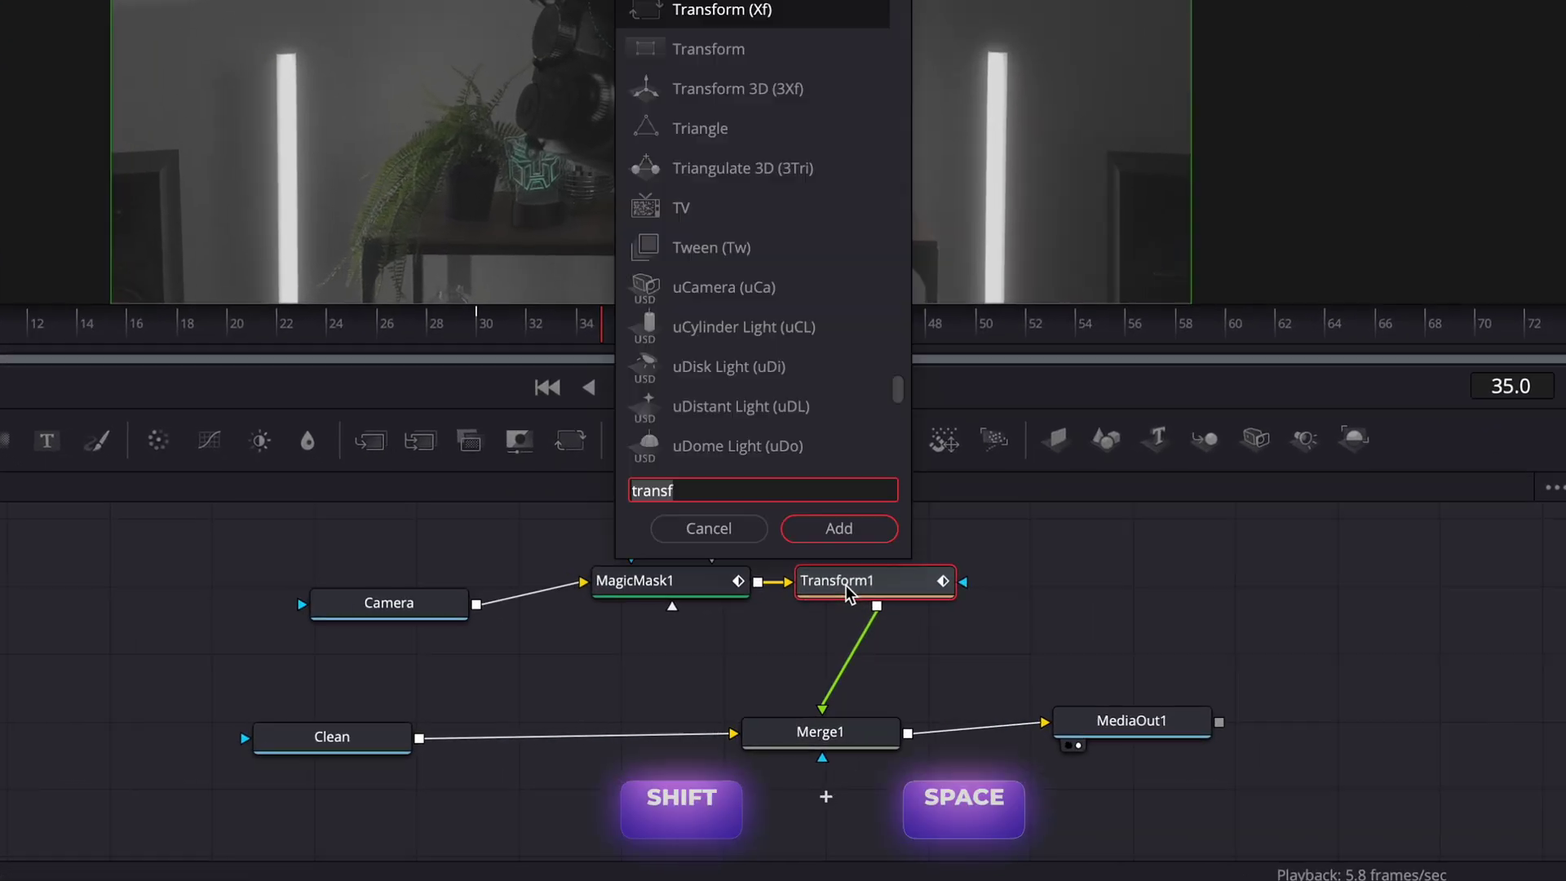
type("gaus")
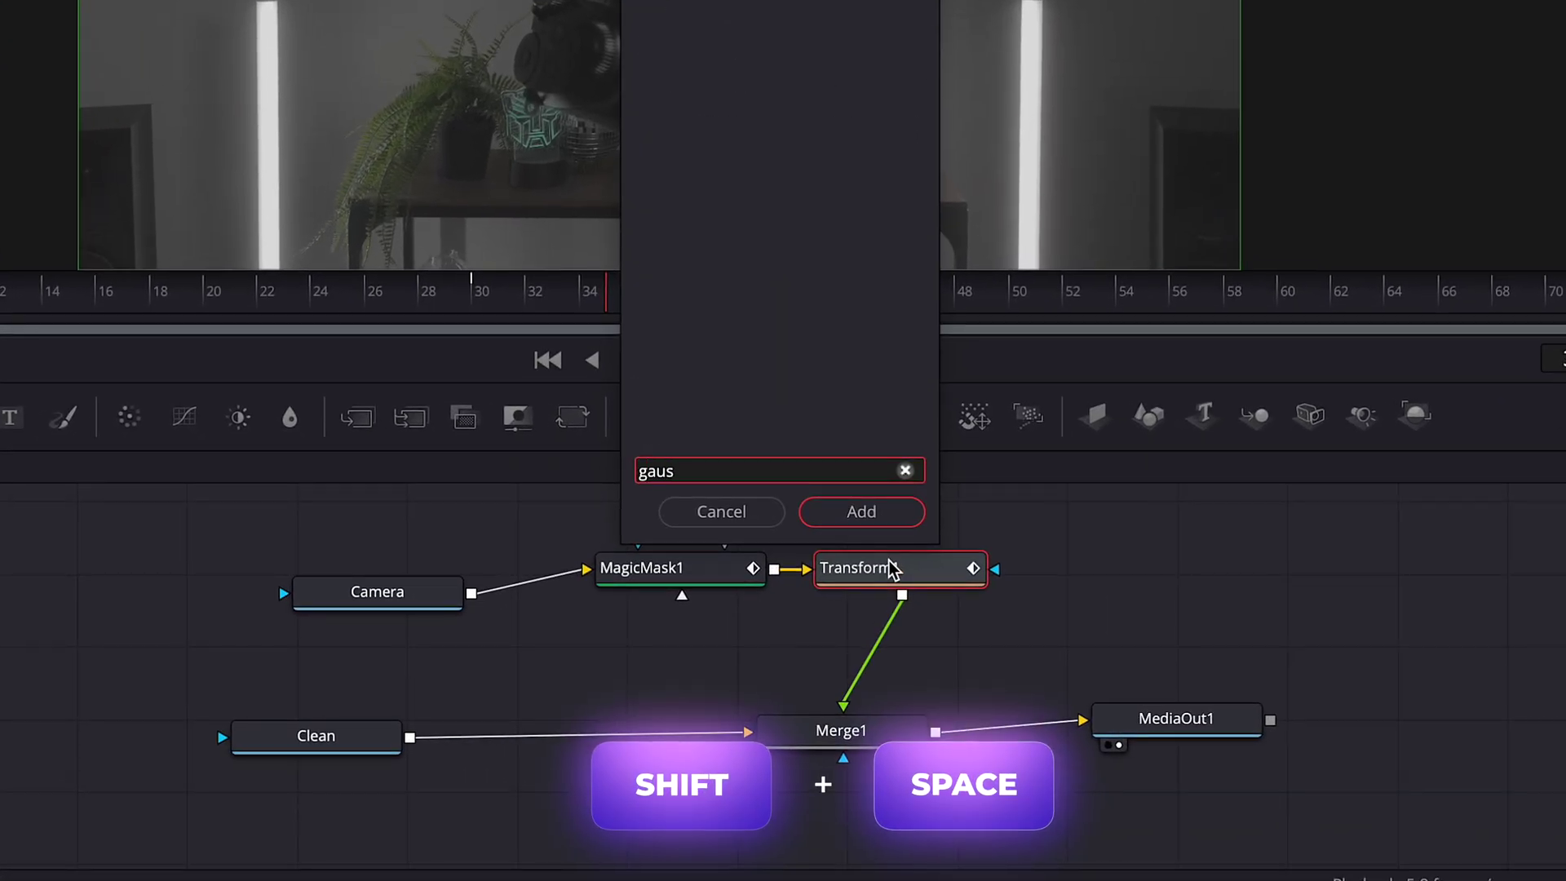
key("Return")
Keyframe GaussianBlur1's Strength at 0 on frame 30 and about 0.6 on frame 0, and play back the result
left_click_drag(605, 298, 555, 304)
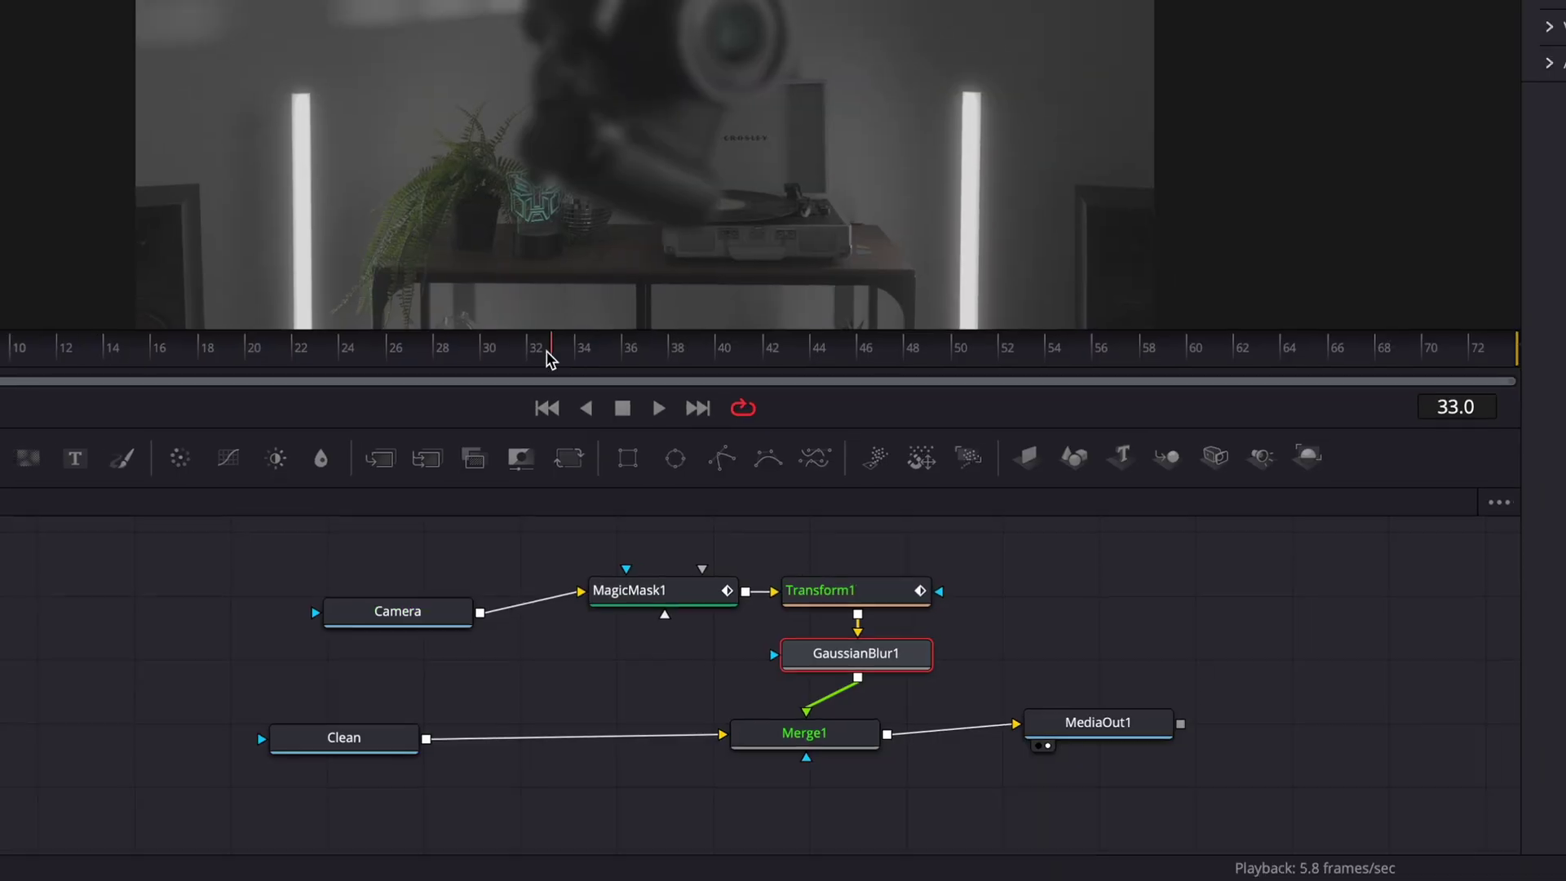
mouse_move(551, 479)
left_mouse_down()
mouse_move(566, 482)
mouse_move(526, 481)
left_mouse_up()
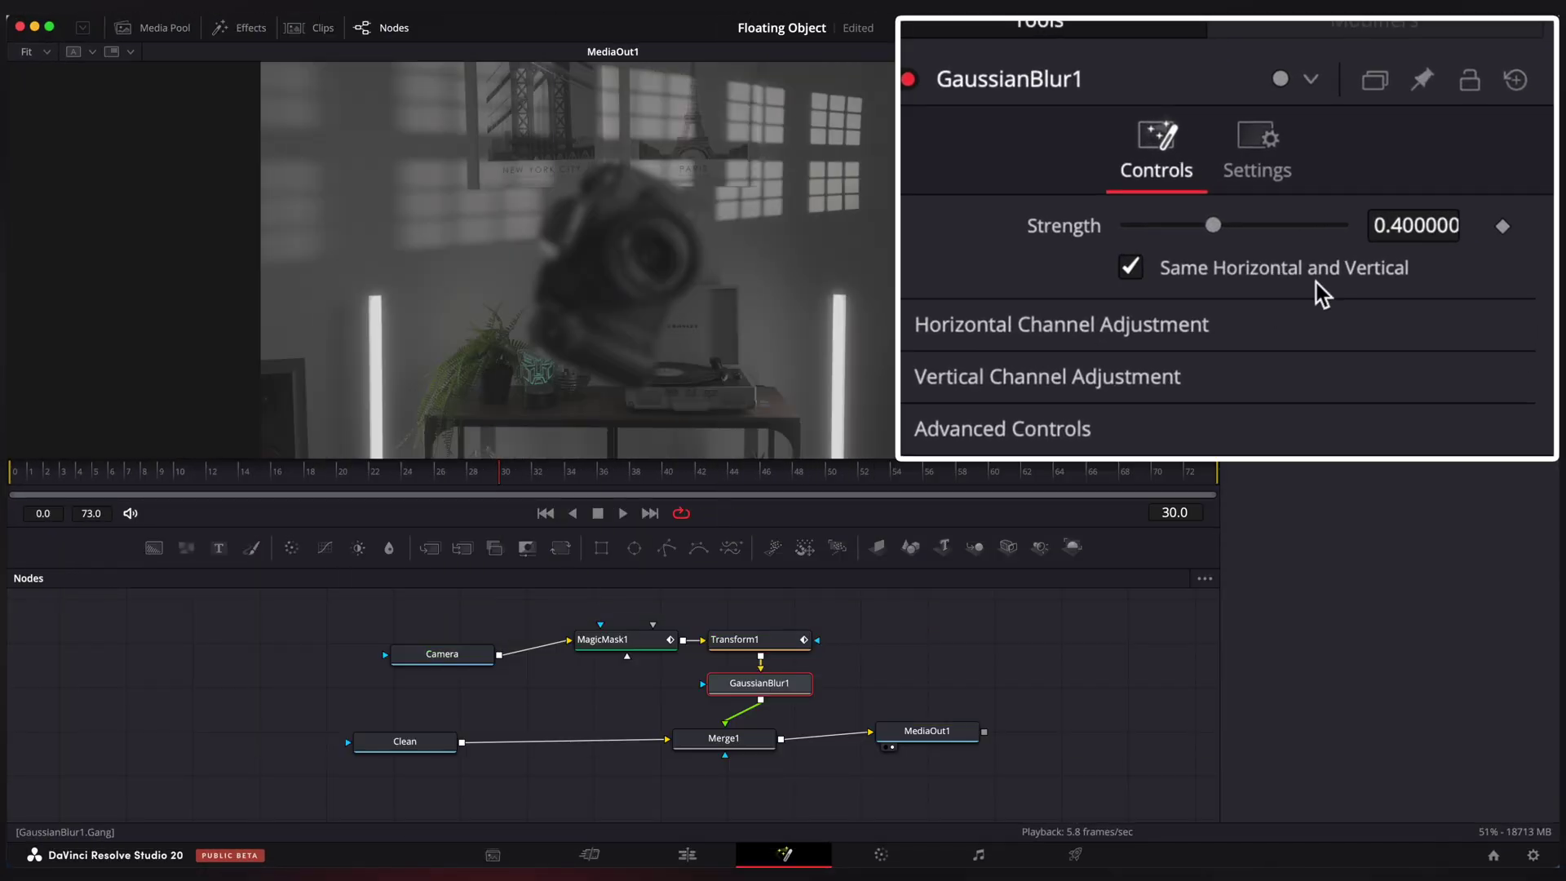
left_click_drag(1394, 176, 1349, 176)
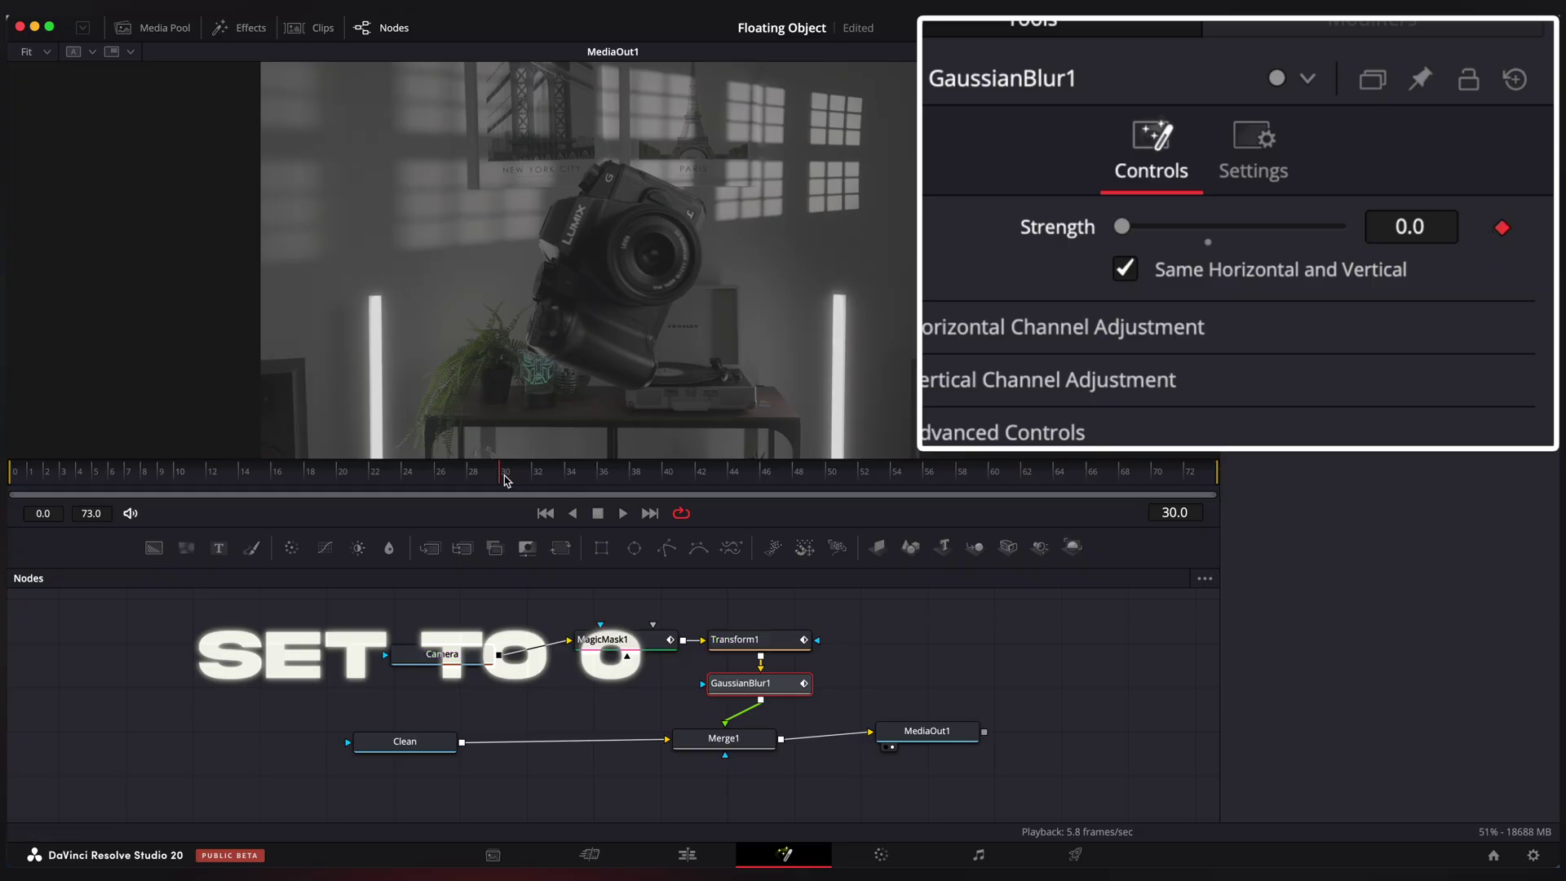
key("space")
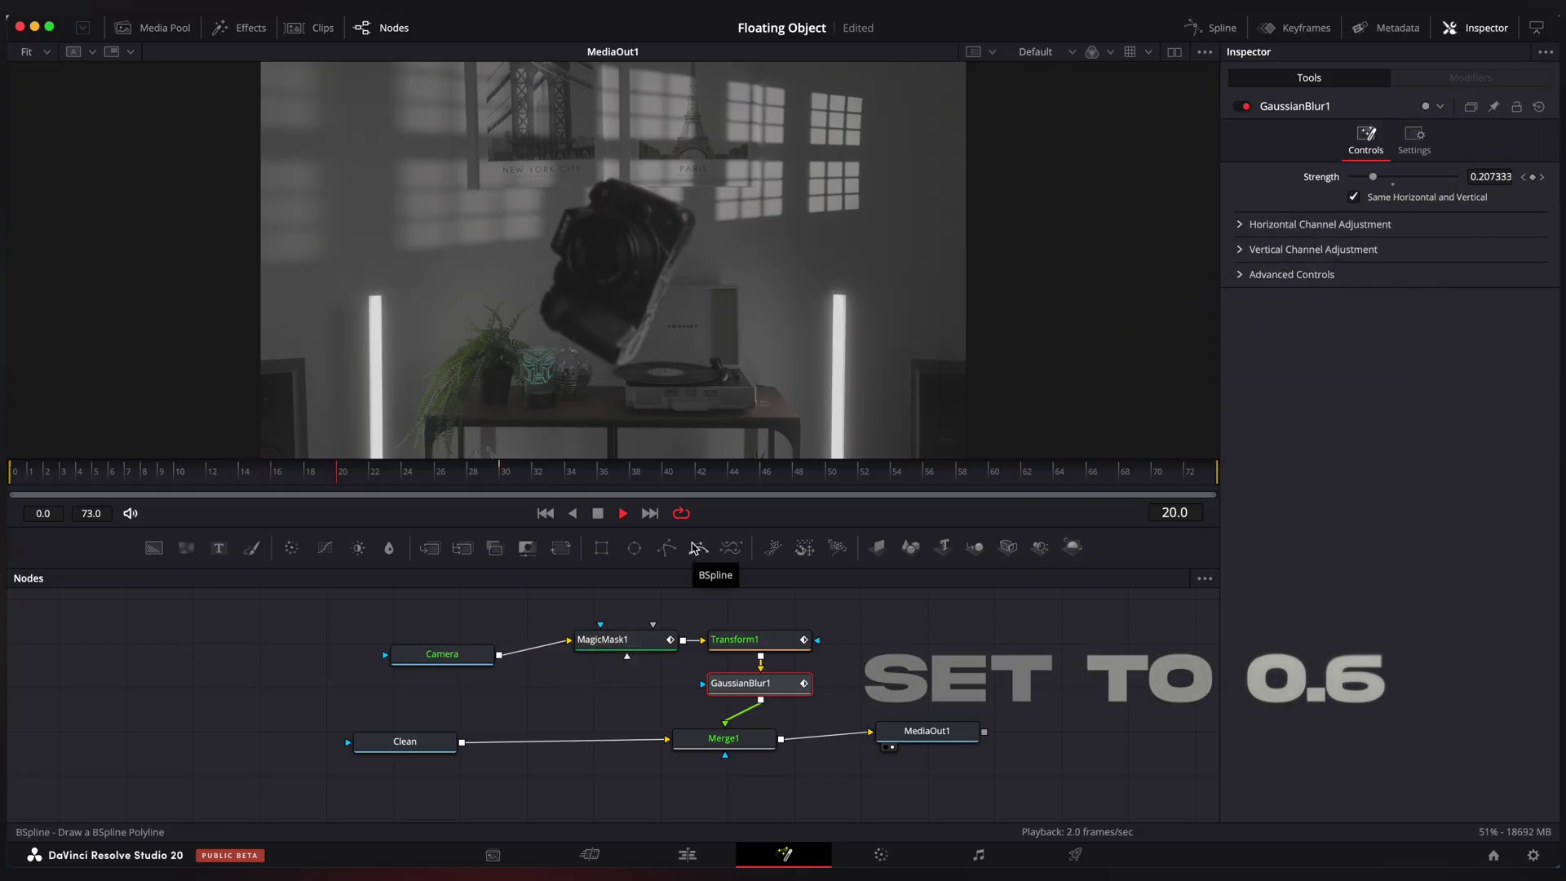
Isolate GaussianBlur1's Strength curve in the Spline editor, fit it to the view, and smooth its keyframes
left_click(1195, 31)
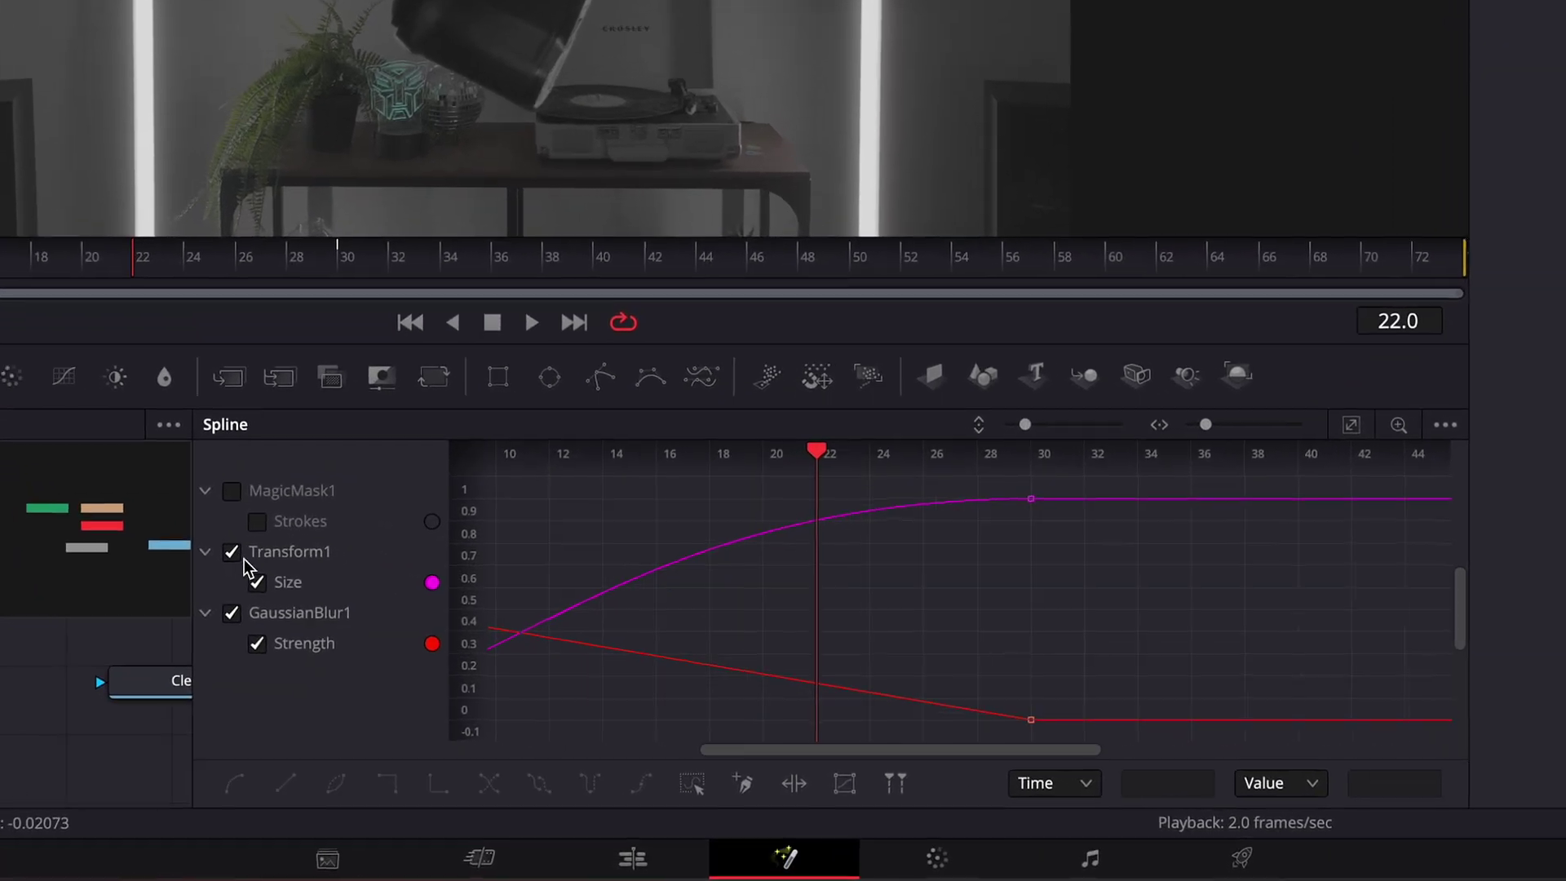
left_click(436, 667)
left_click(1379, 404)
left_click_drag(843, 694, 843, 694)
key("s")
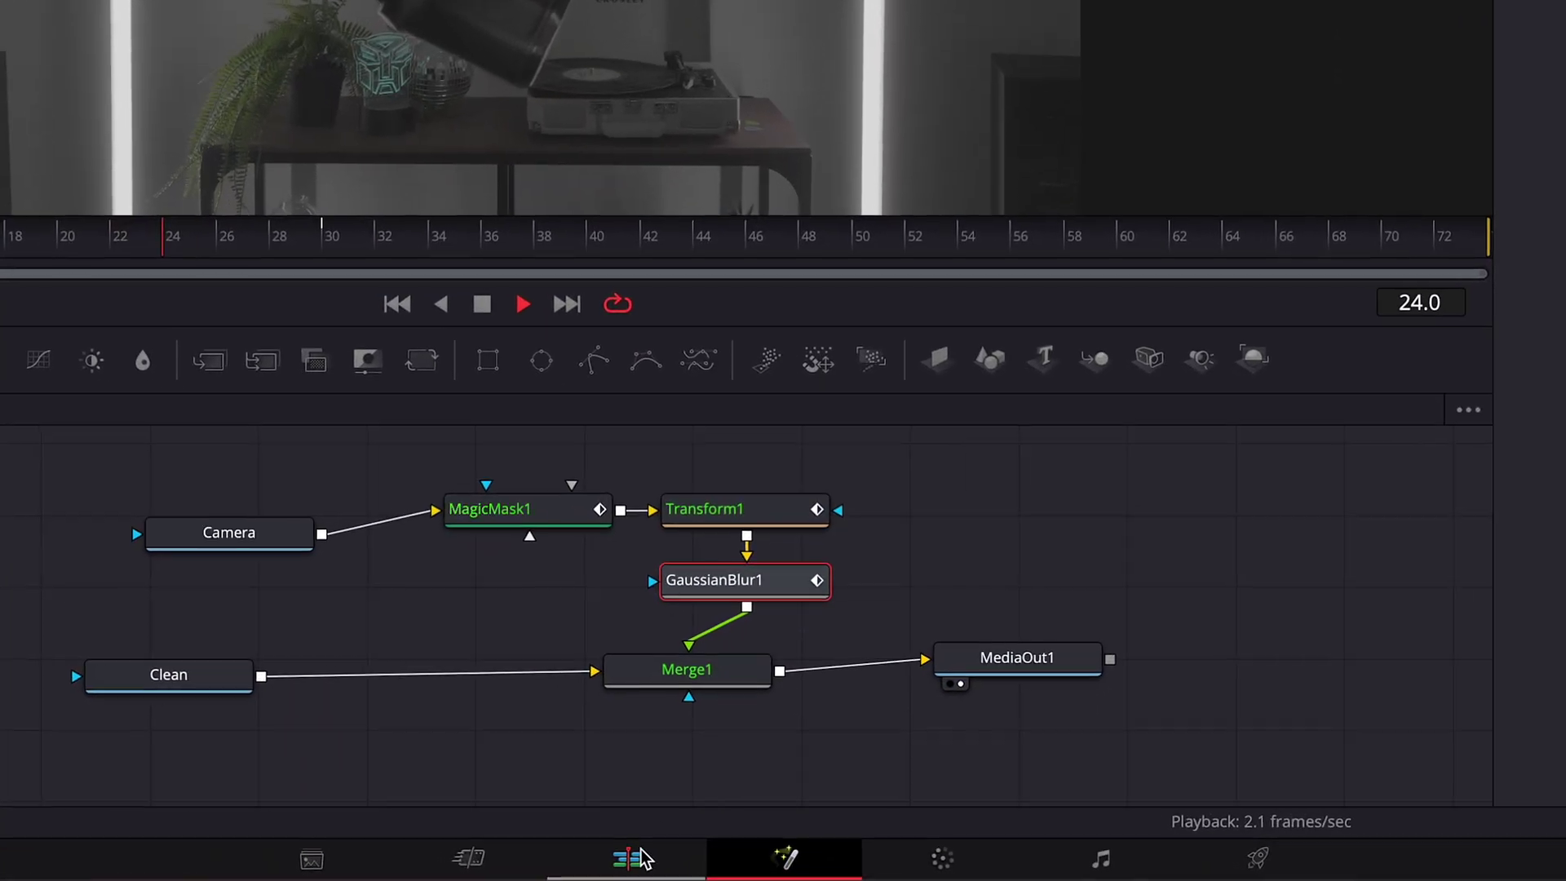
Switch to the Edit page, enable render caching for Fusion Clip 3, and play the clip from its start
left_click(641, 858)
right_click(602, 664)
mouse_move(658, 424)
left_click(934, 453)
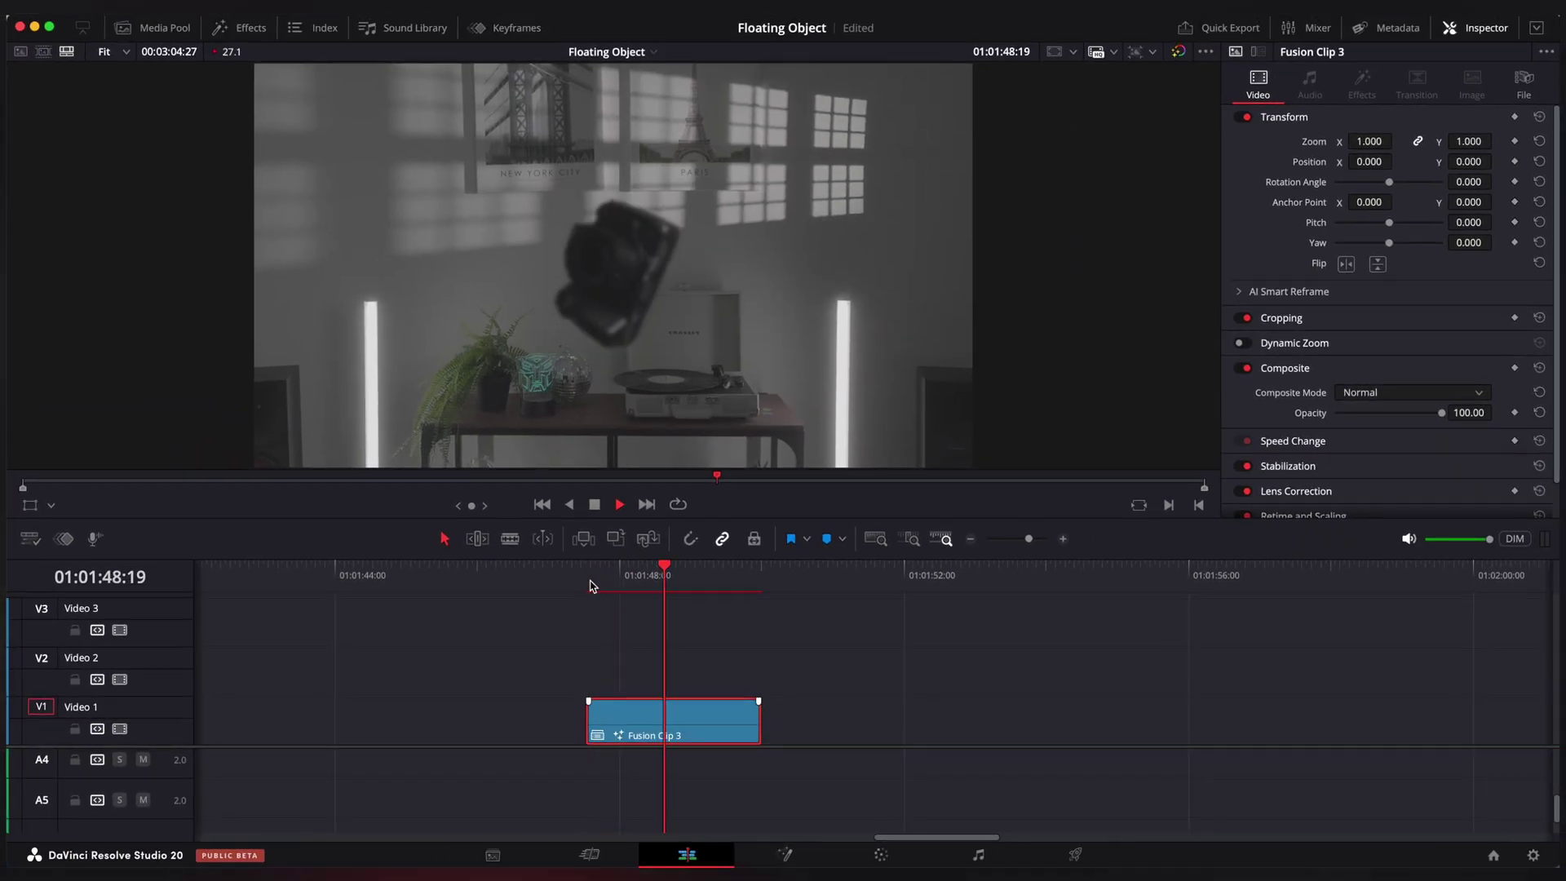
left_click(591, 586)
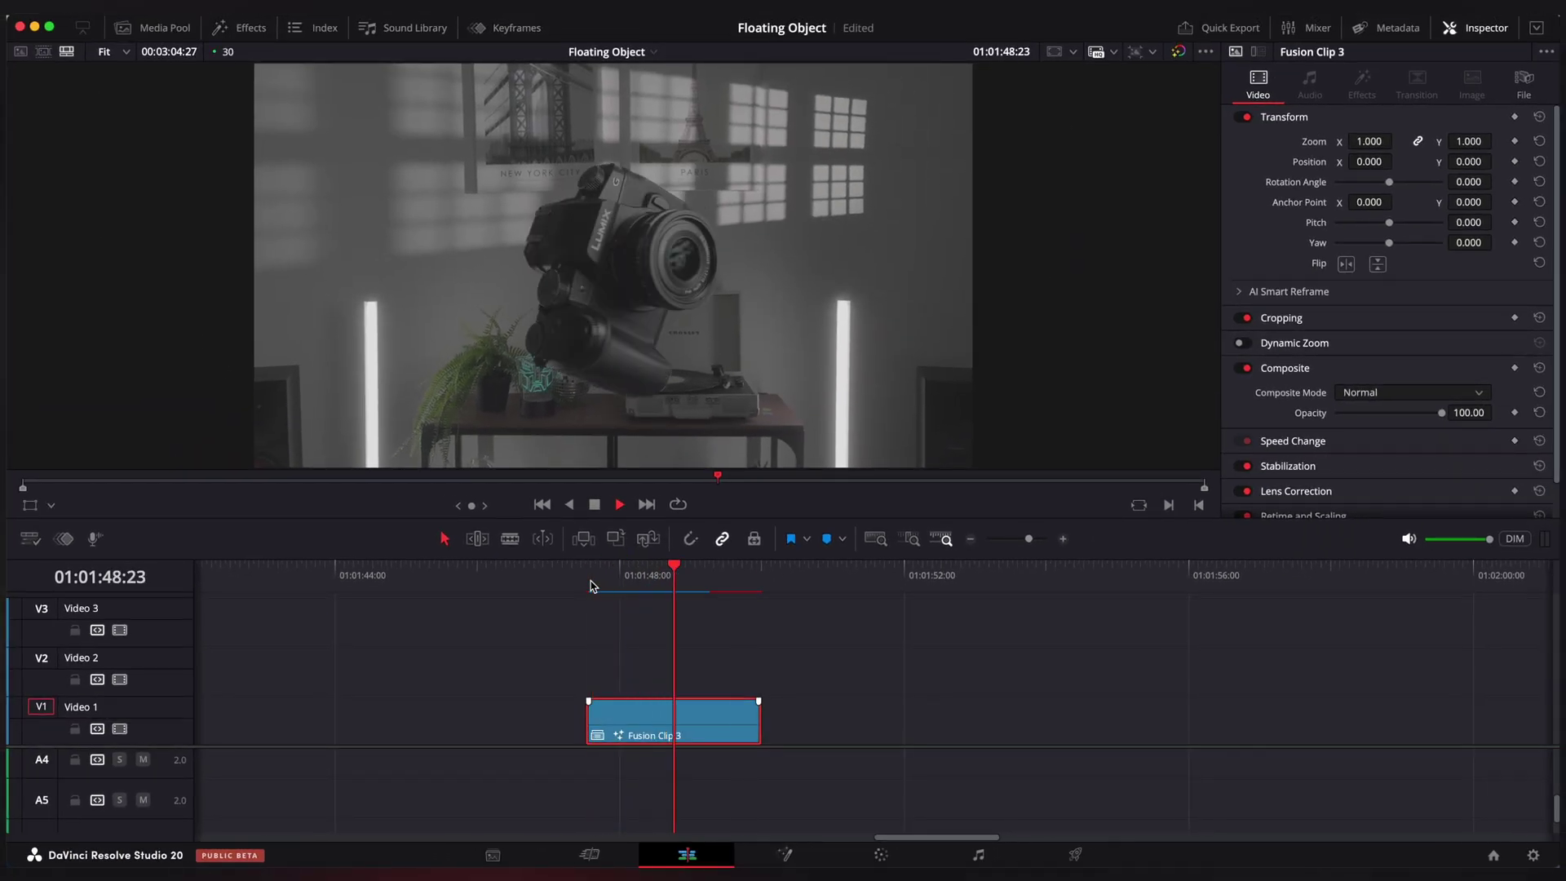
key("space")
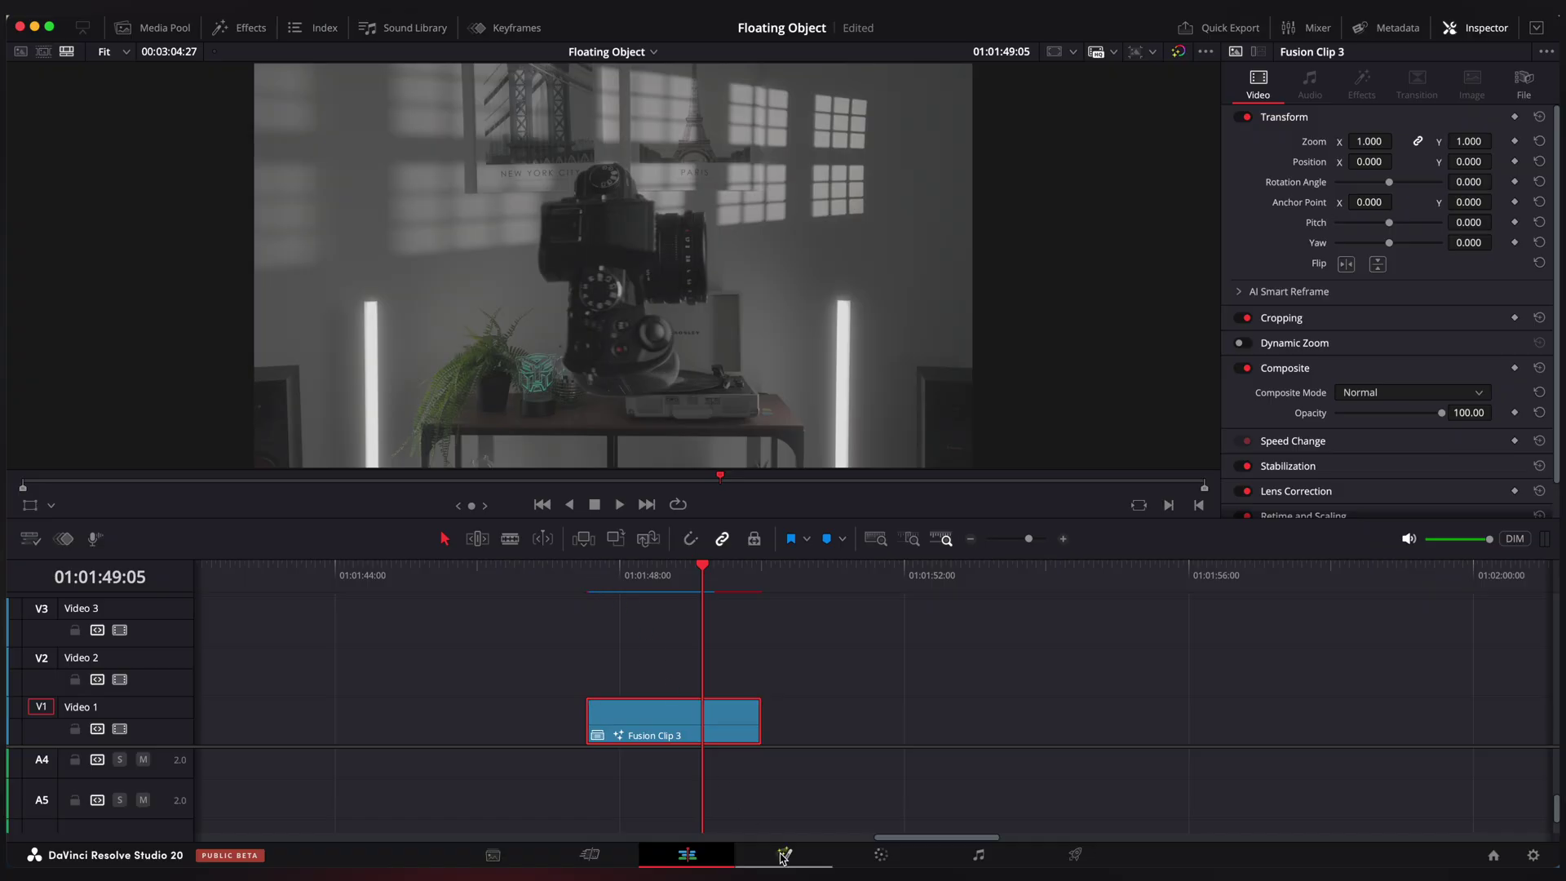
Return to the Fusion page and add a Drop Shadow node between MagicMask1 and Transform1
left_click(784, 854)
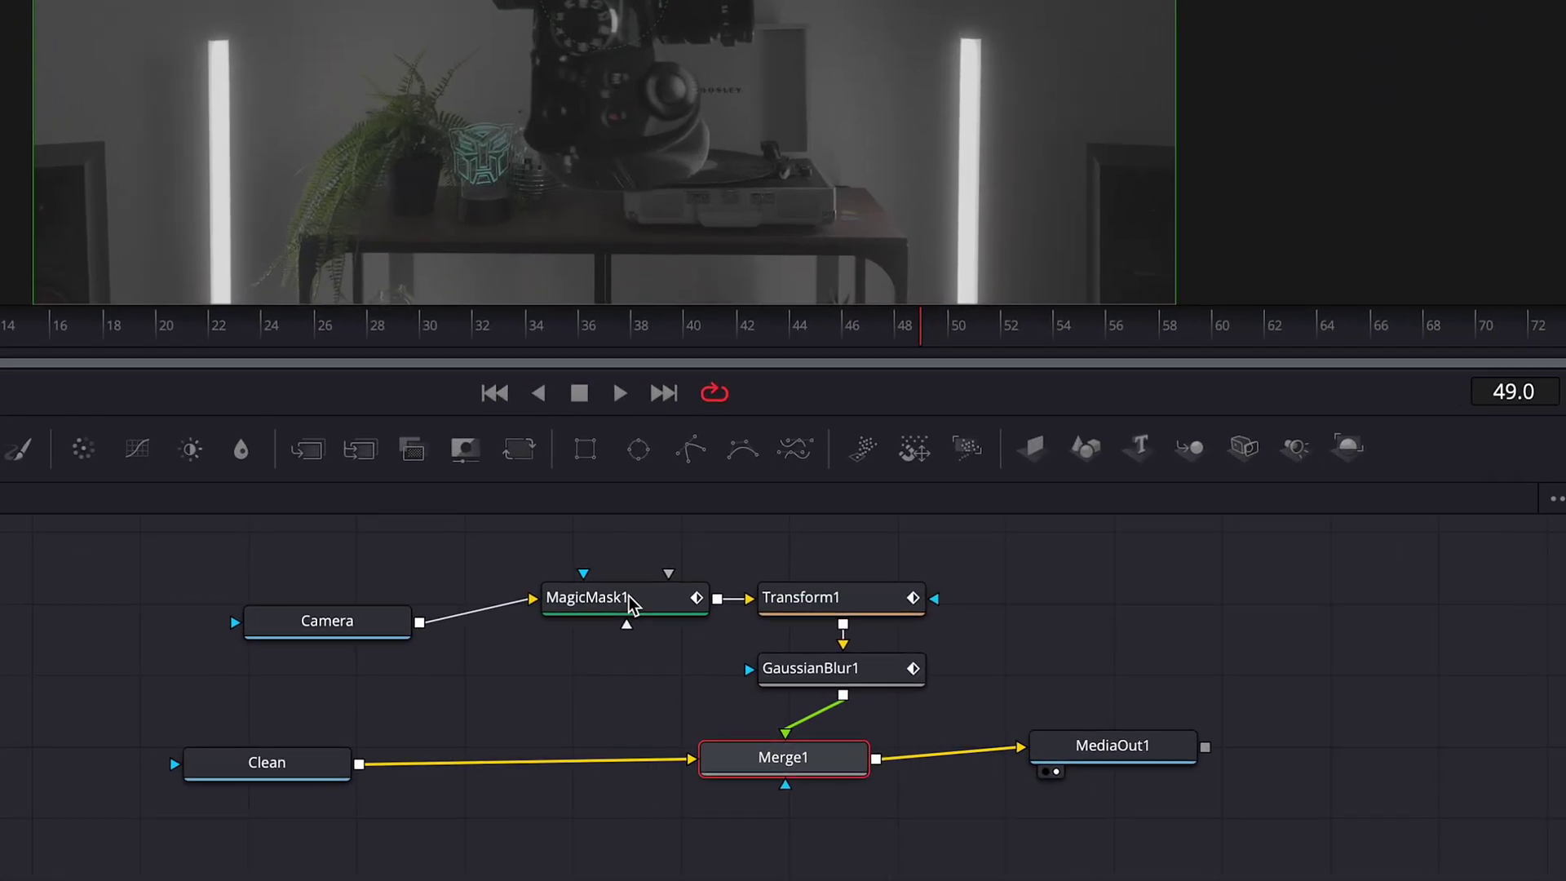
left_click_drag(629, 604, 582, 584)
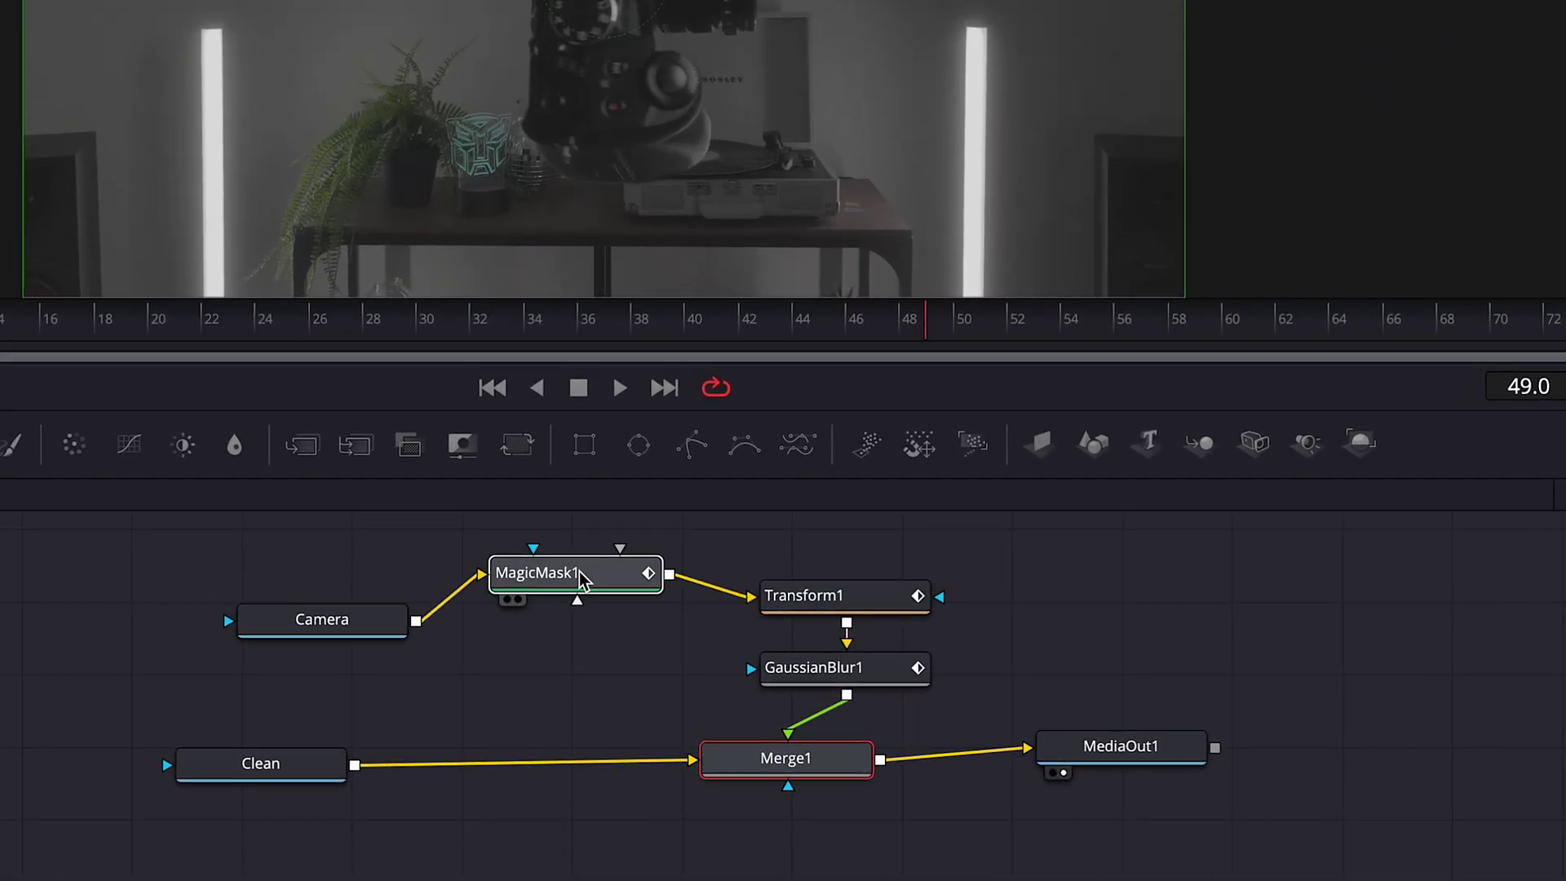
key("shift+space")
type("dro")
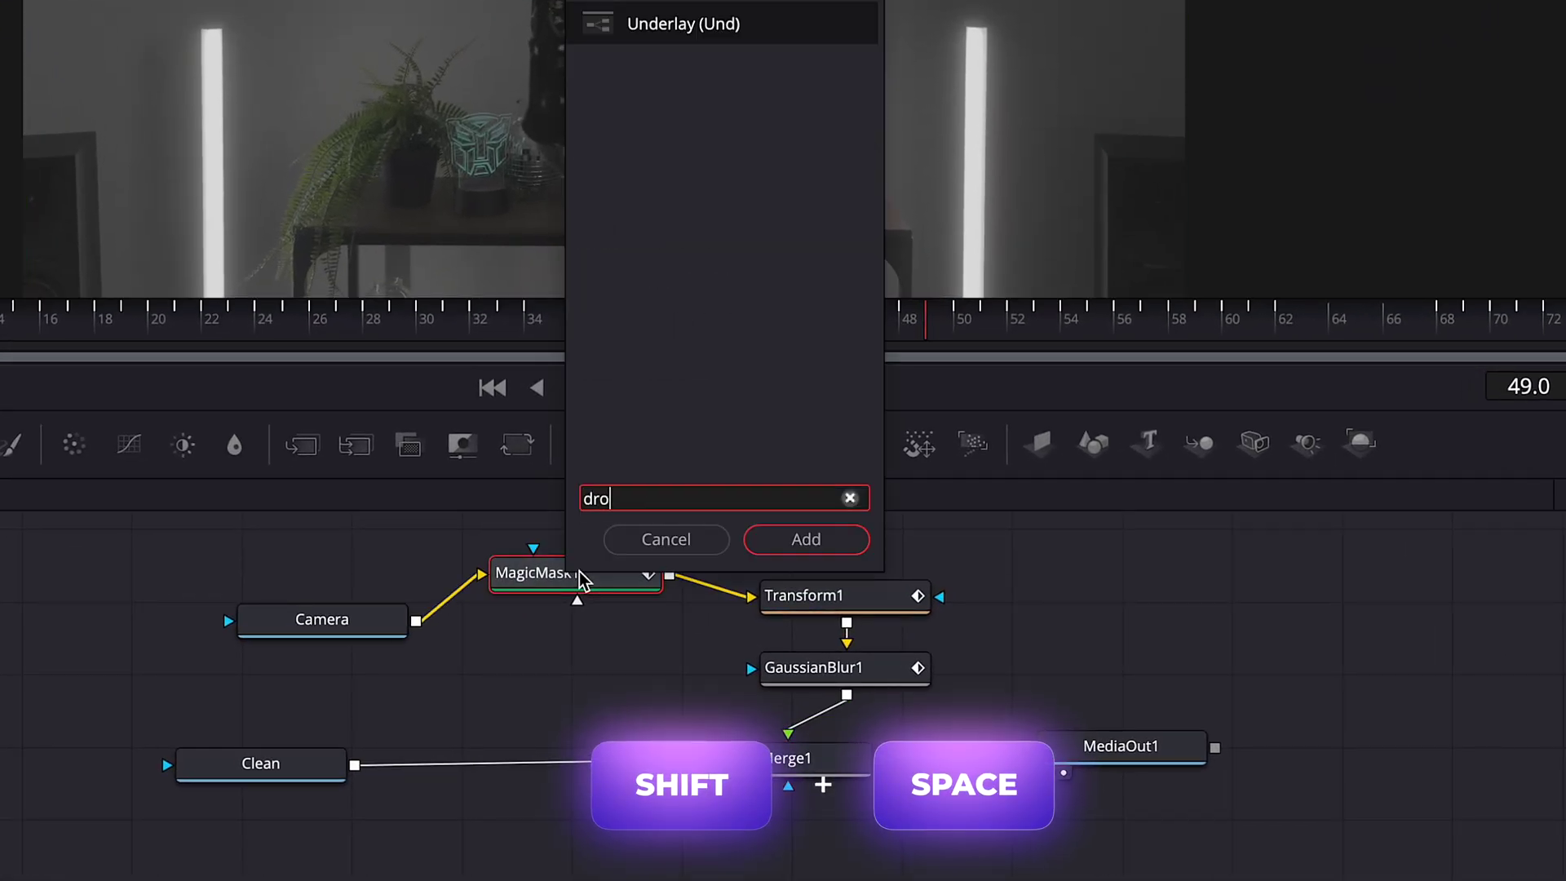
type("psh")
key("Return")
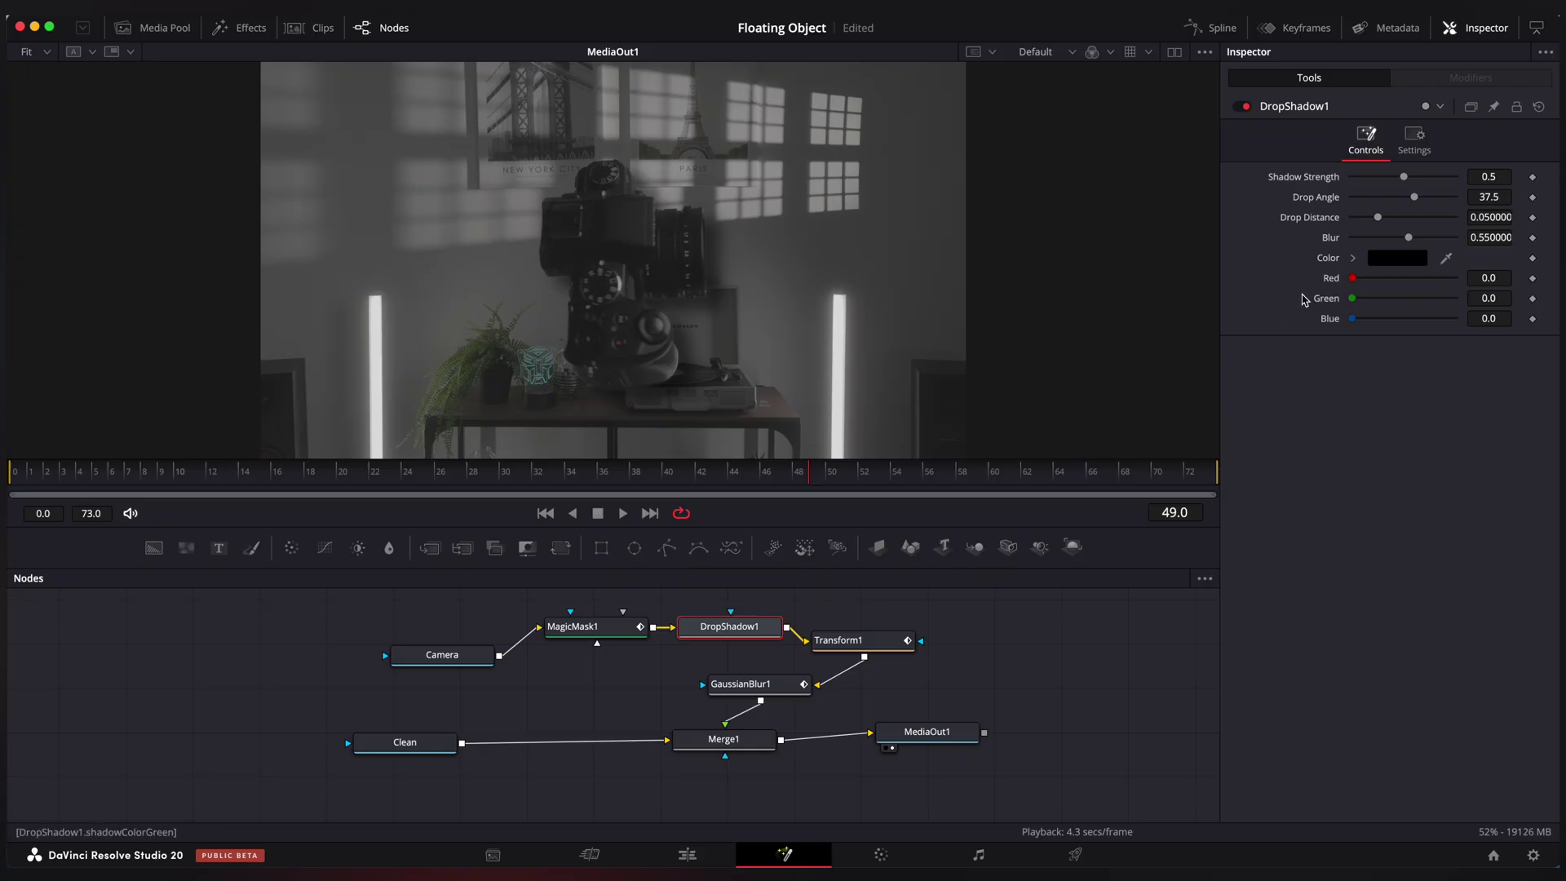
Set DropShadow1's Blur to 0.614 and Drop Distance to 0.0047, and reduce Shadow Strength below 0.307, checking different frames
left_click_drag(1378, 217, 1417, 237)
left_click_drag(1294, 371, 1292, 372)
left_click_drag(1195, 331, 1184, 332)
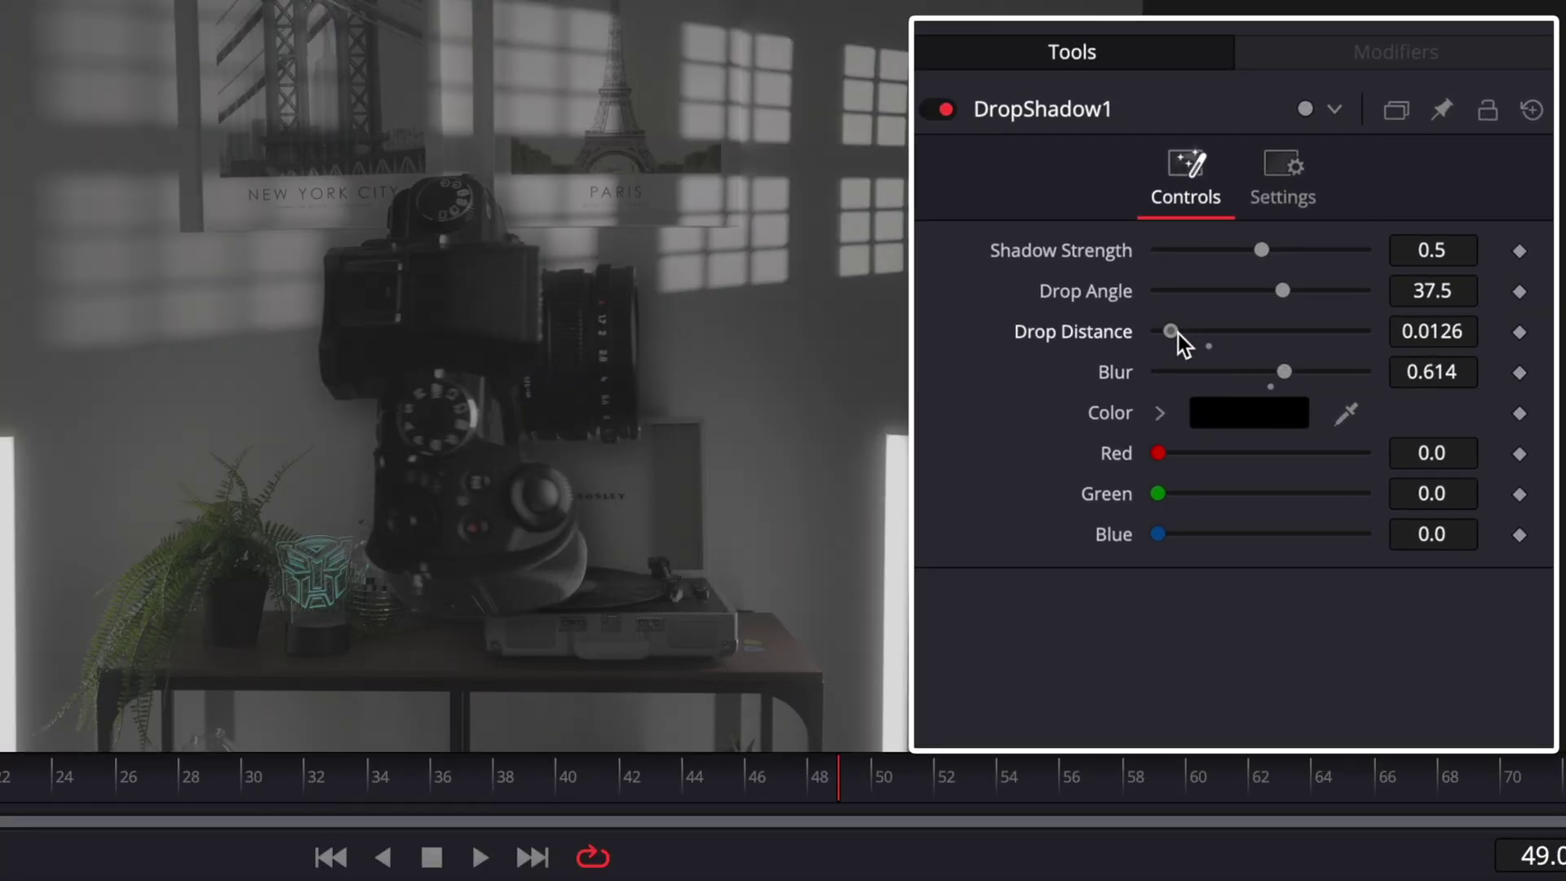
left_click_drag(122, 790, 84, 789)
left_click_drag(1262, 250, 1243, 253)
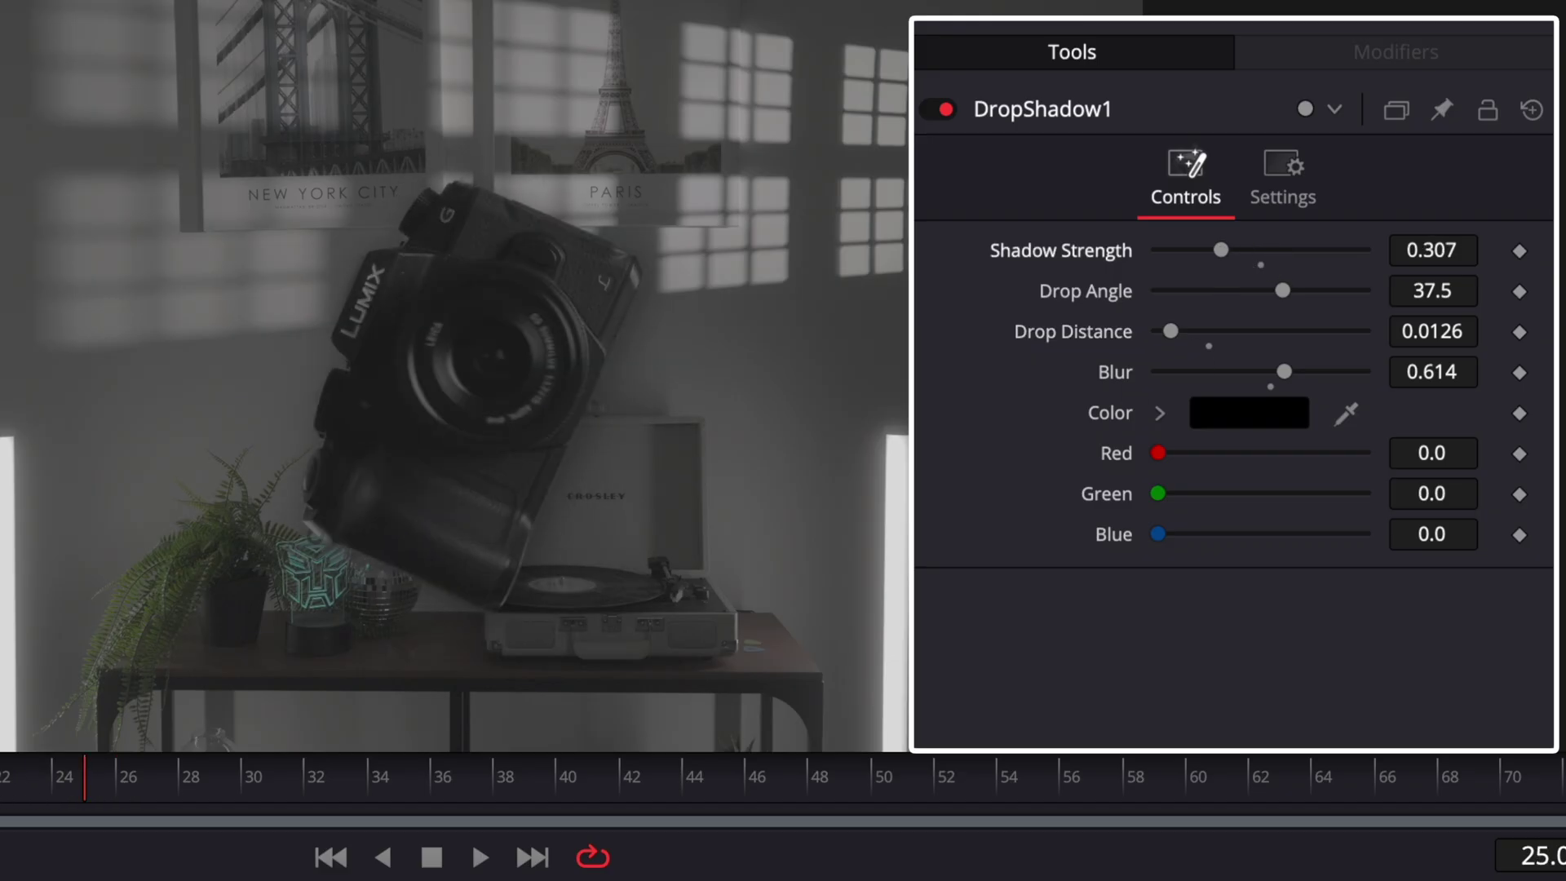
mouse_move(522, 785)
left_mouse_down()
mouse_move(595, 783)
mouse_move(525, 785)
left_mouse_up()
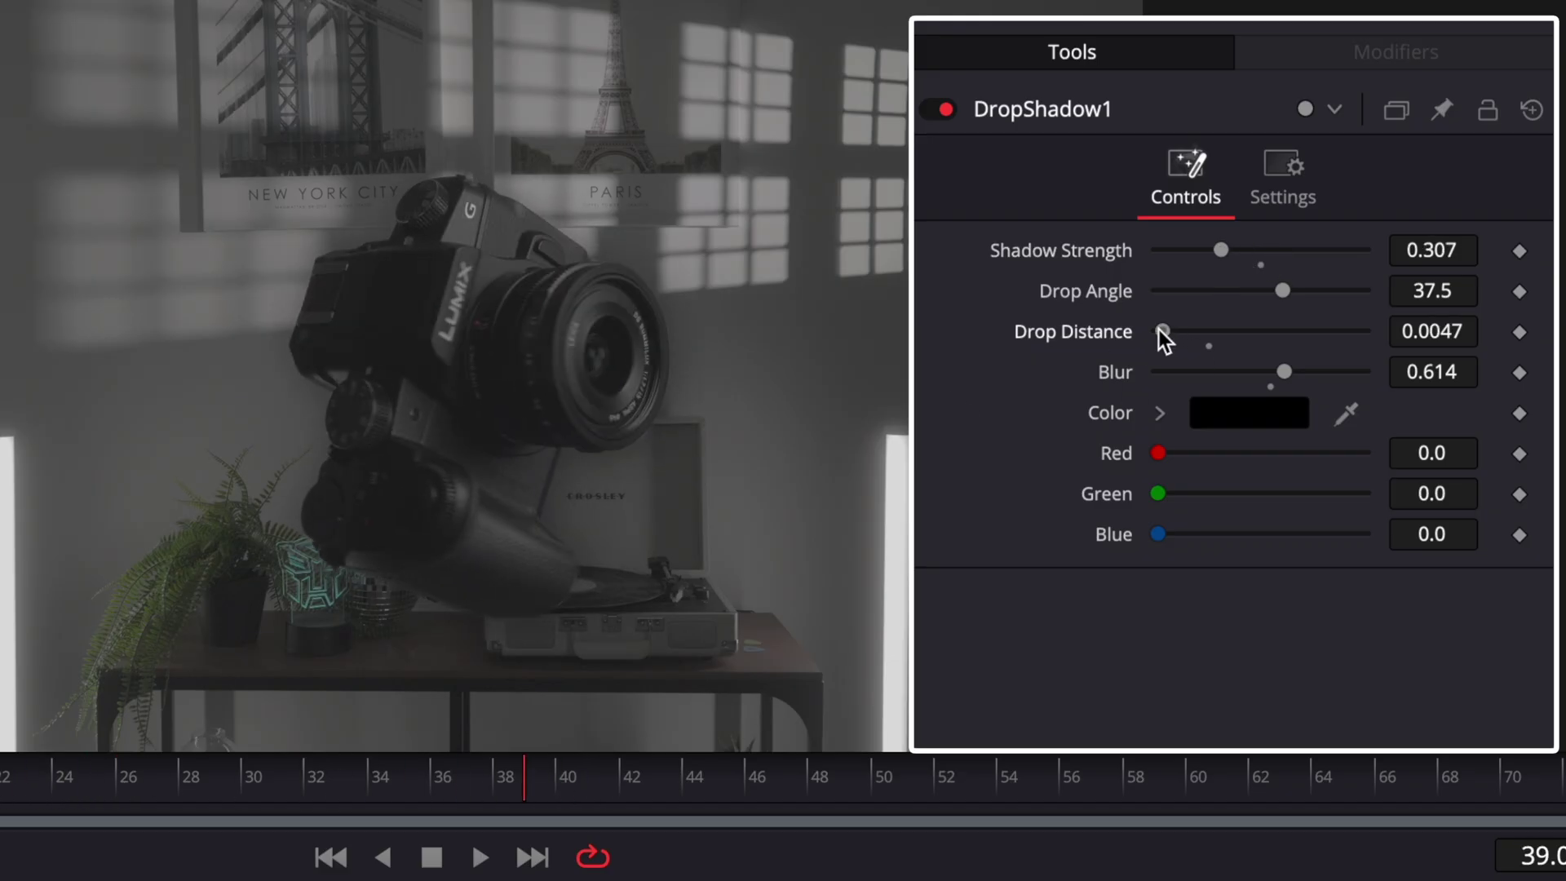
left_click_drag(1210, 252, 1206, 251)
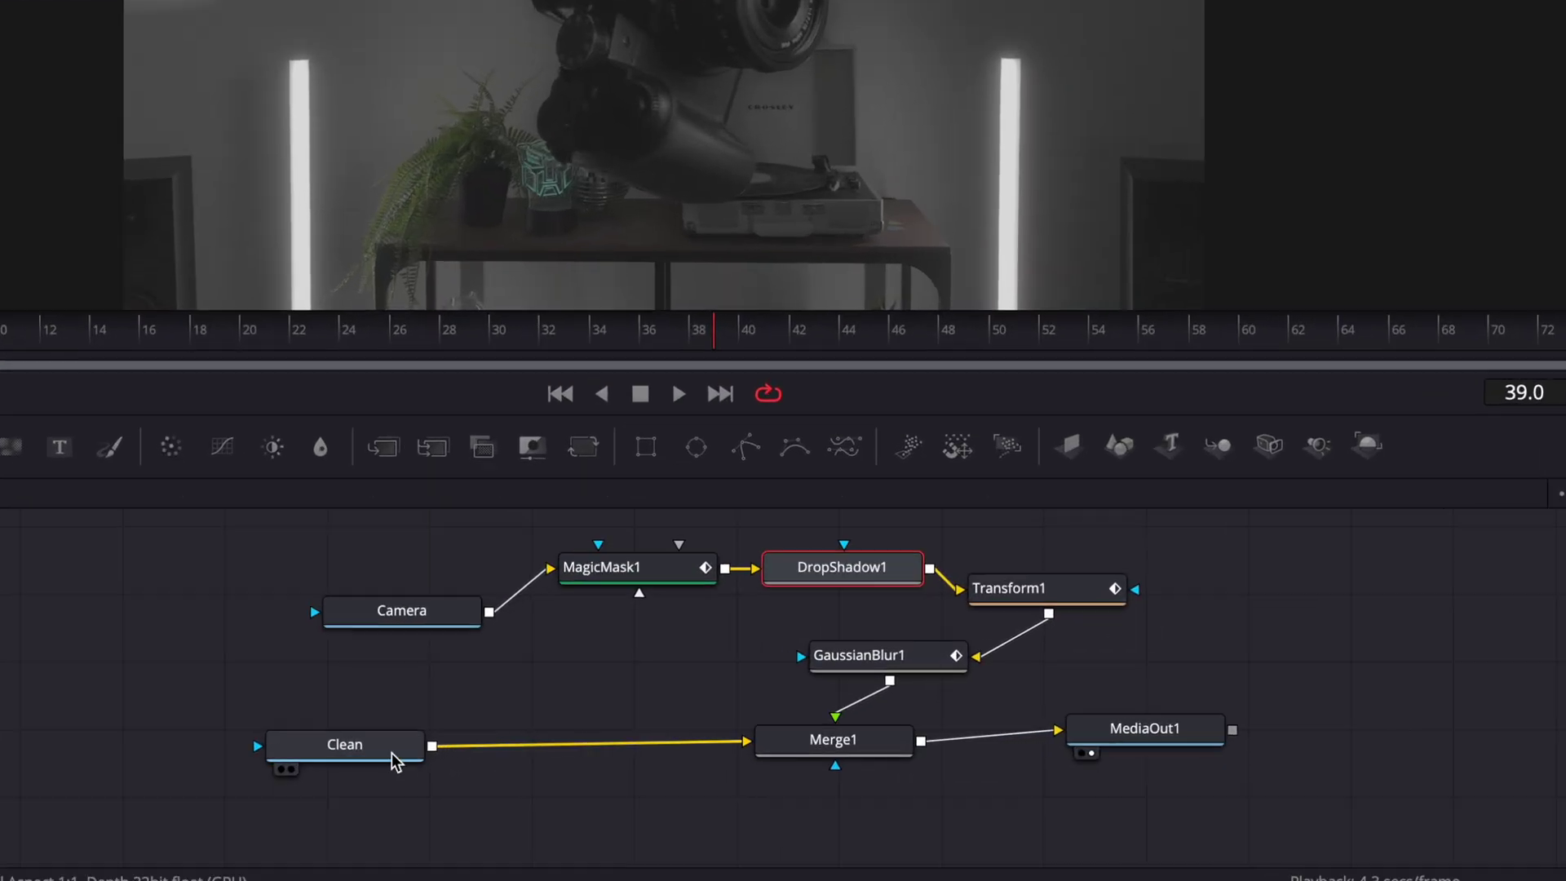
Add a Drip node between Clean and Merge1
left_click(393, 761)
key("shift+space")
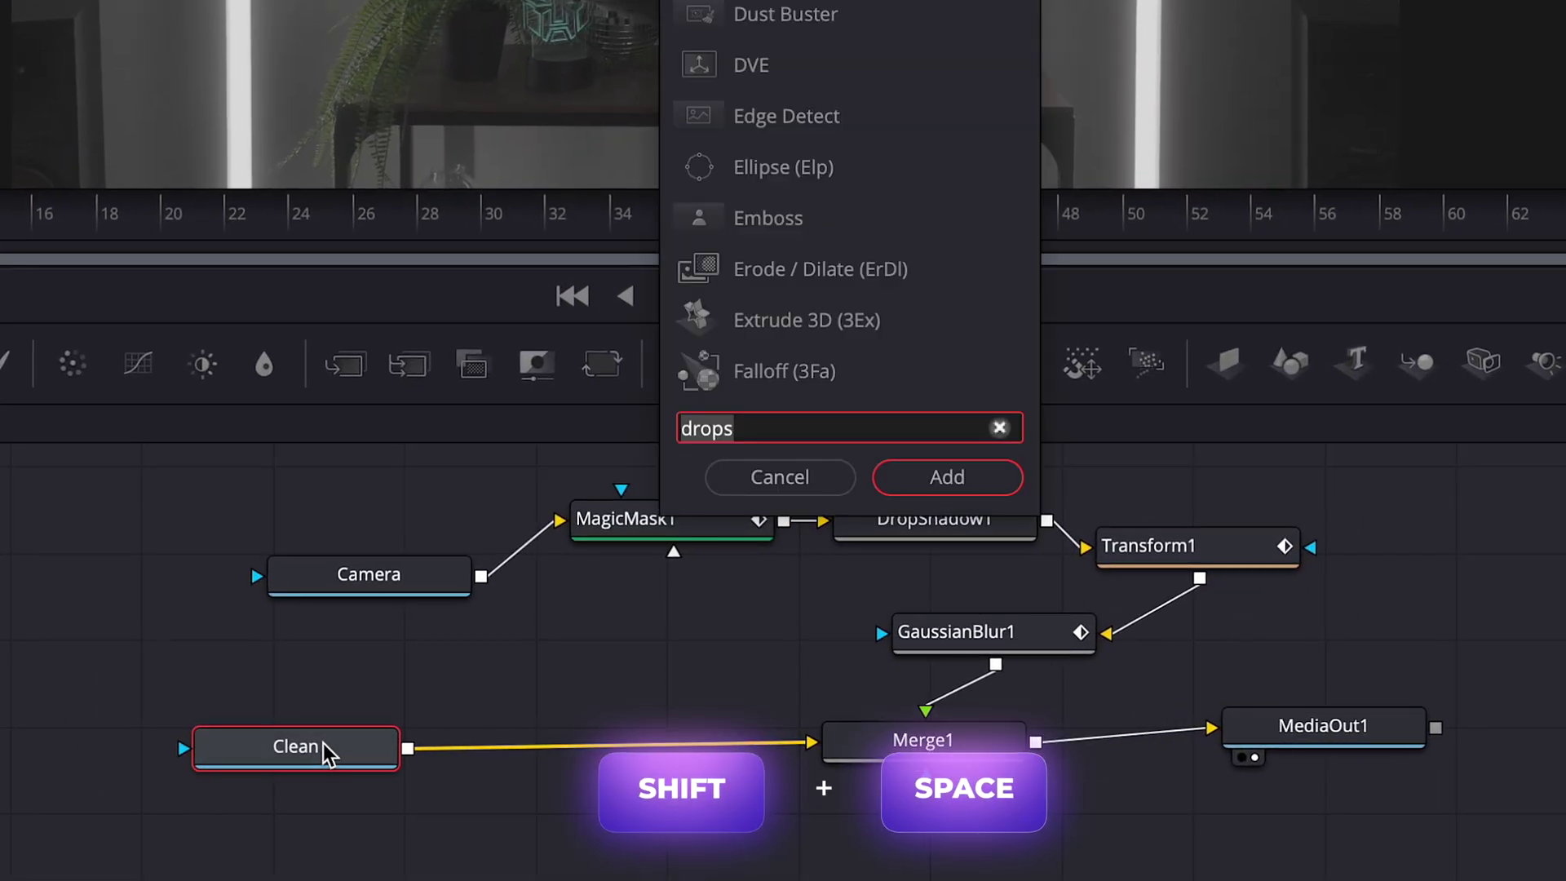
type("drip")
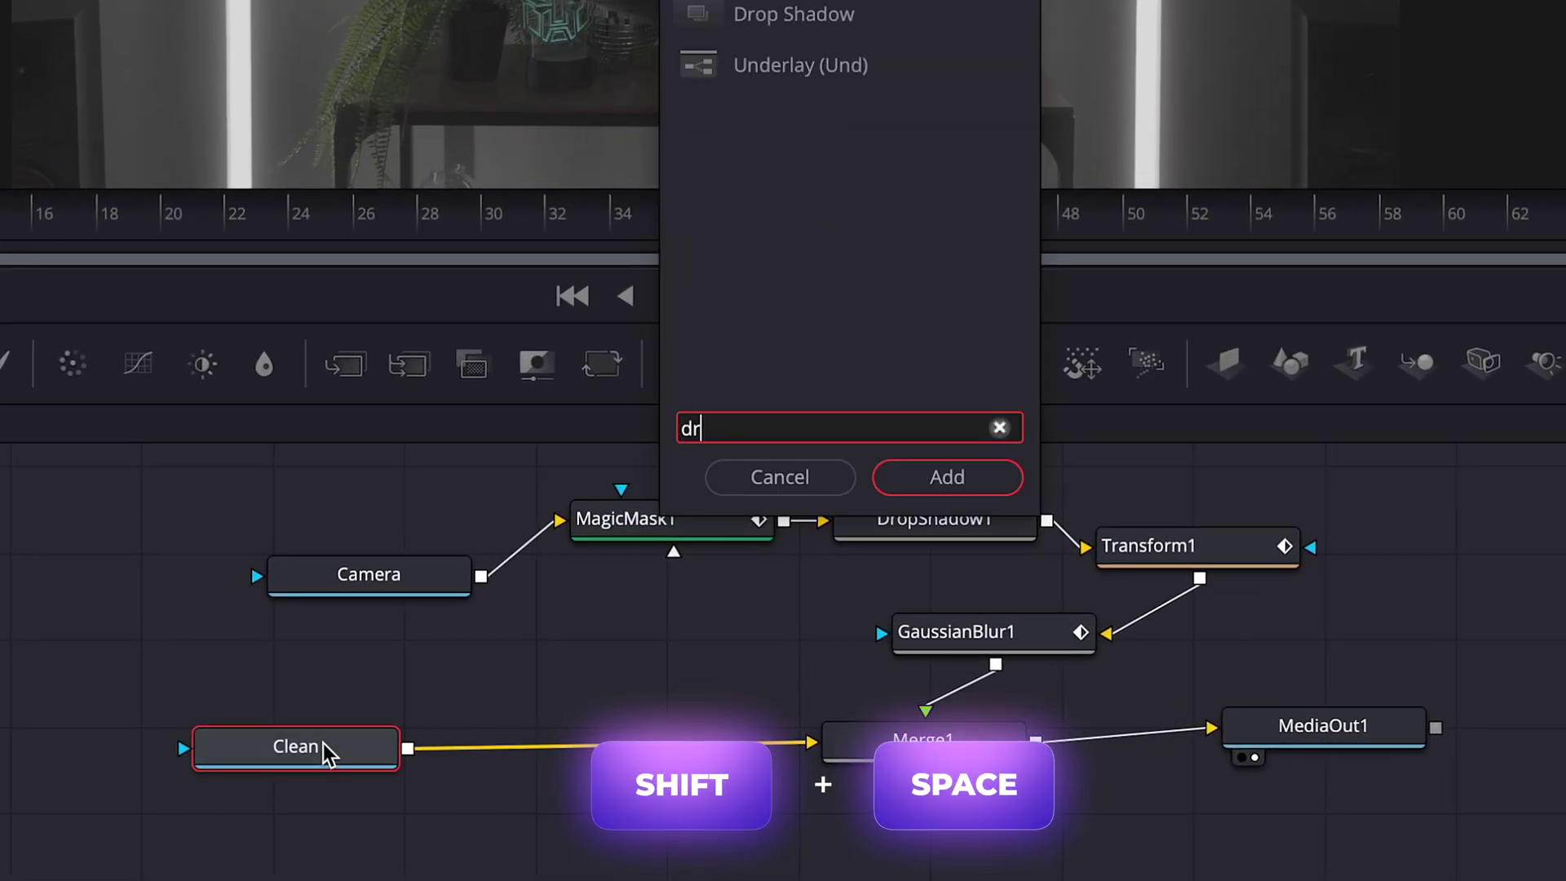
key("Return")
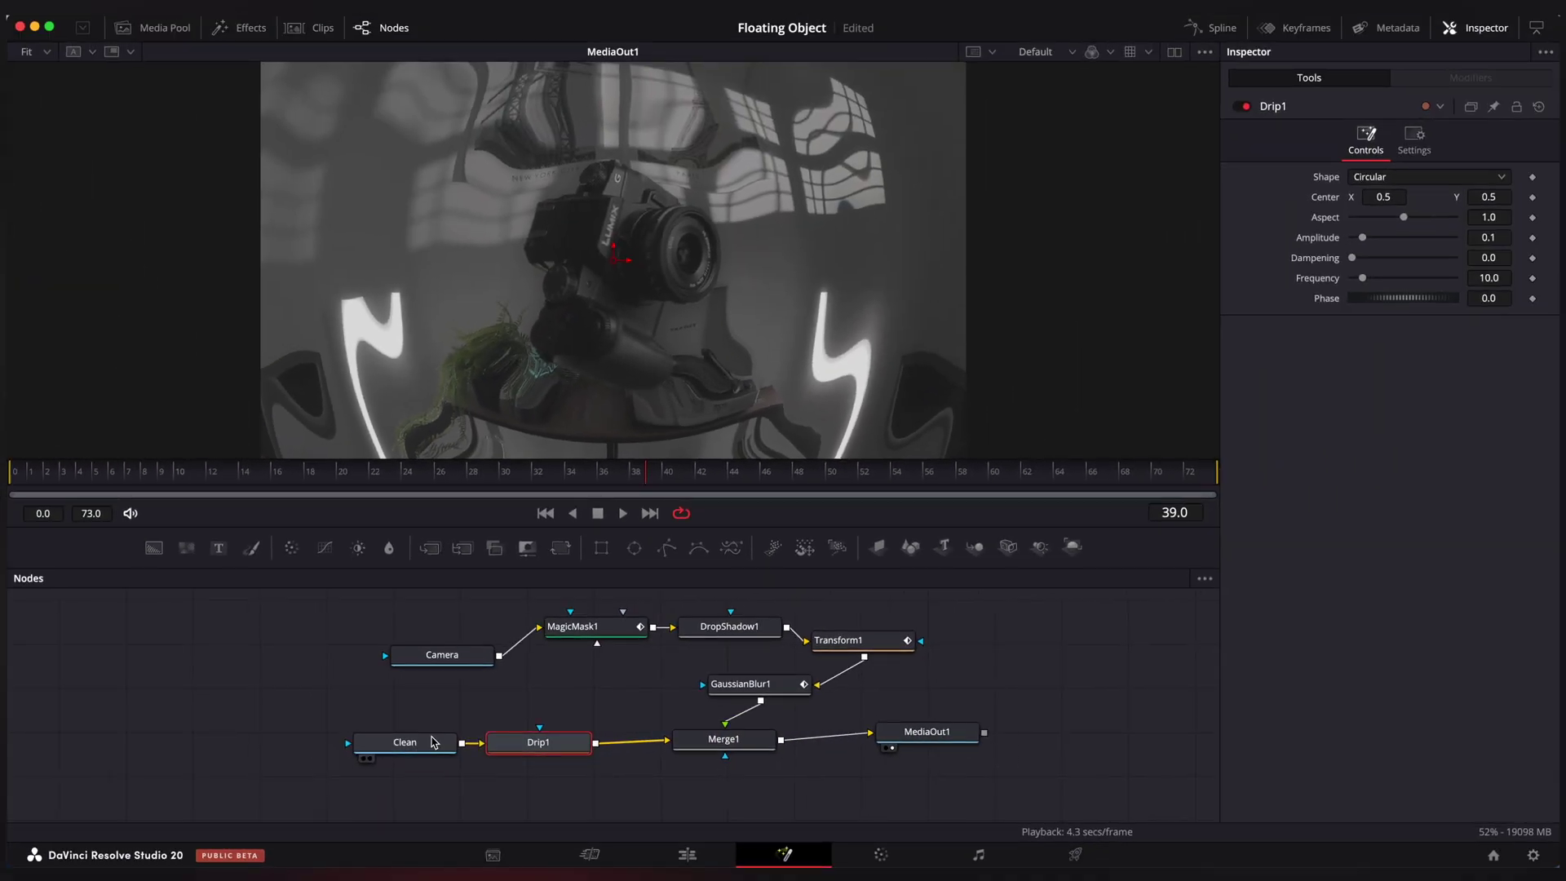
Keyframe Drip1's Phase at 0.0 and Dampening at 1 on frame 0, and Dampening at 0.0 on frame 22
left_click(23, 476)
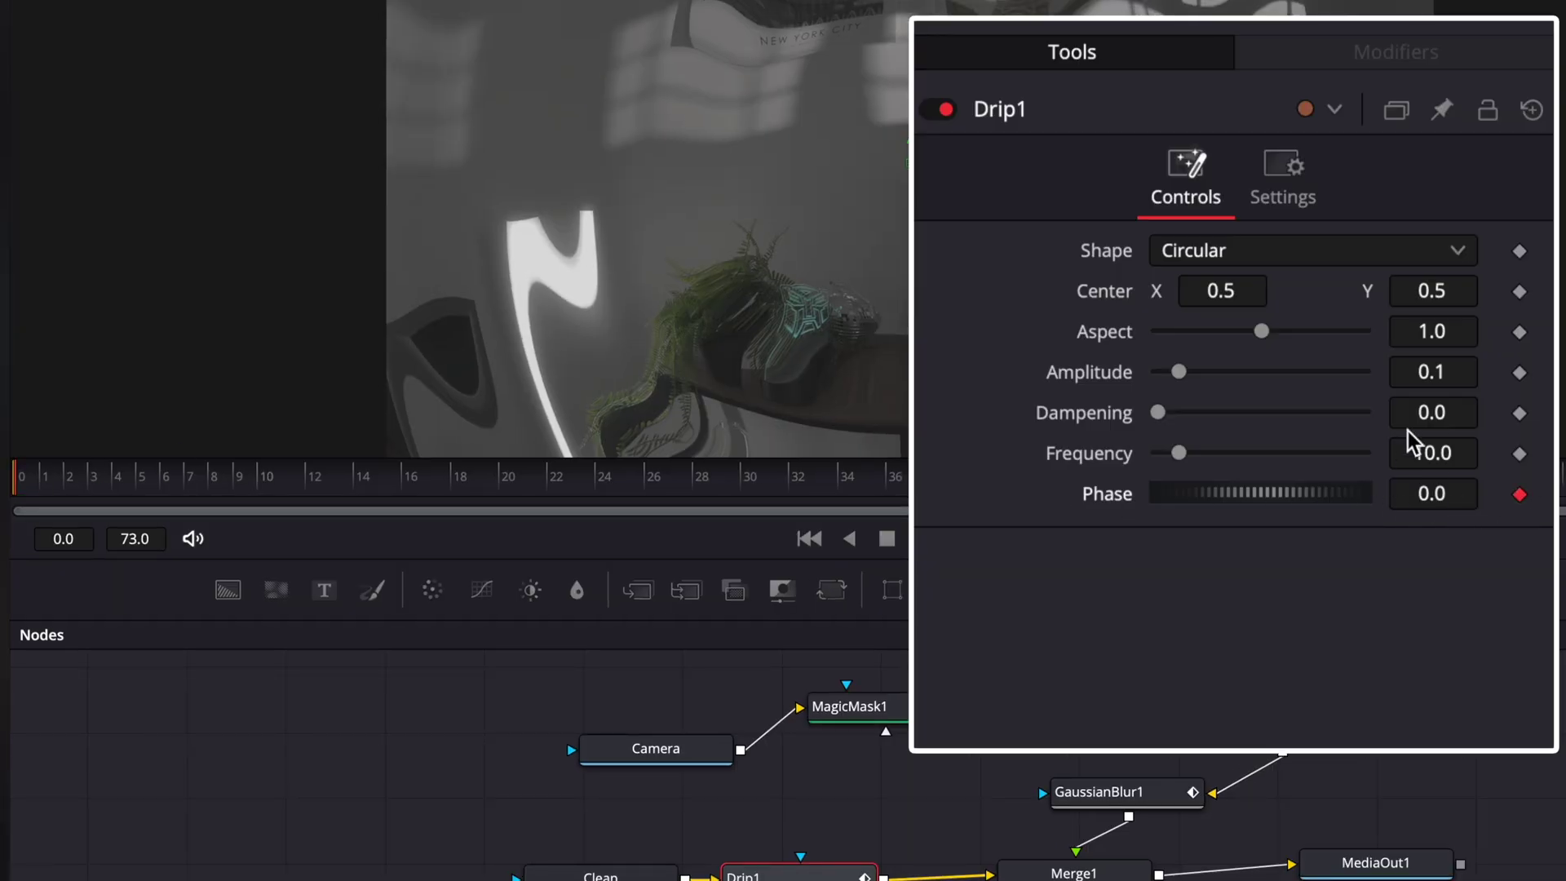
left_click(1433, 420)
type("1")
key("Tab")
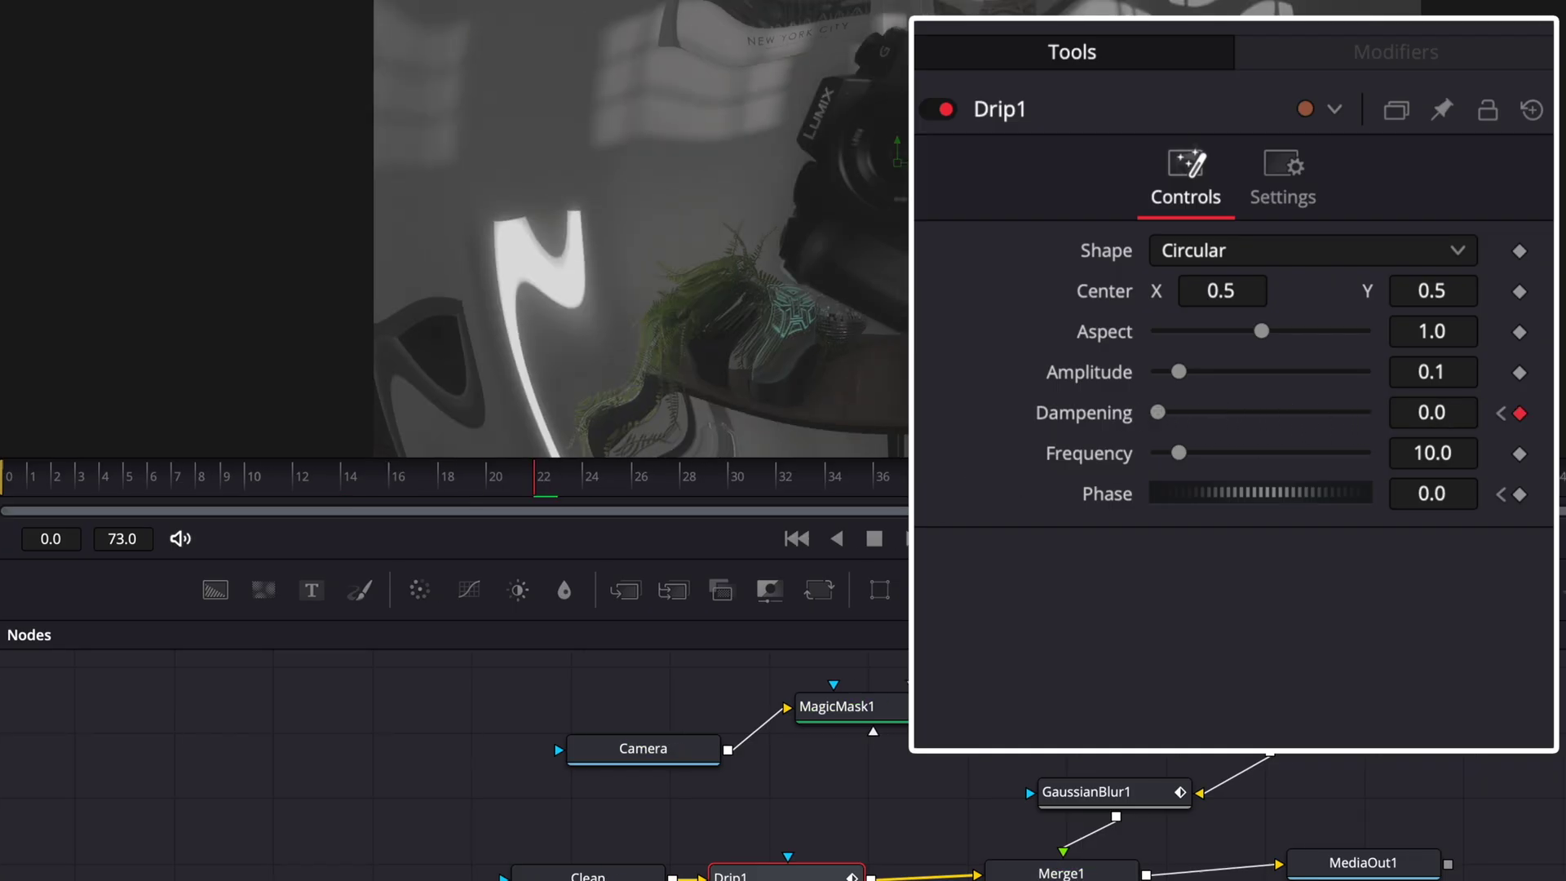
On frame 73, keyframe Drip1's Dampening at 0.3 and Phase at 0.312
left_click_drag(807, 478, 881, 480)
left_click(1433, 412)
type("0.3")
key("Return")
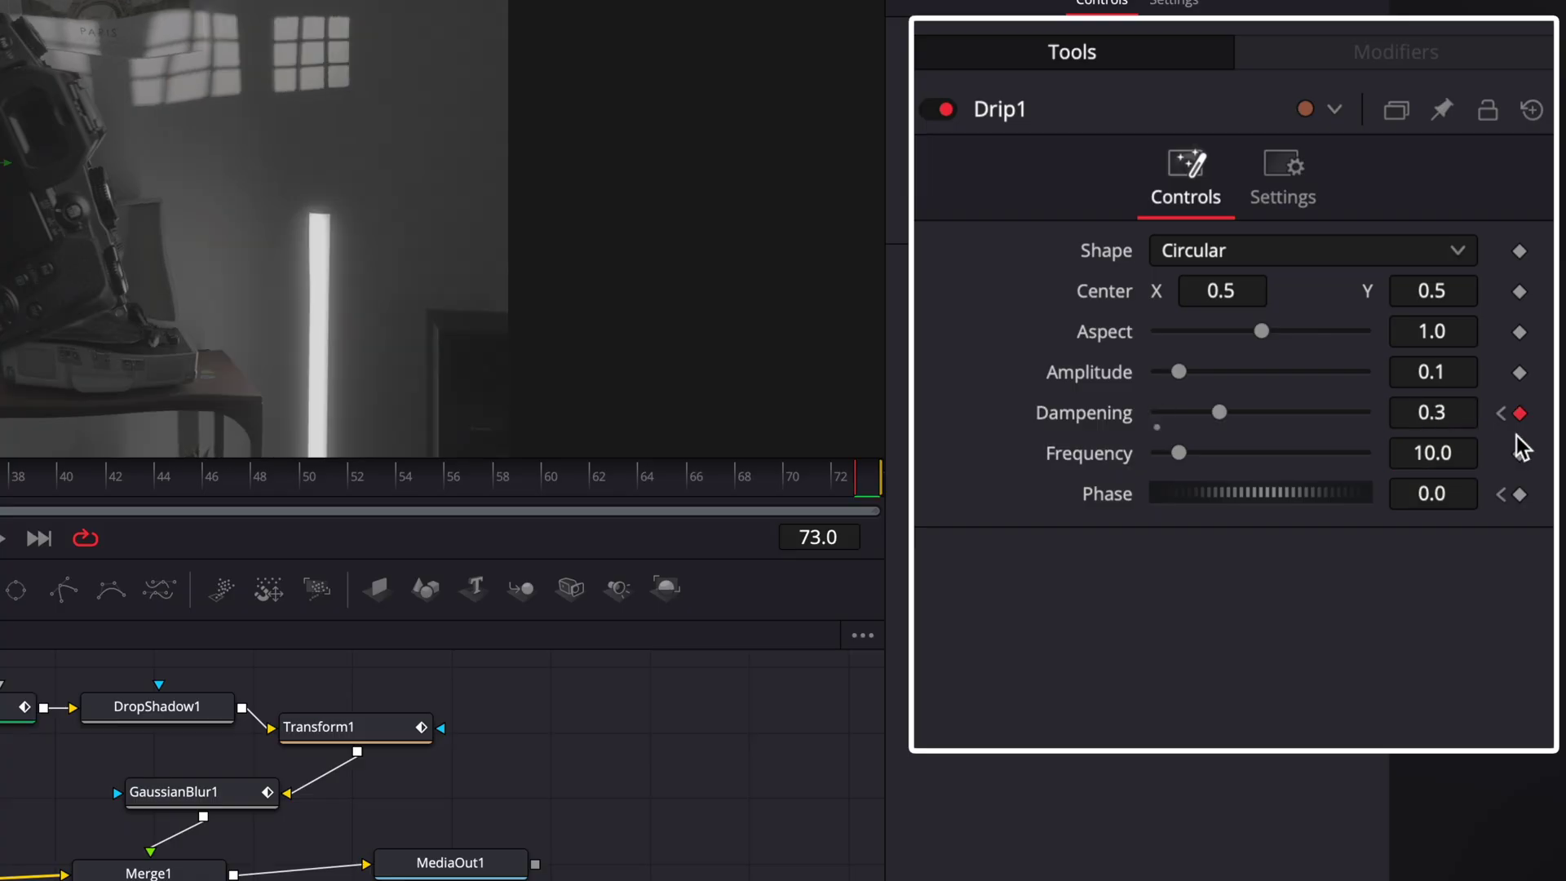
left_click_drag(1287, 492, 1358, 499)
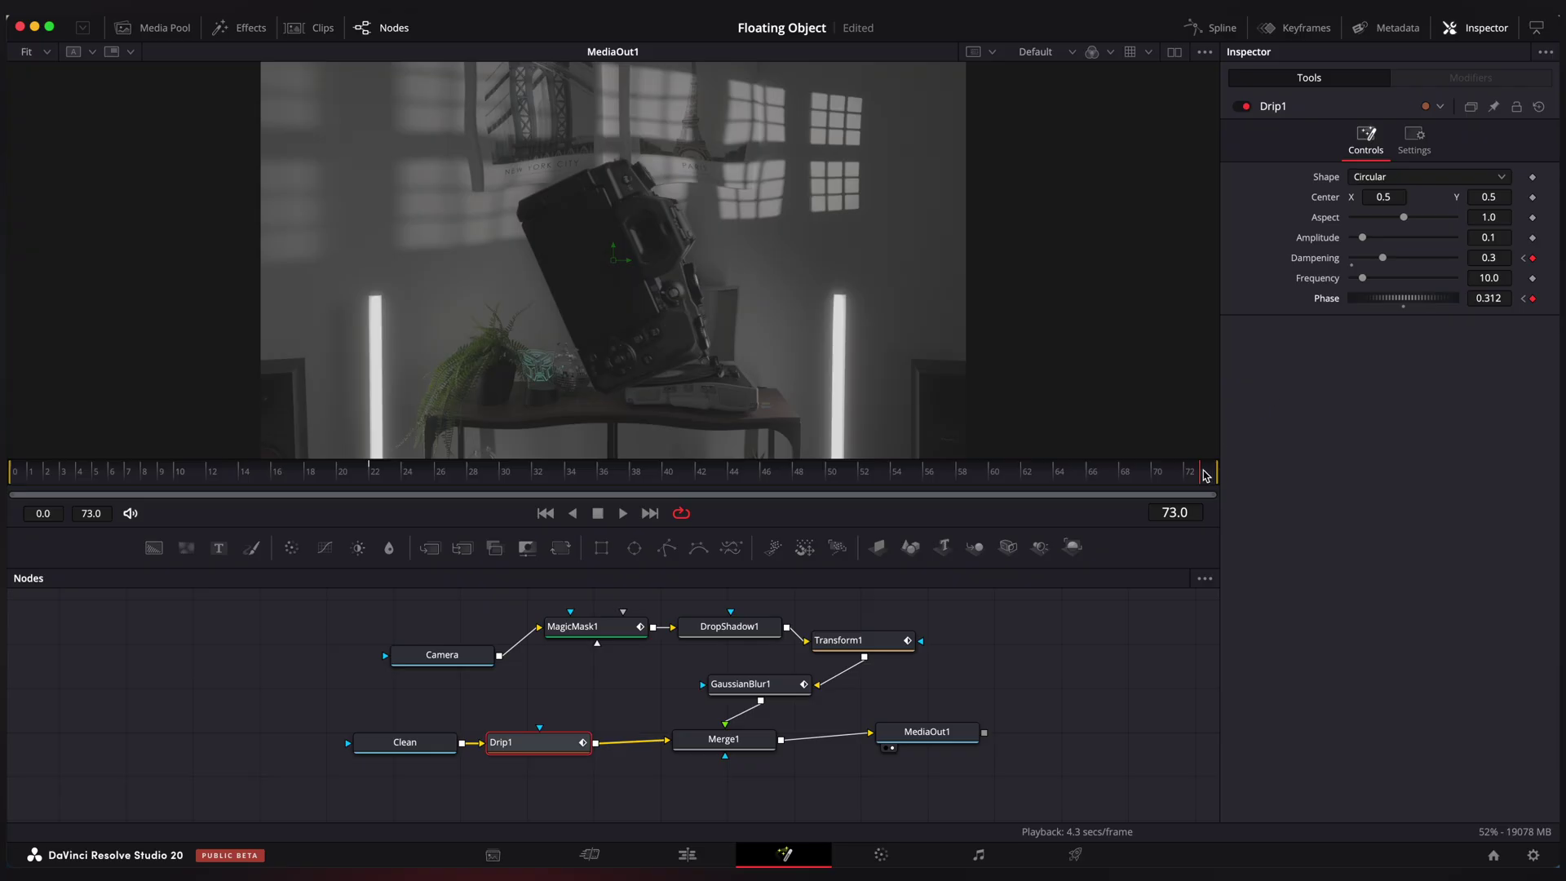
Show only Drip1's Dampening and Phase curves in the Spline editor and smooth all their keyframes
left_click_drag(522, 480, 375, 480)
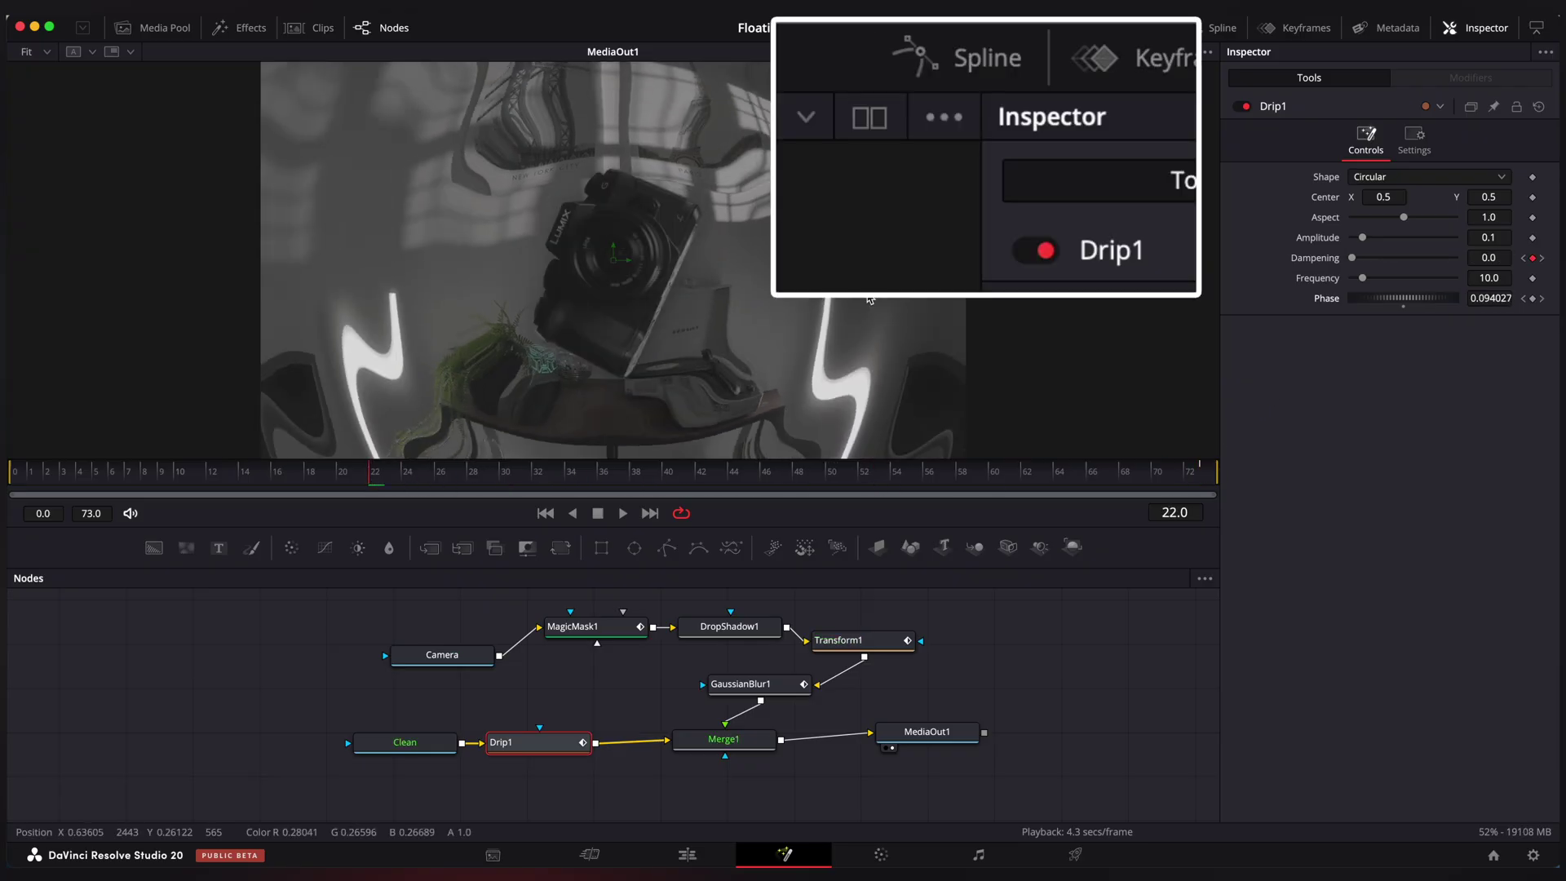
left_click(1232, 30)
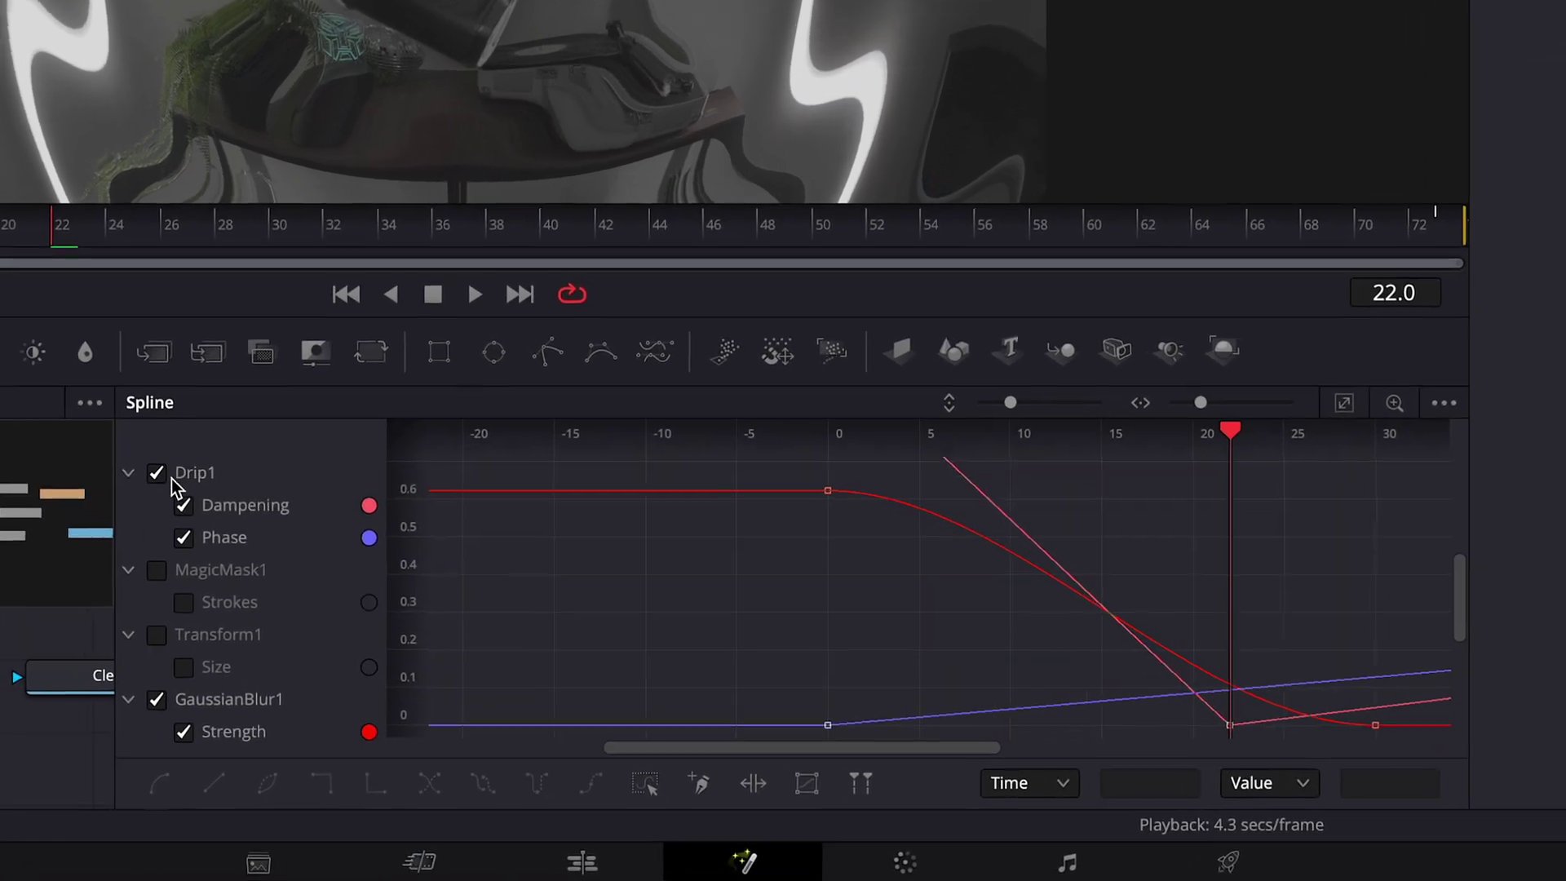
left_click(431, 620)
left_click_drag(1320, 501, 865, 690)
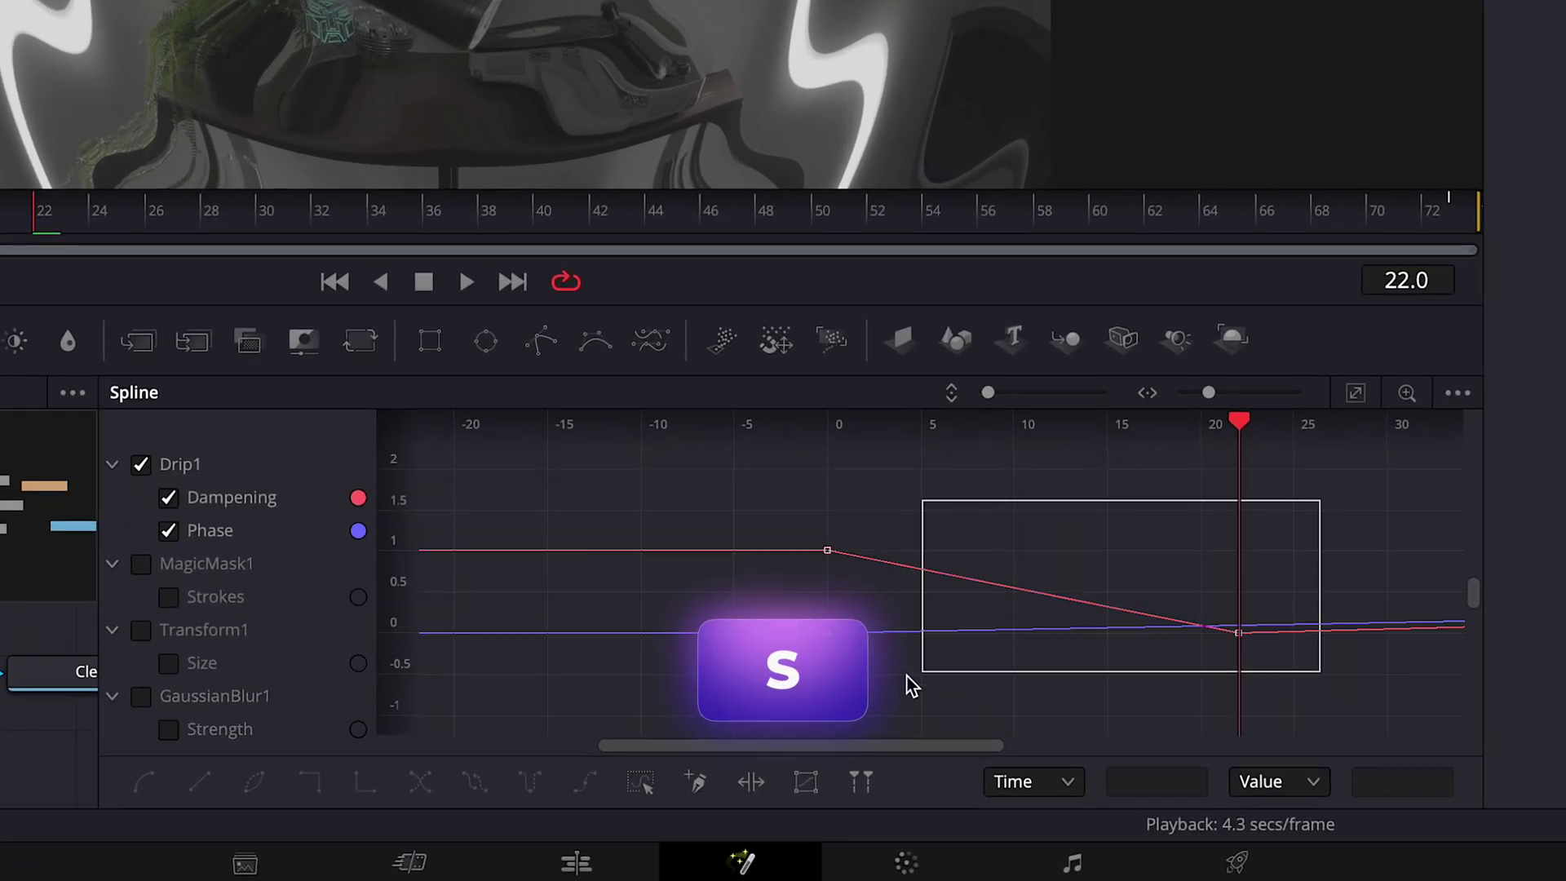
scroll(1281, 534, "right", 10)
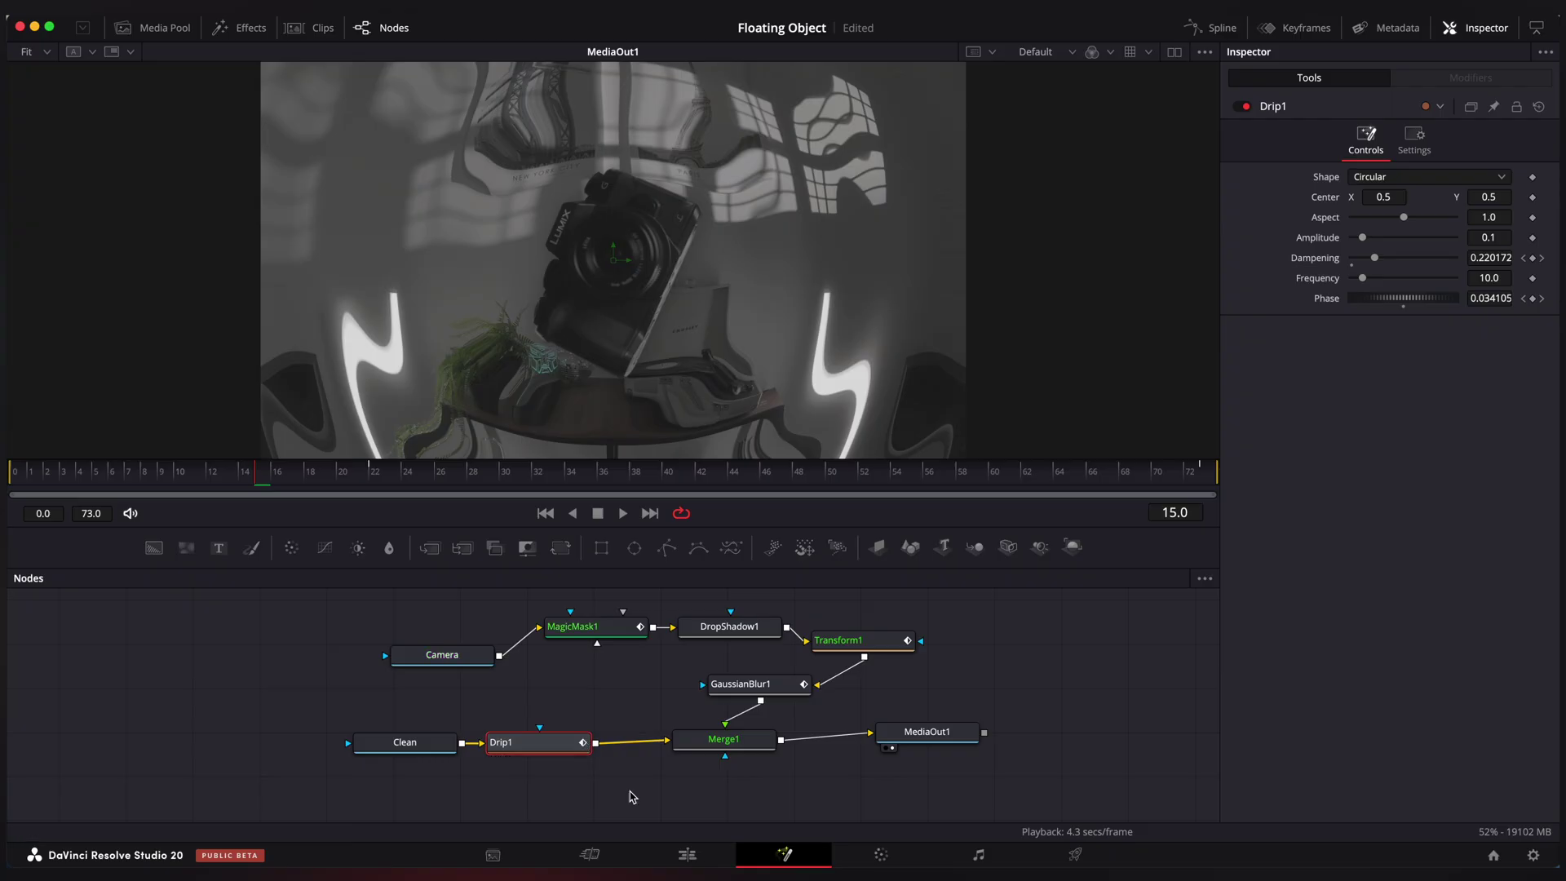
Play Fusion Clip 3 on the Edit page to check the ripple, and return to the Fusion page
left_click(576, 862)
key("space")
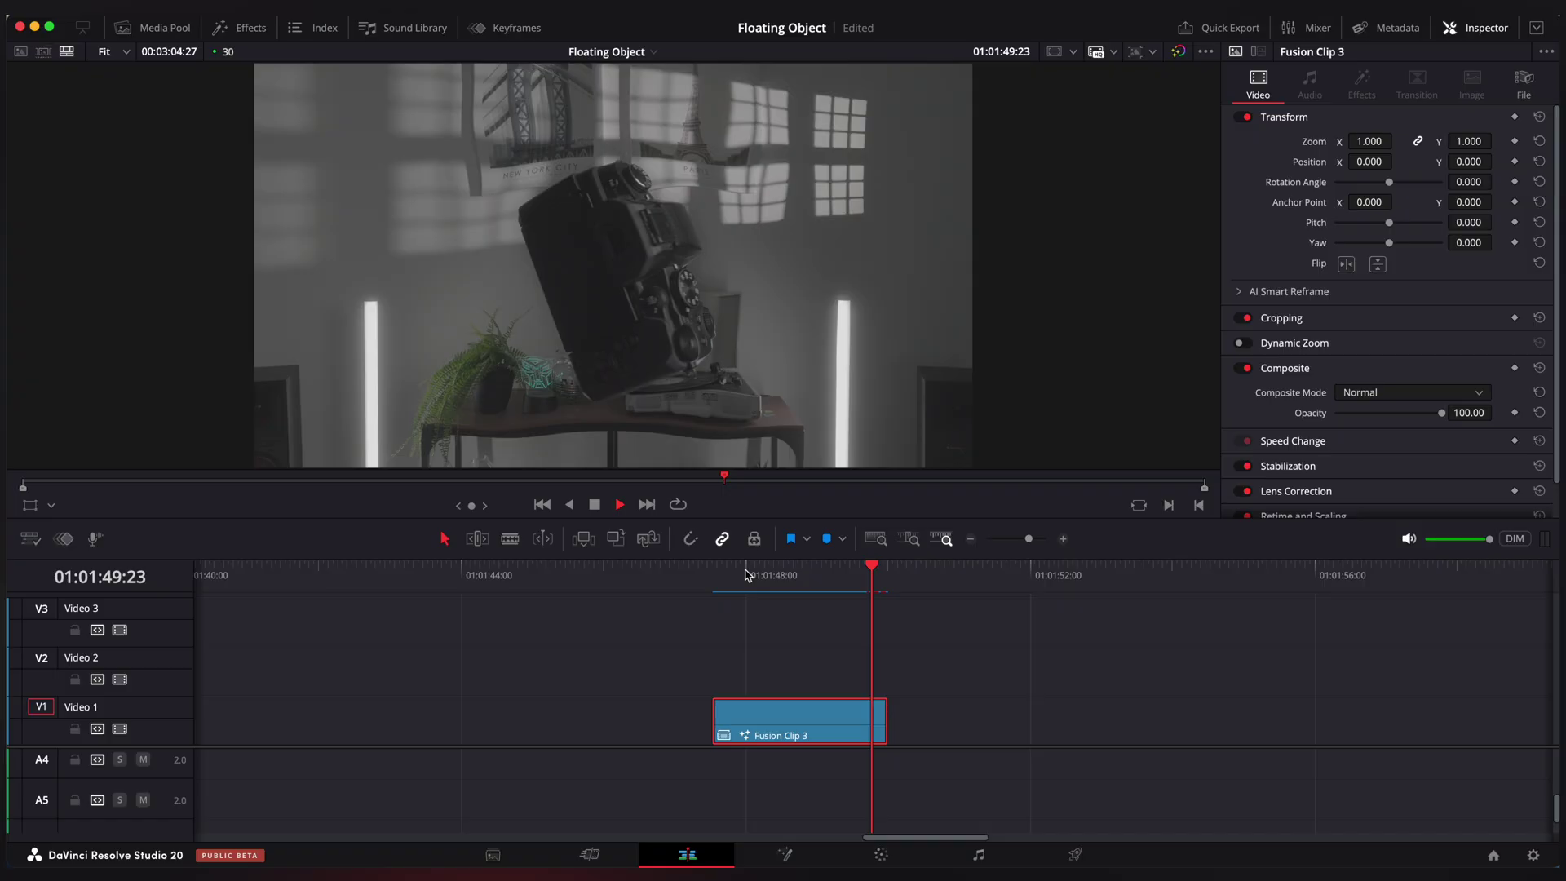
left_click(796, 855)
Move the Clean node away to make room and add a Lens Distortion node between Drip1 and Merge1
left_click_drag(429, 747, 386, 748)
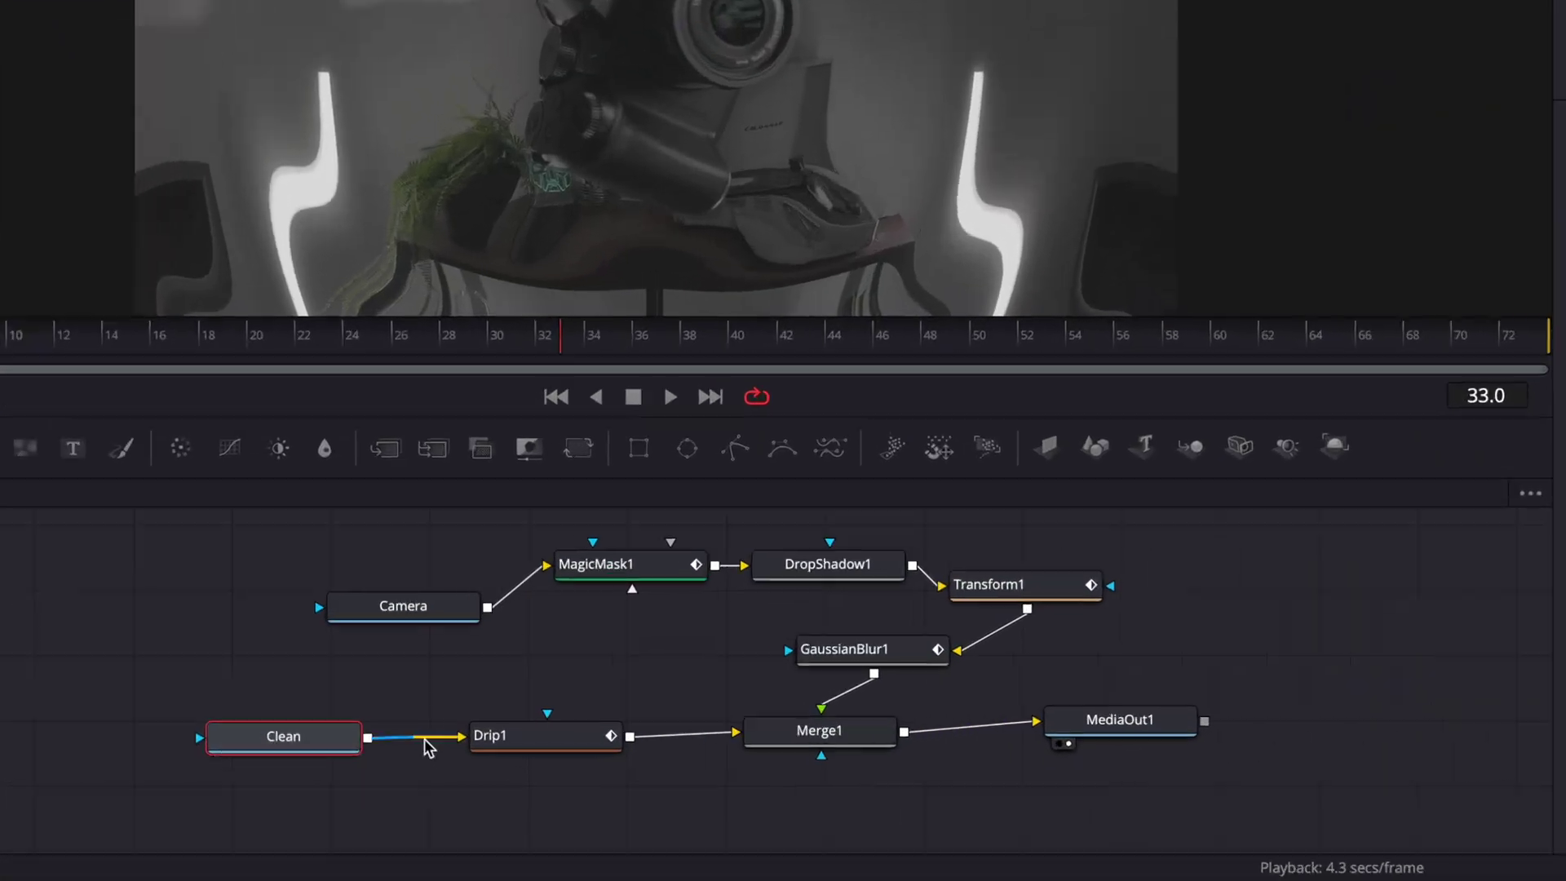
left_click(522, 743)
key("shift+space")
type("lens")
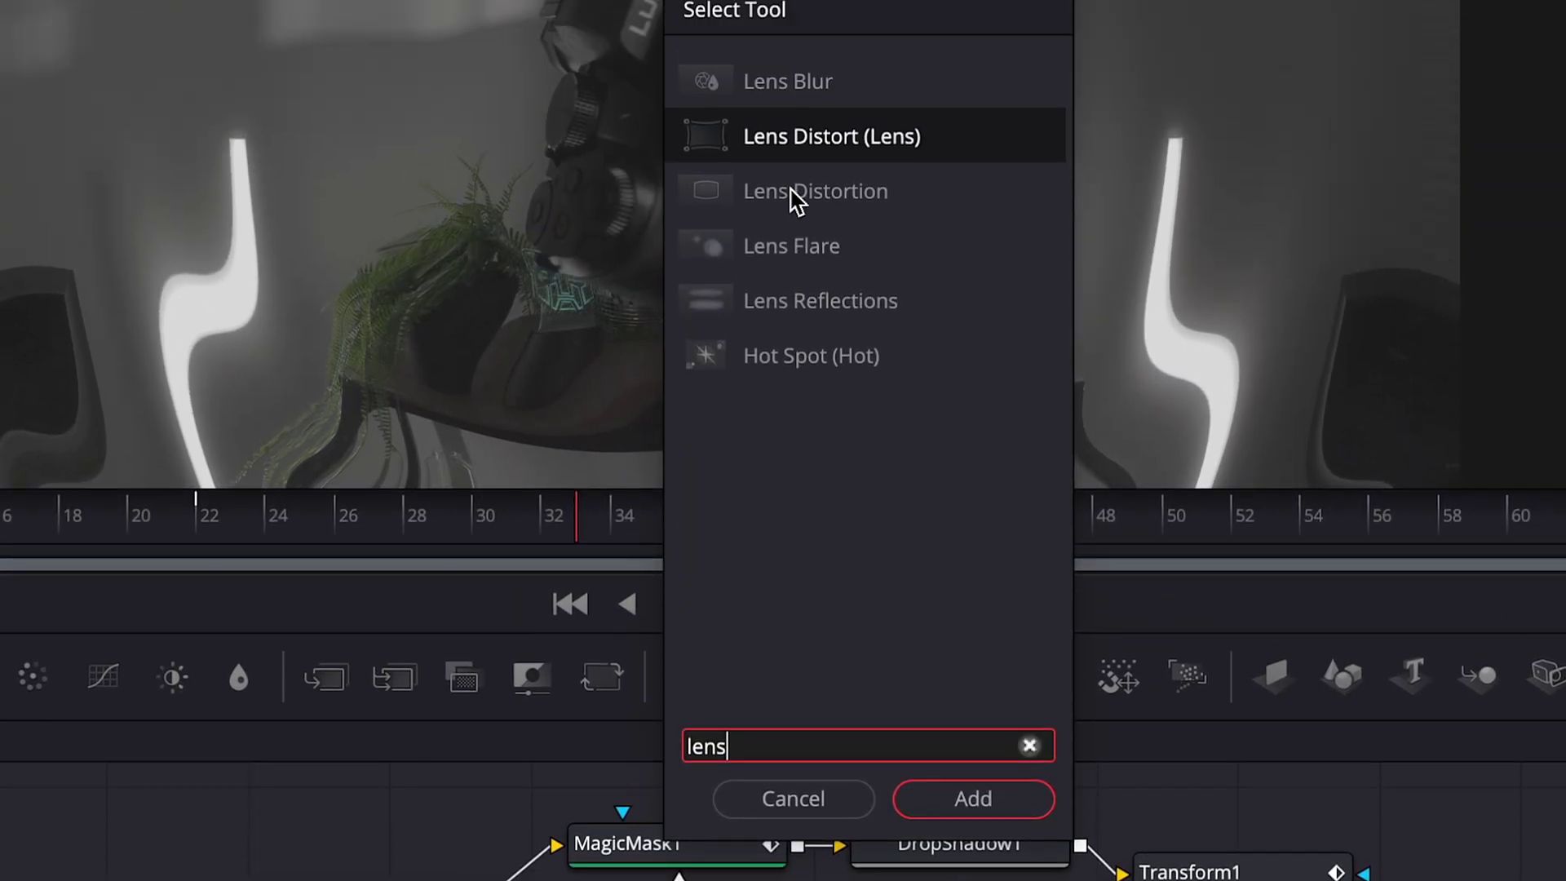
left_click(795, 194)
left_click(1003, 801)
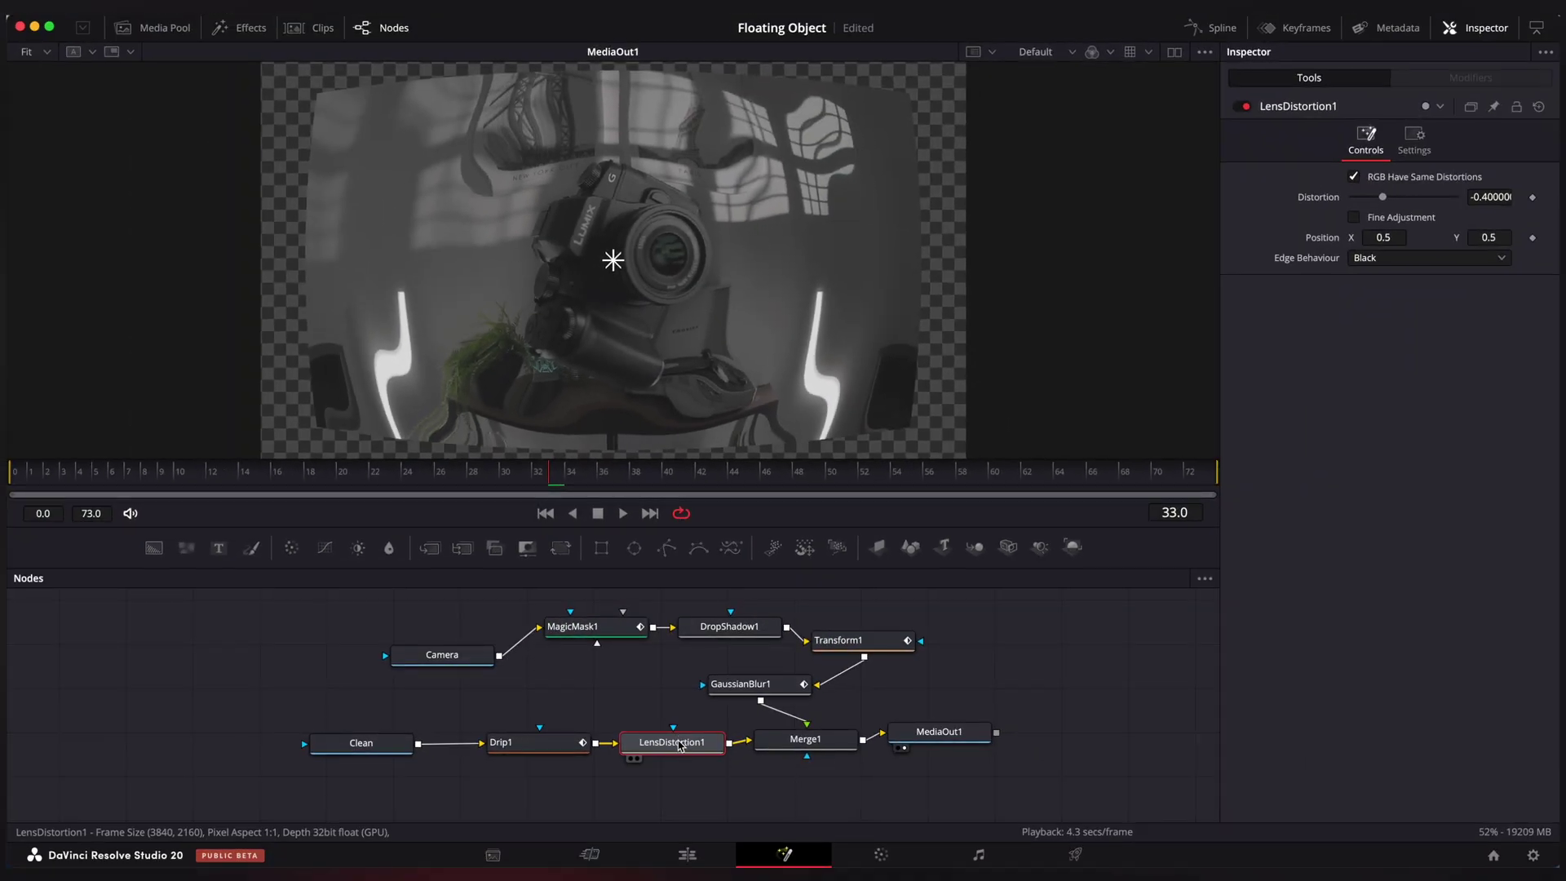
Keyframe LensDistortion1's Distortion at 0.0 on frame 0 and at 0.48 on frame 73
left_click(18, 477)
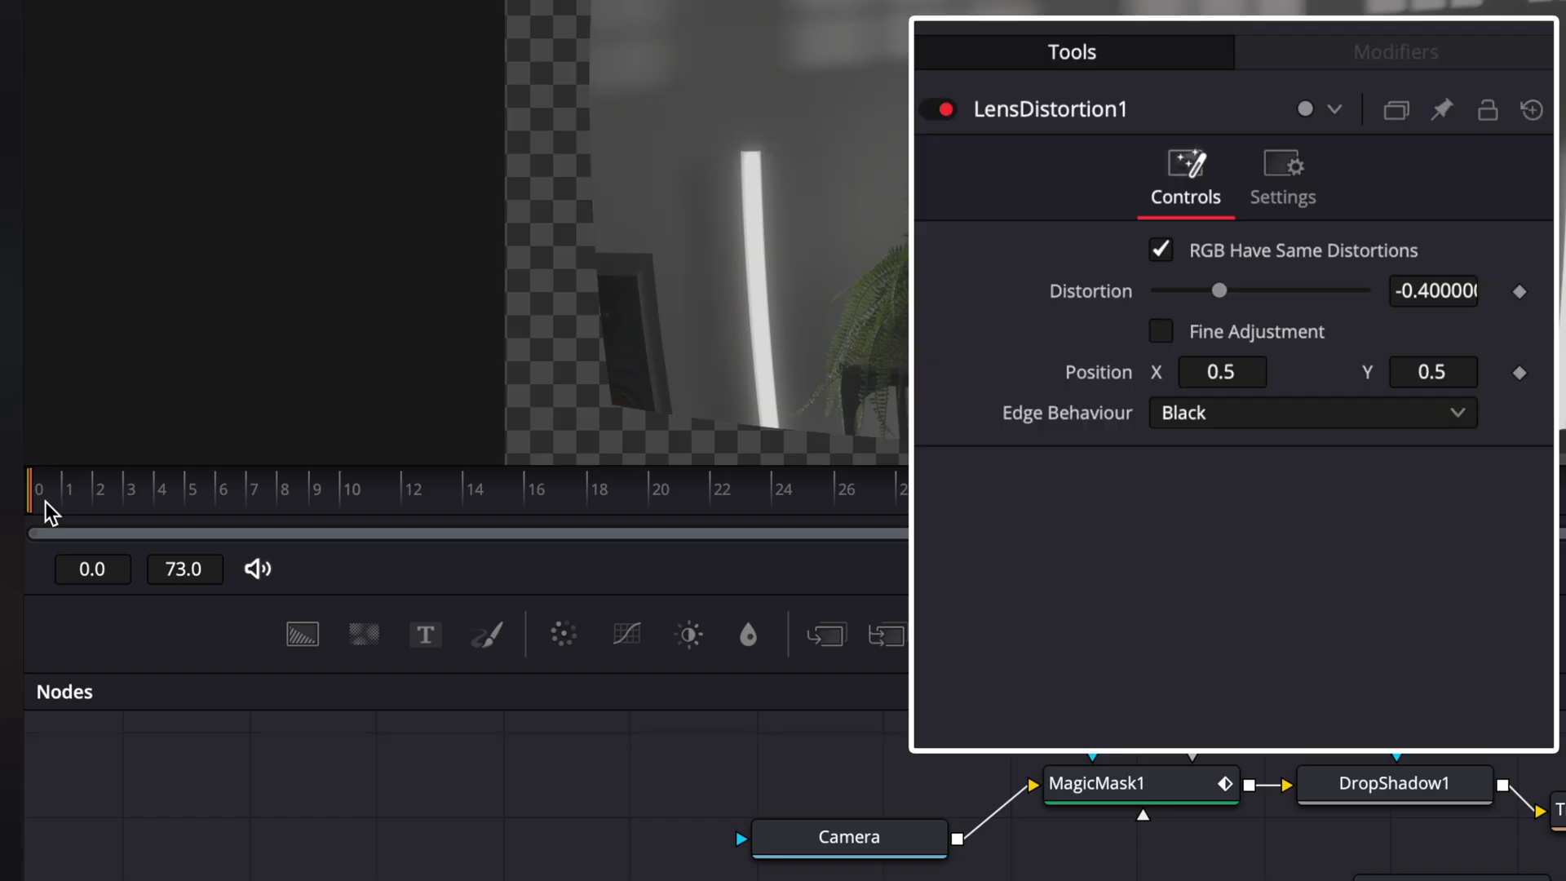
left_click_drag(1216, 292, 1269, 297)
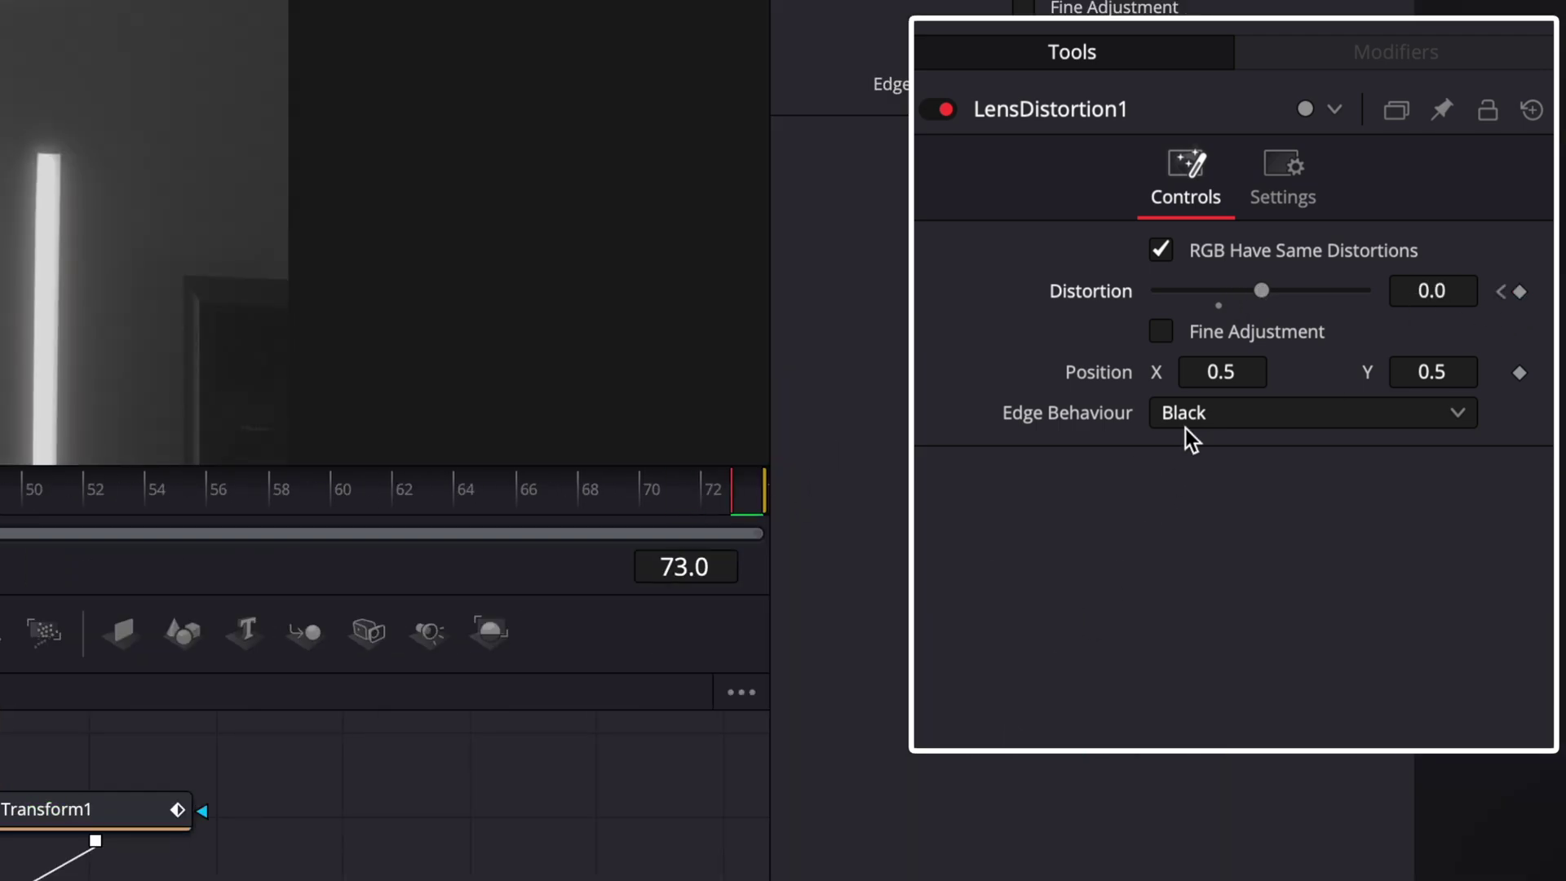
left_click_drag(1260, 292, 1298, 302)
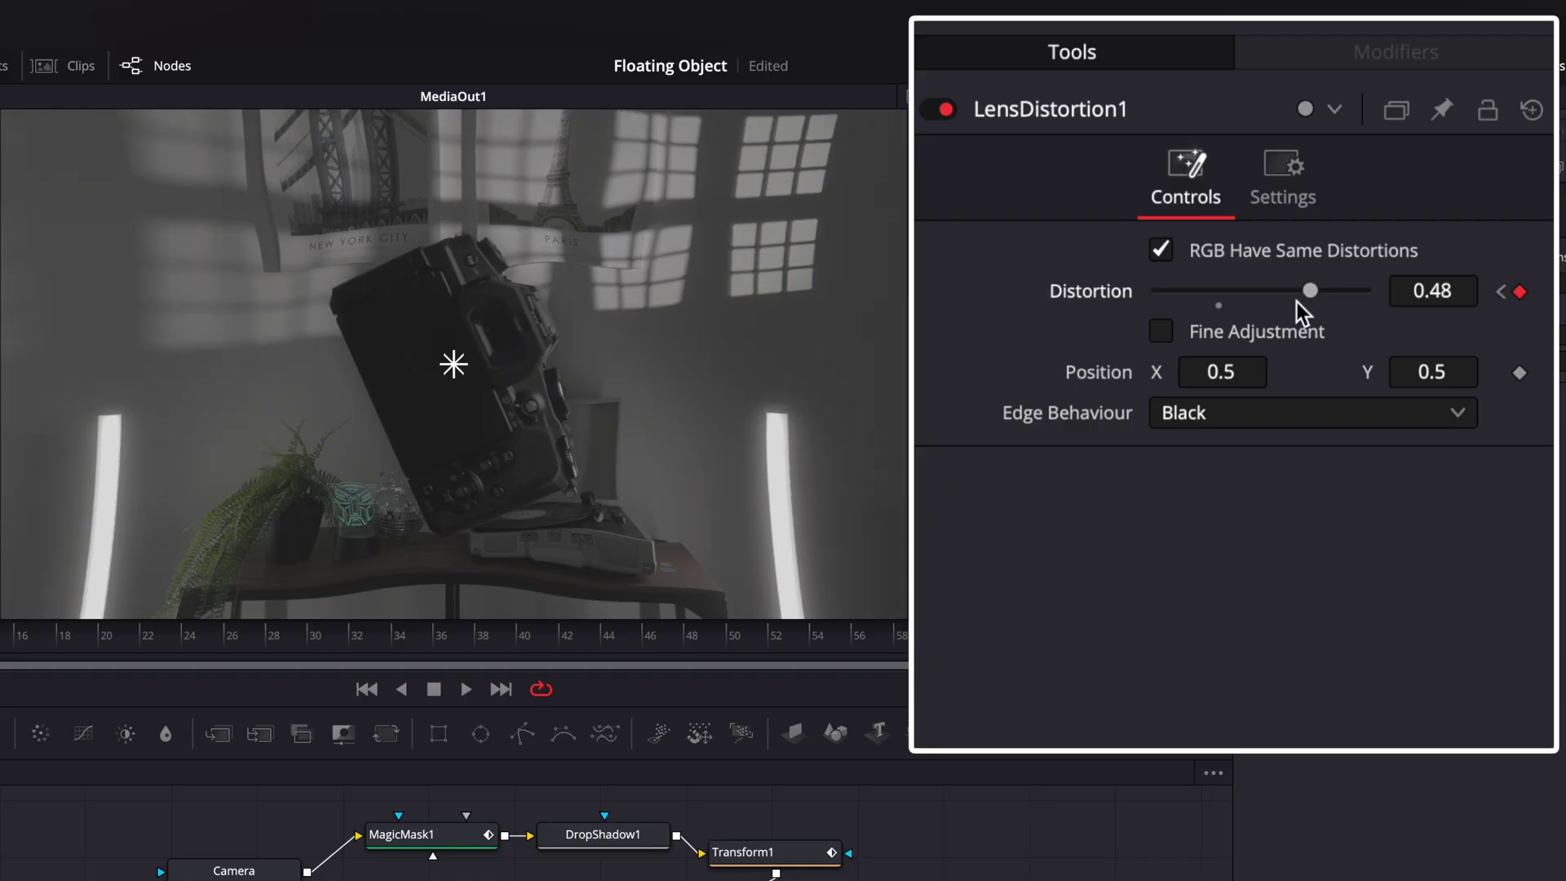
Fit the curves in the Spline editor and smooth LensDistortion1's Distortion keyframes
left_click_drag(798, 649, 241, 519)
left_click(1214, 28)
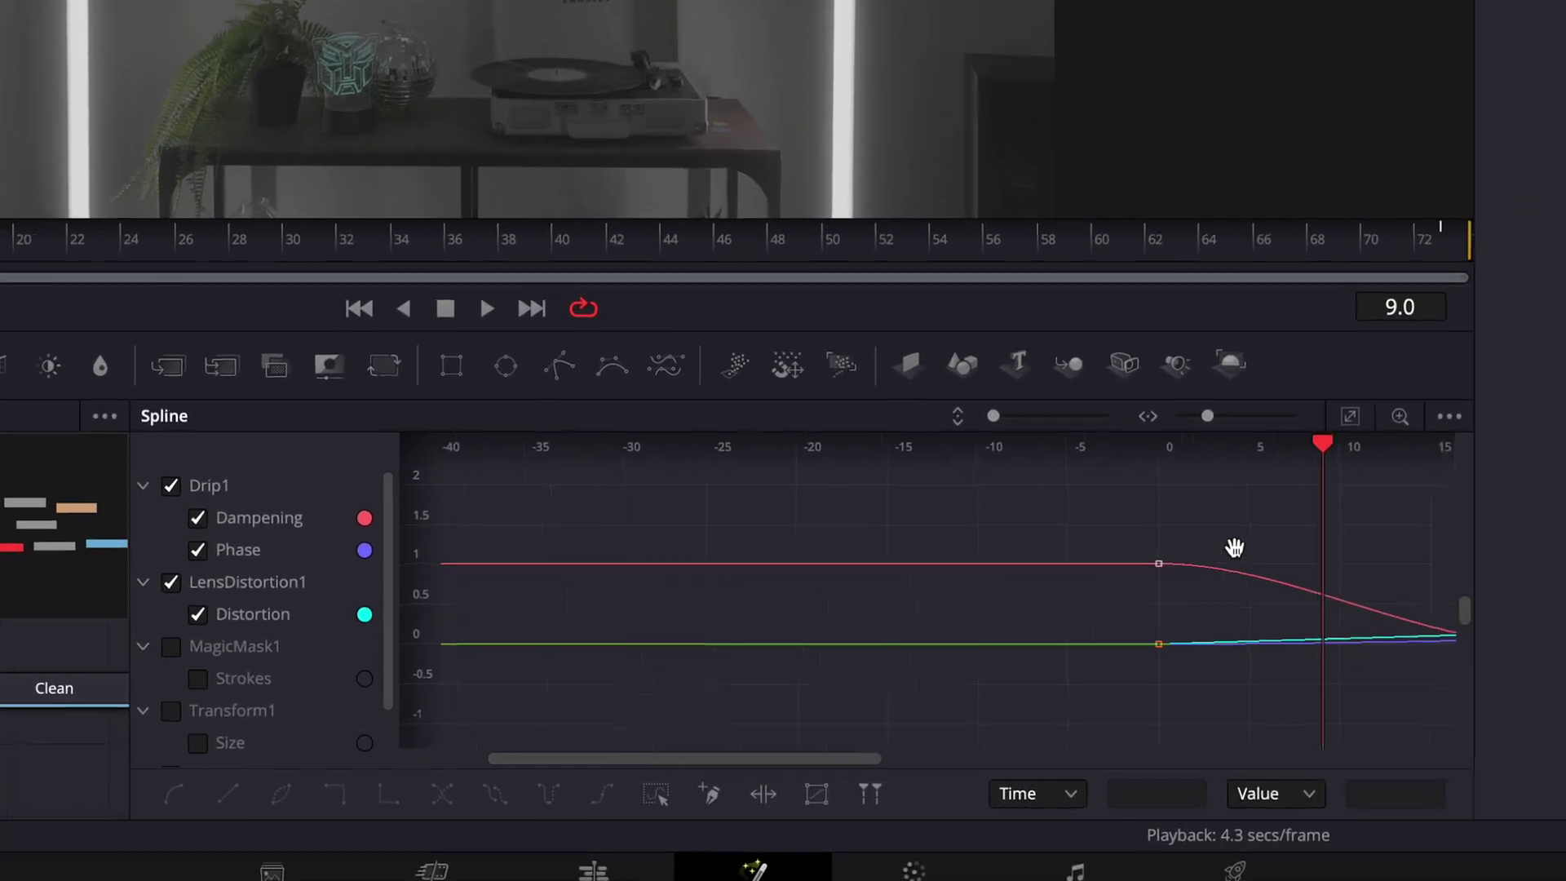
left_click(1351, 418)
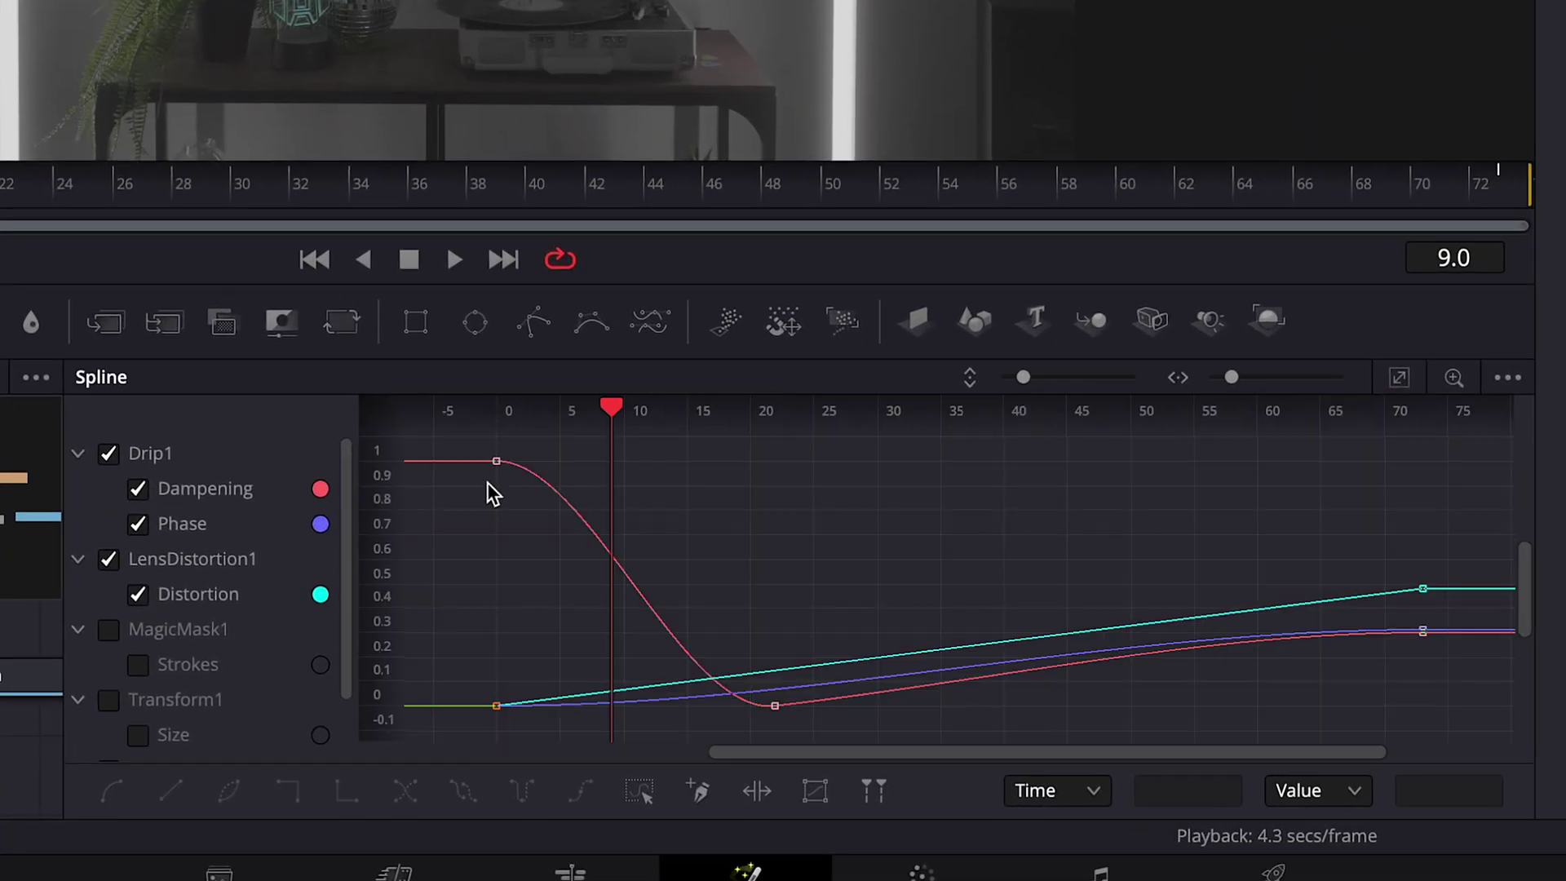
left_click(79, 455)
left_click_drag(1318, 563, 486, 728)
key("s")
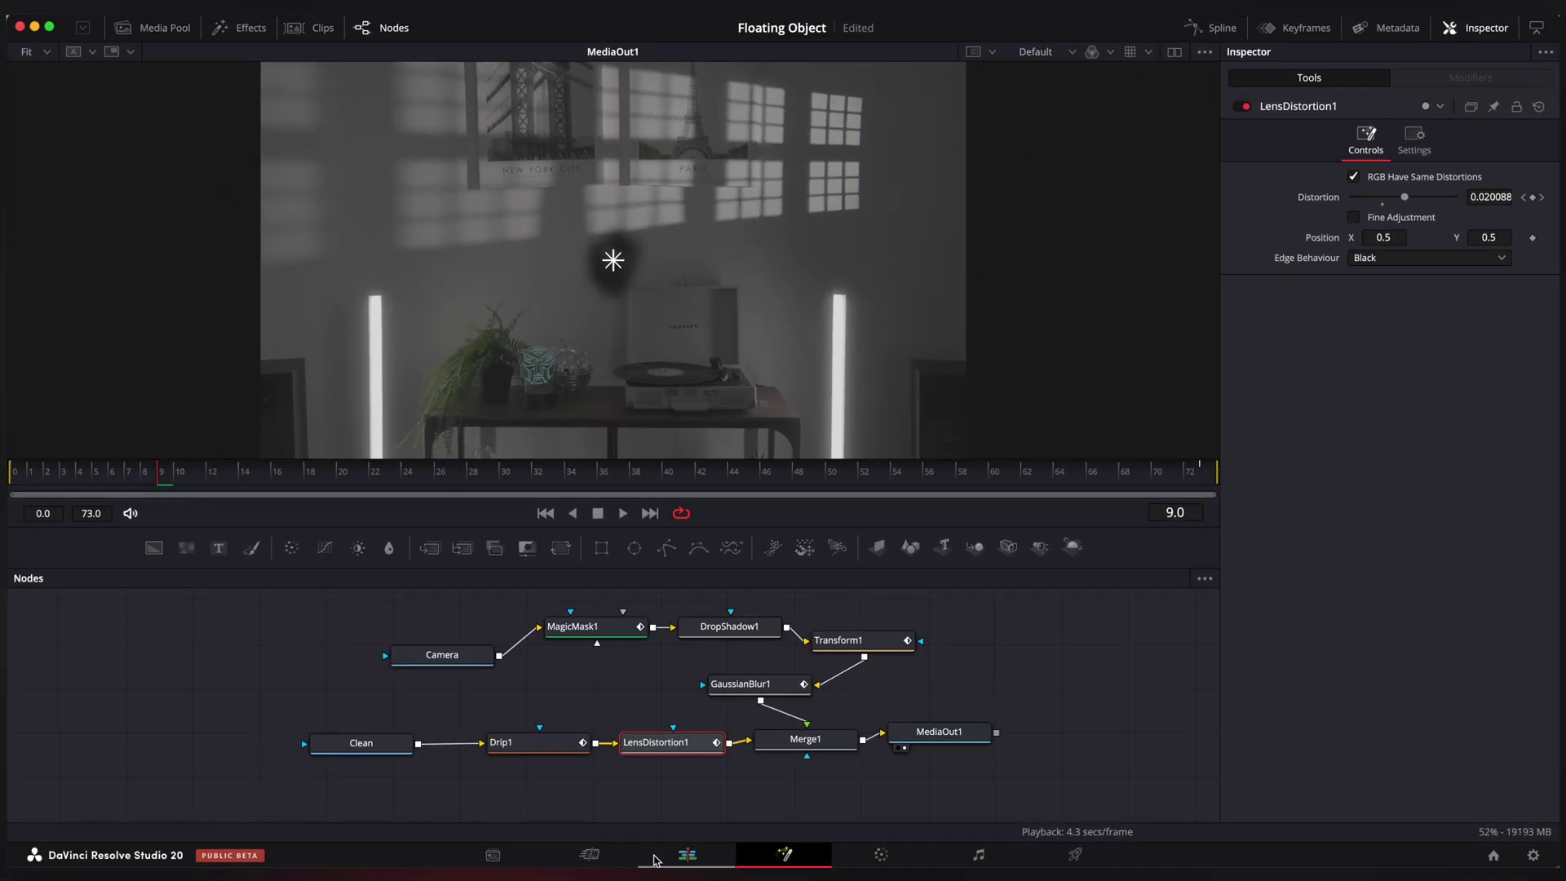
Switch to the Edit page and play Fusion Clip 3 from its start to check the lens distortion
left_click(687, 855)
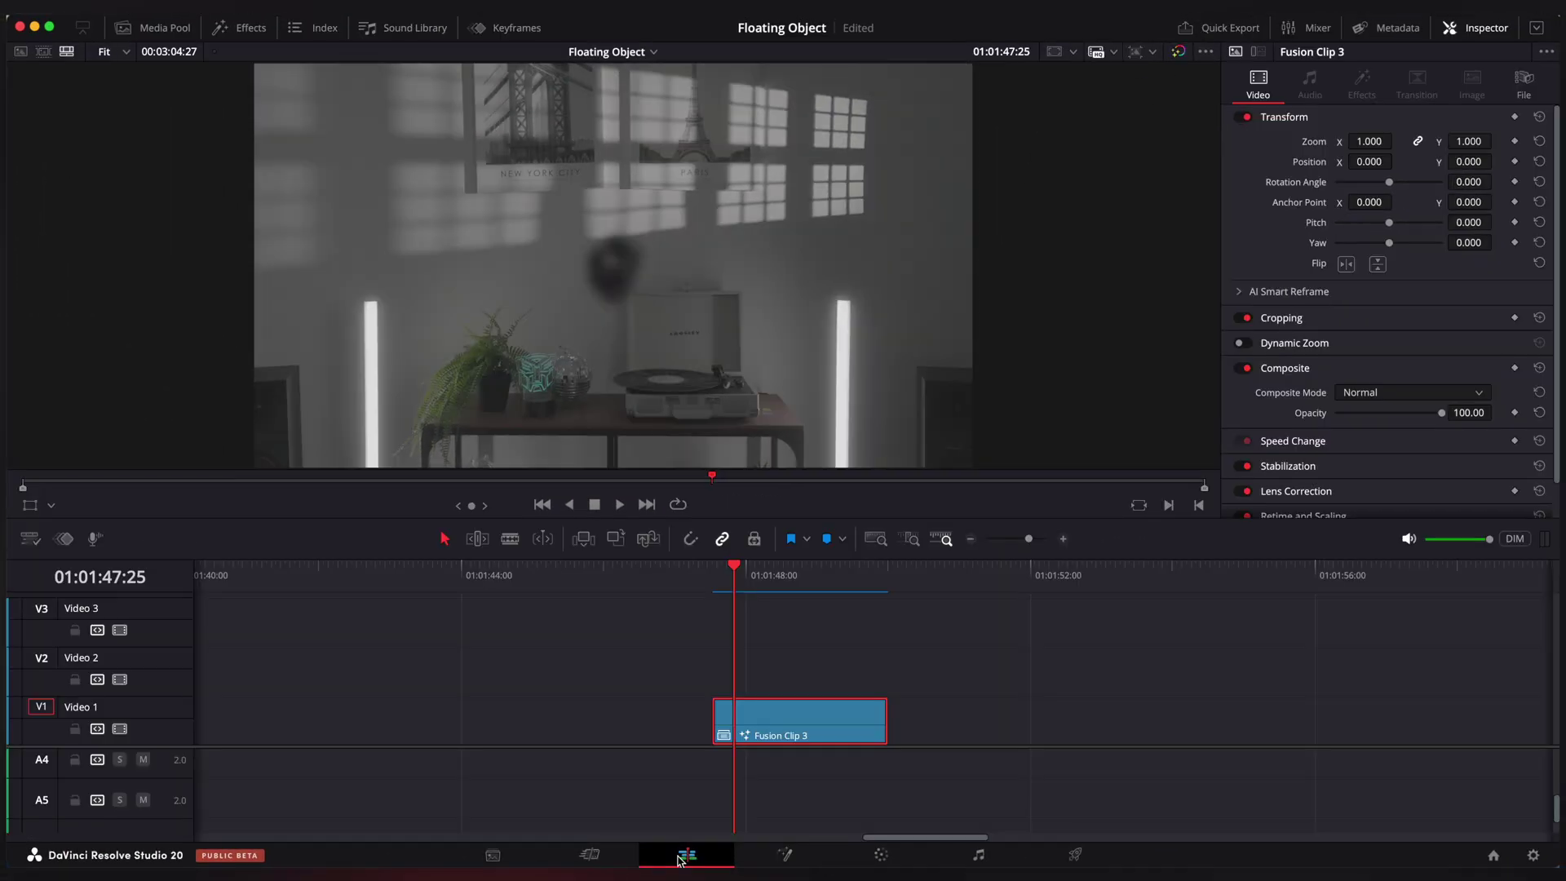
left_click(703, 596)
key("space")
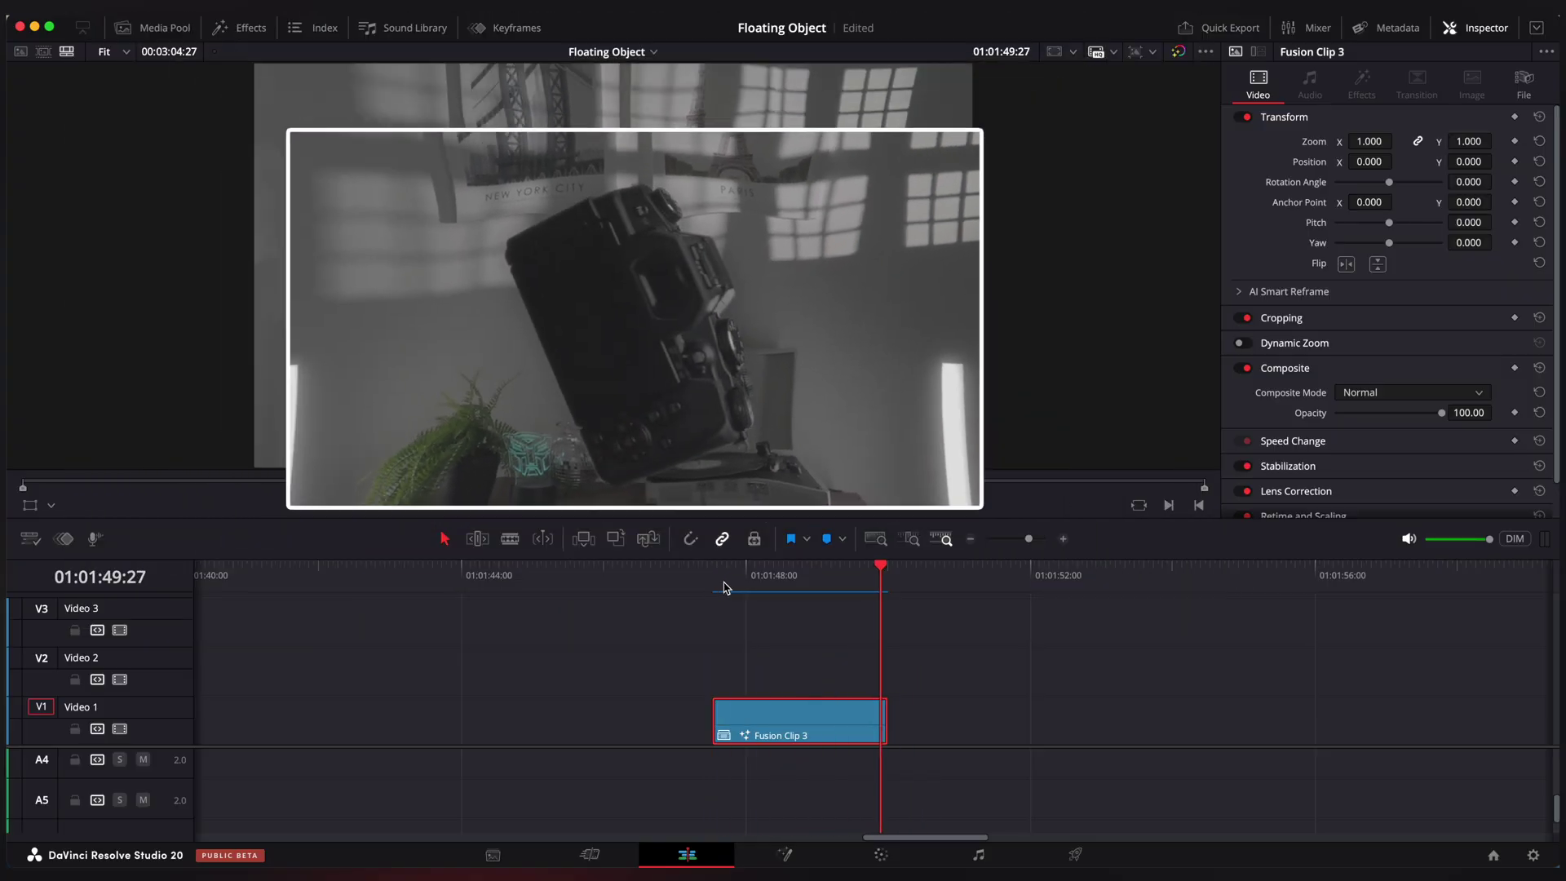
left_click_drag(767, 589, 775, 593)
Return to the Fusion page and add a Transform node between LensDistortion1 and Merge1
left_click(826, 862)
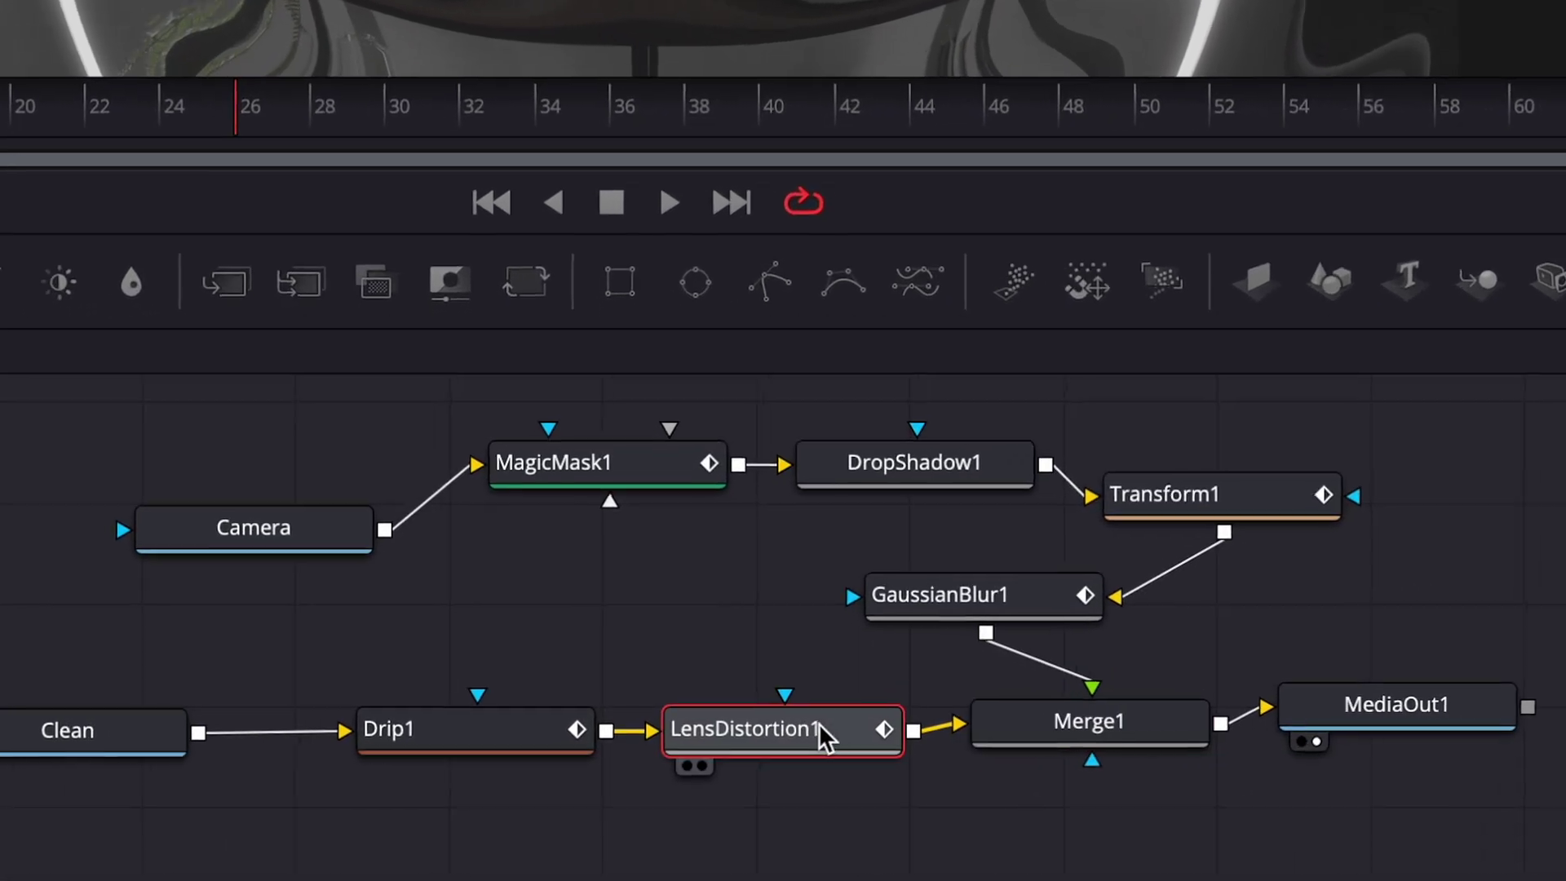
key("shift+space")
type("transf")
key("Return")
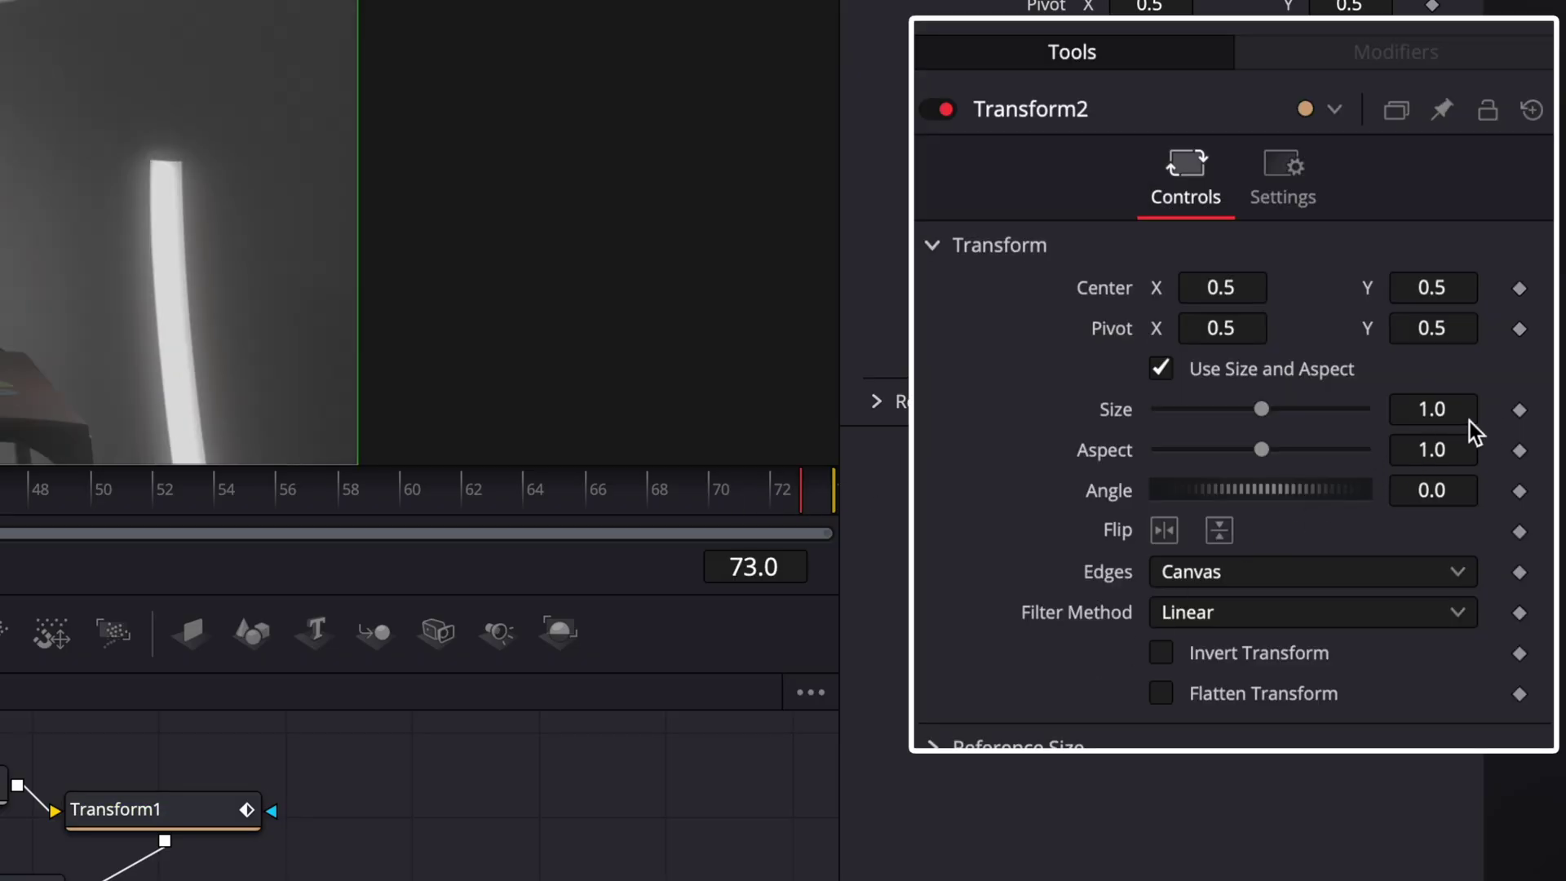
Keyframe Transform2's Size at 1.0 on frame 73 and at about 1.06 on frame 0, checking frames in between
left_click_drag(801, 490, 42, 499)
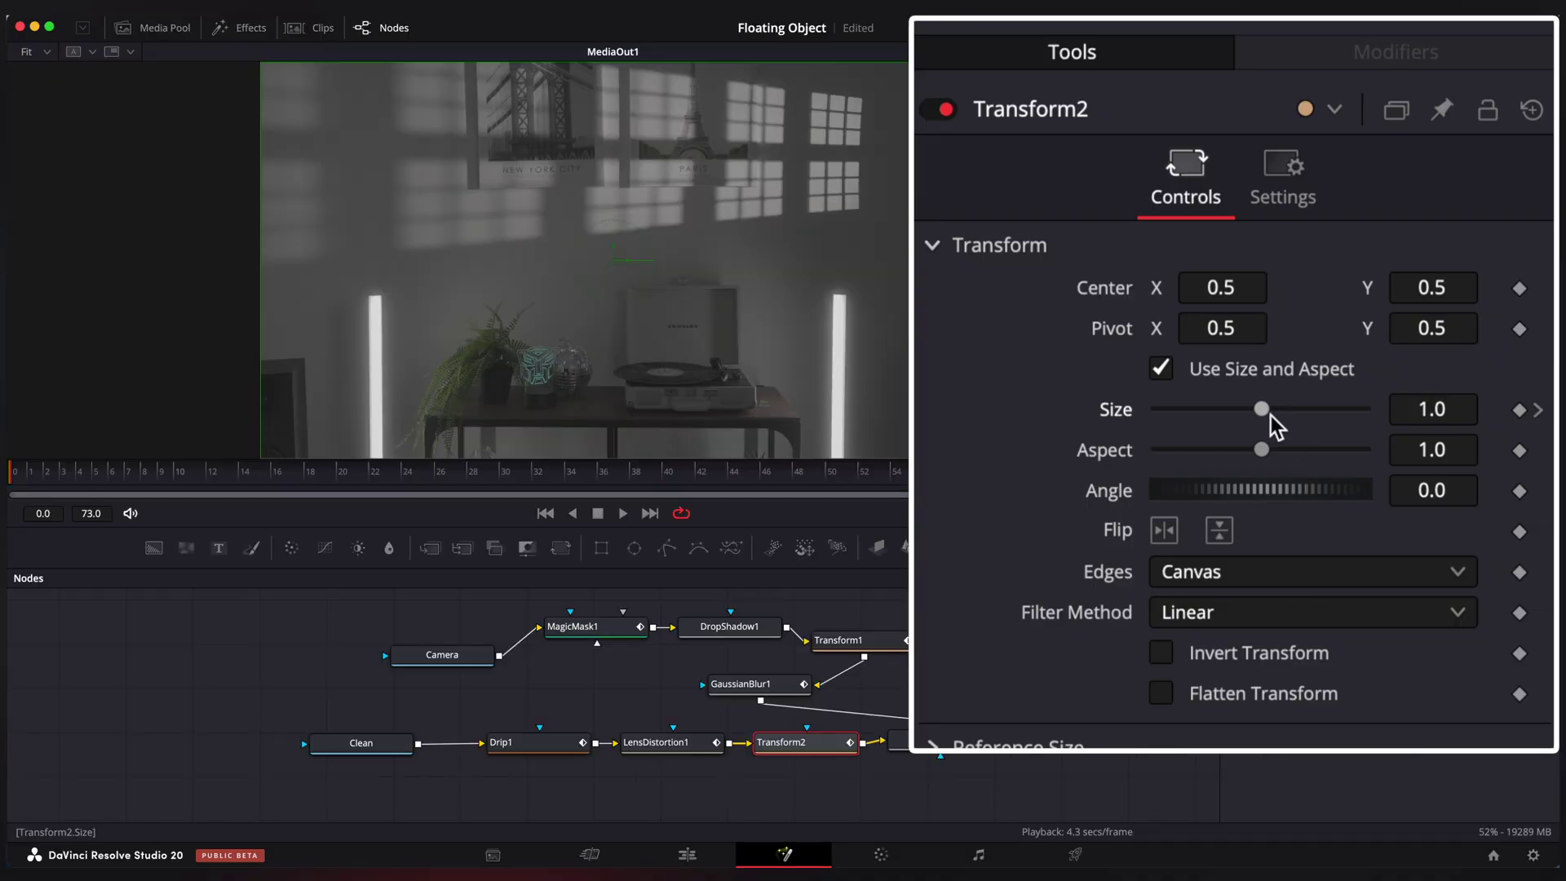
left_click_drag(1263, 410, 1270, 420)
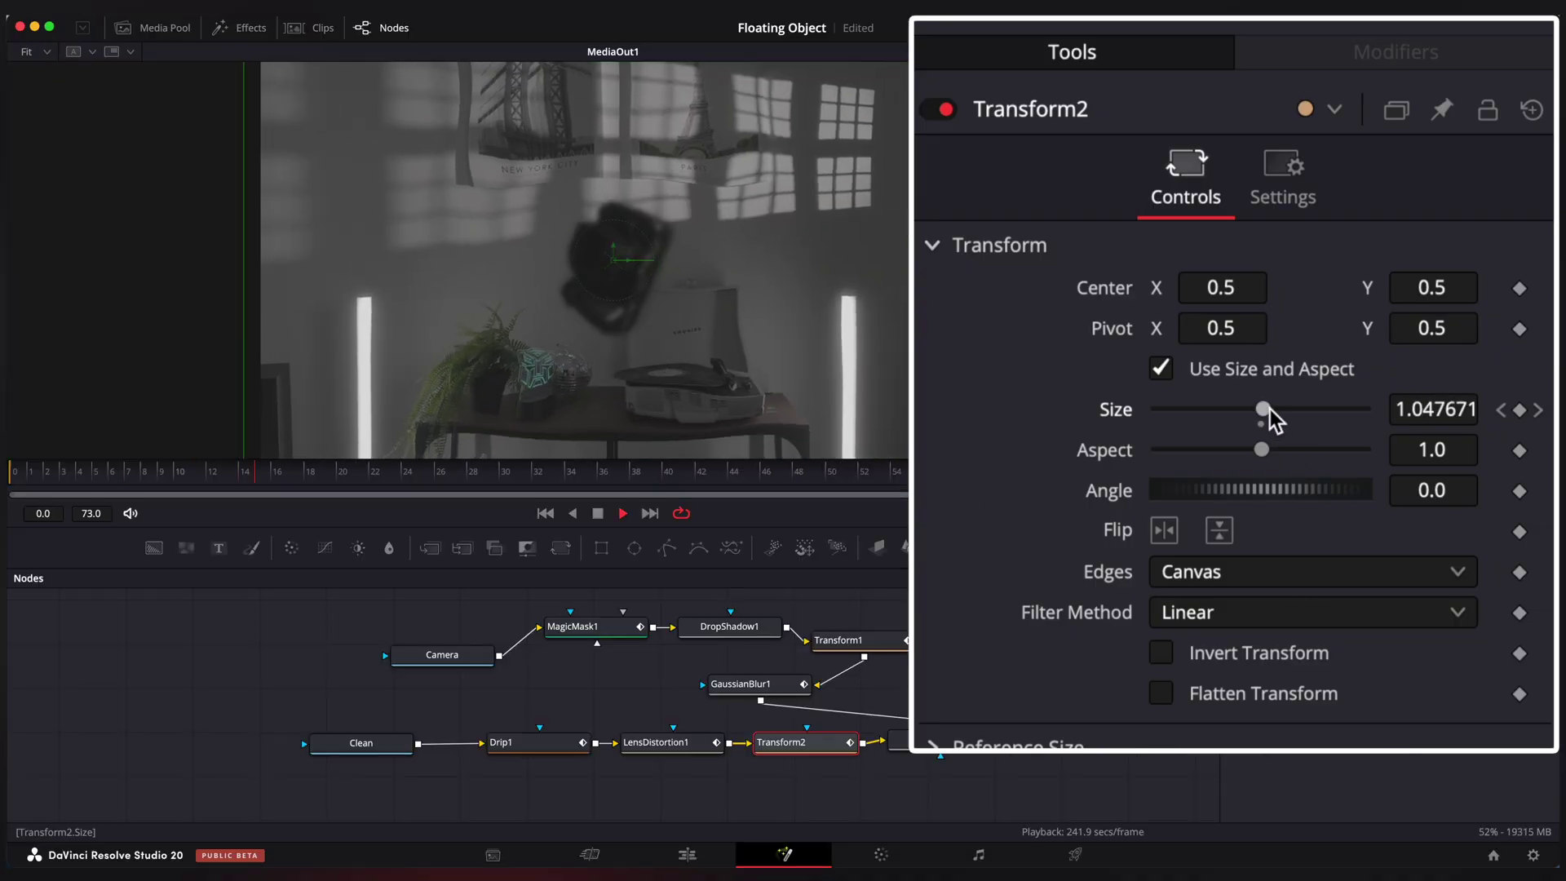
left_click_drag(163, 474, 322, 467)
left_click(15, 475)
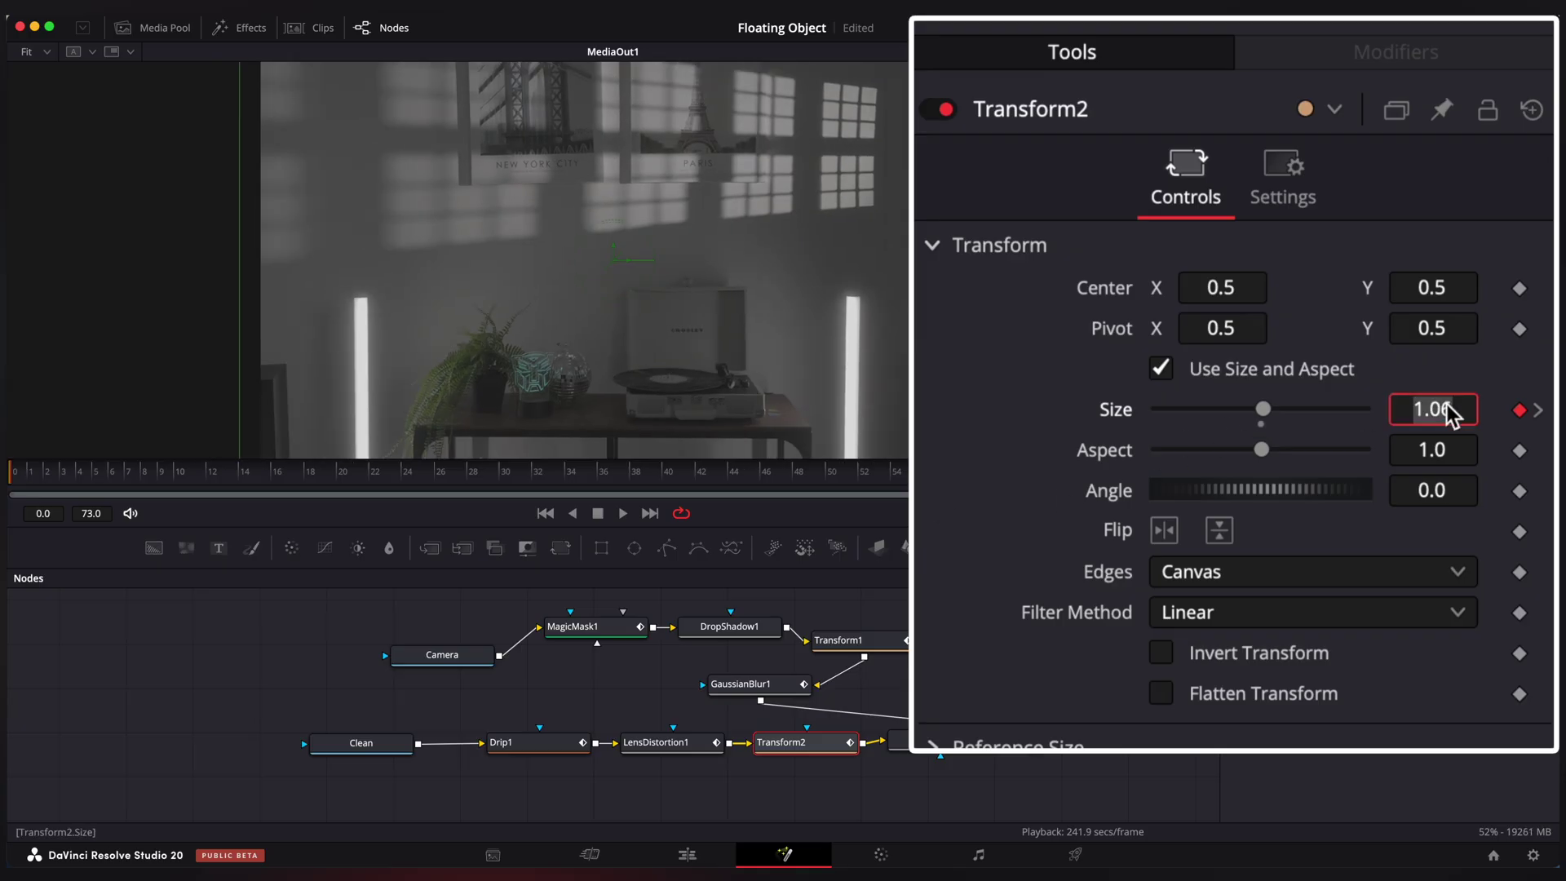
key("Tab")
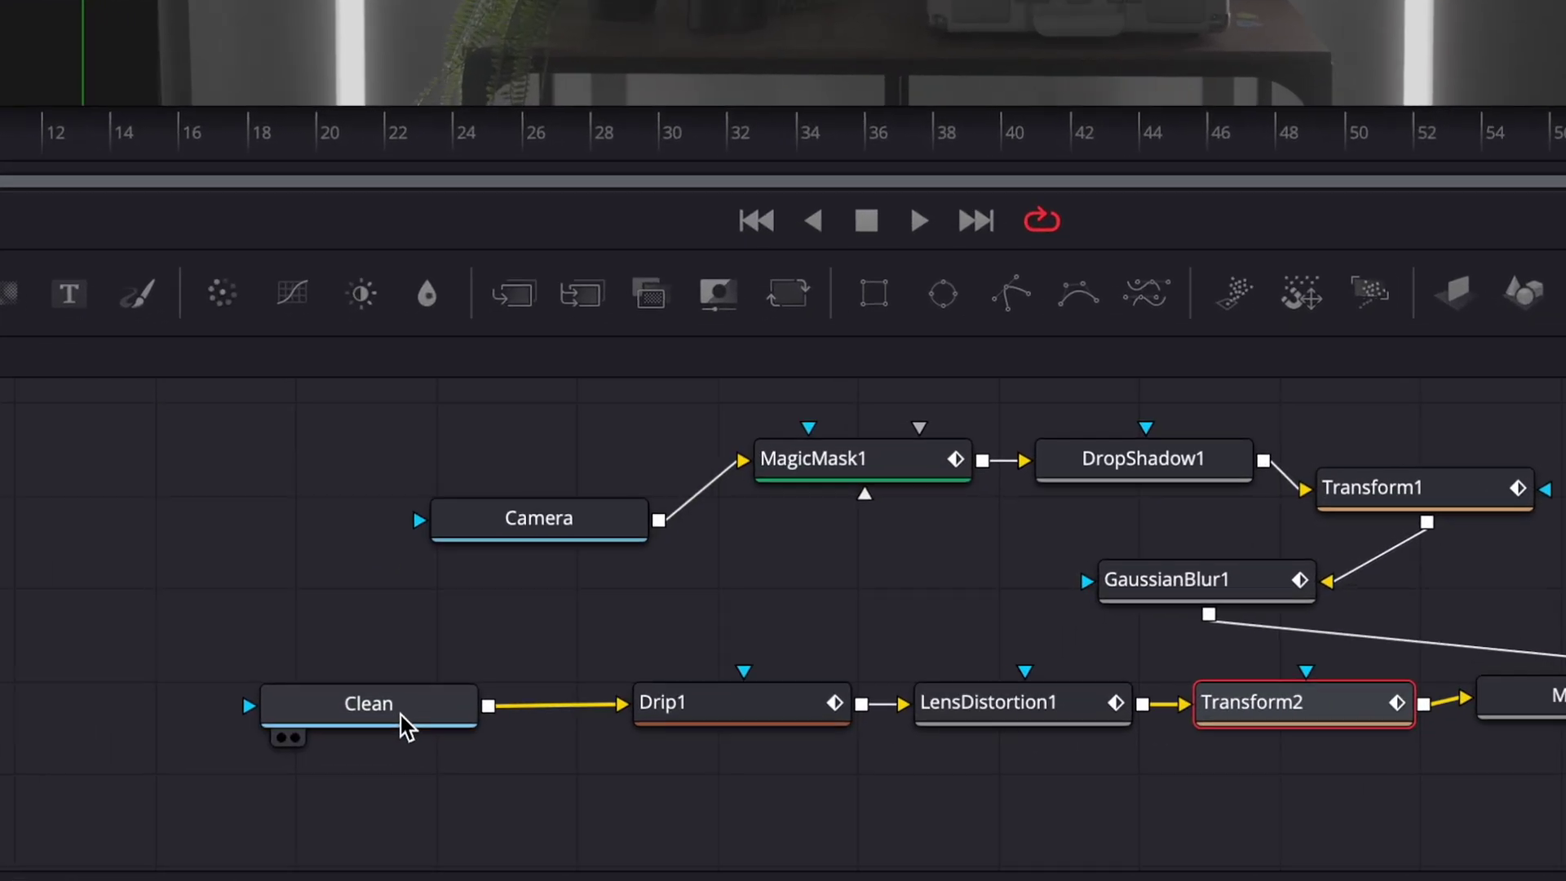
Add a Gaussian Blur node between Clean and Drip1 and set its Strength to 0.26, checking different frames
left_click(405, 724)
key("shift+space")
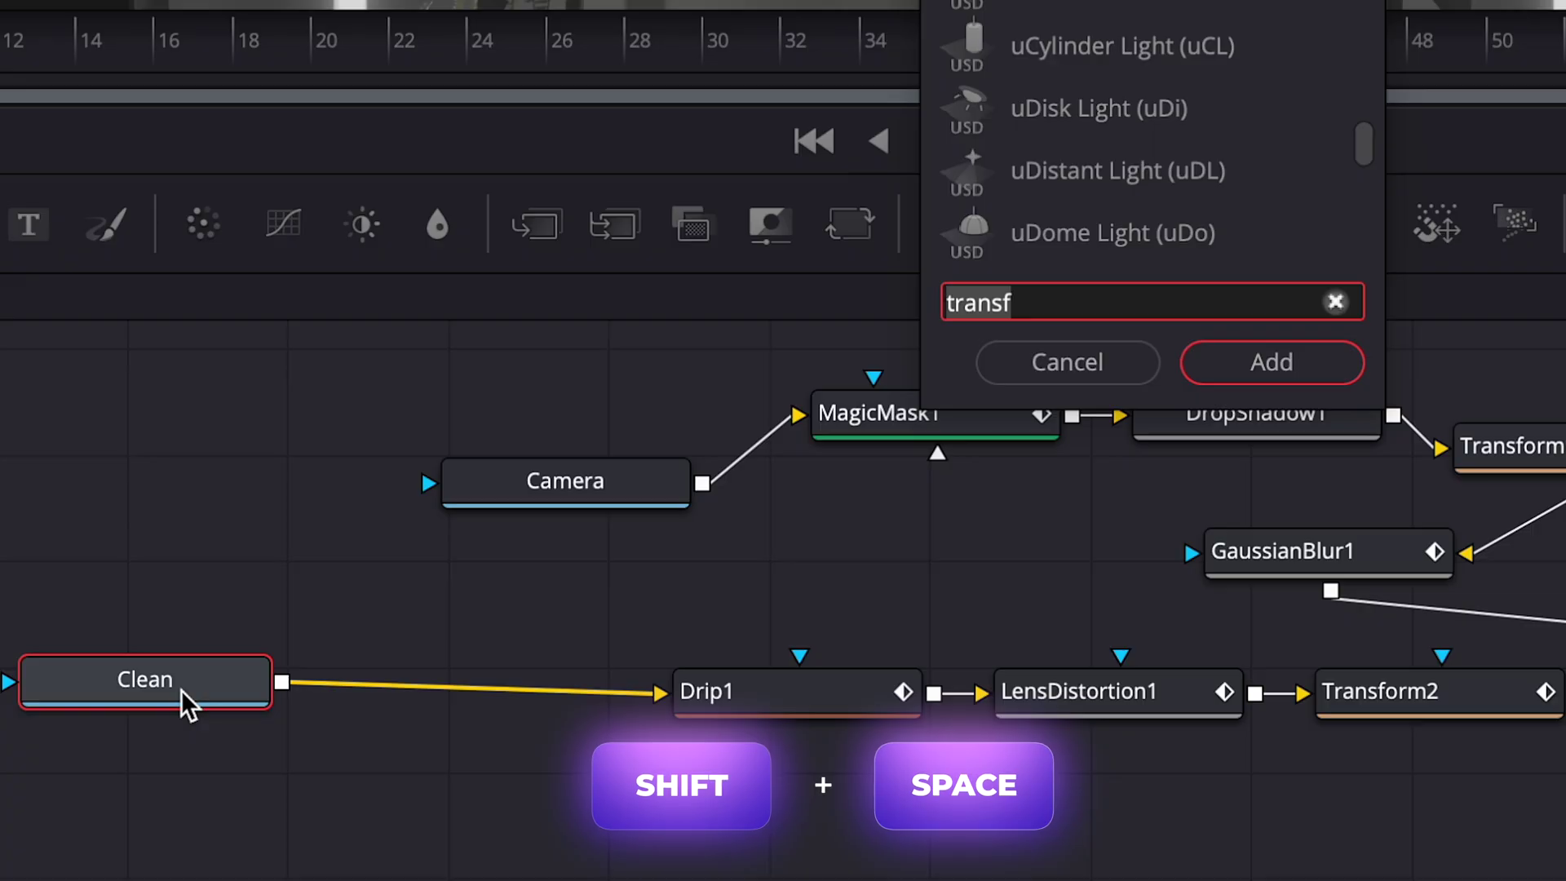
type("gaus")
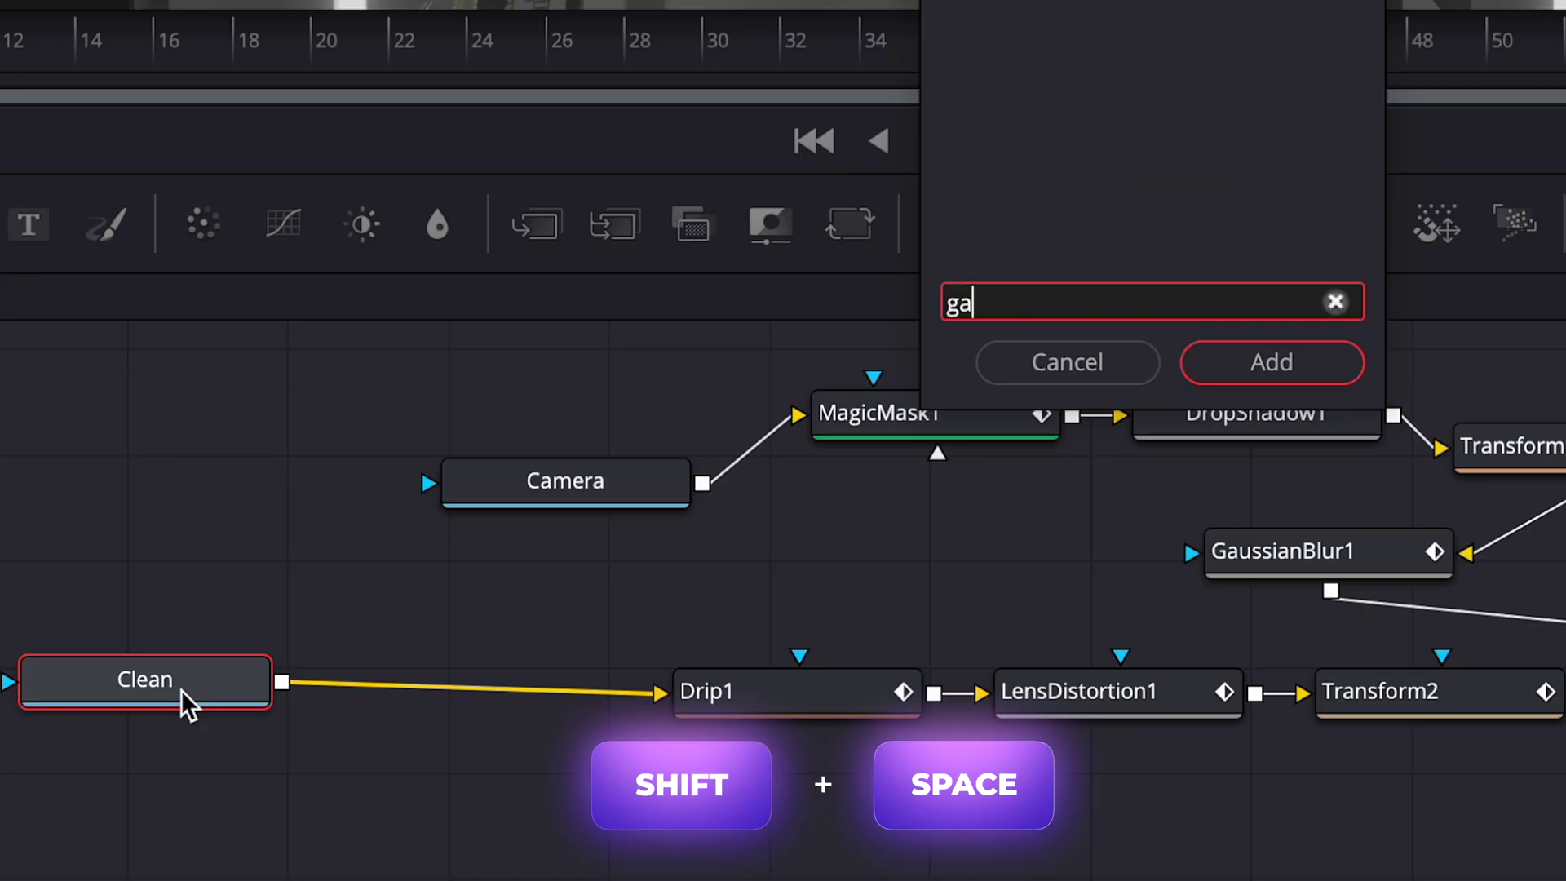
key("Return")
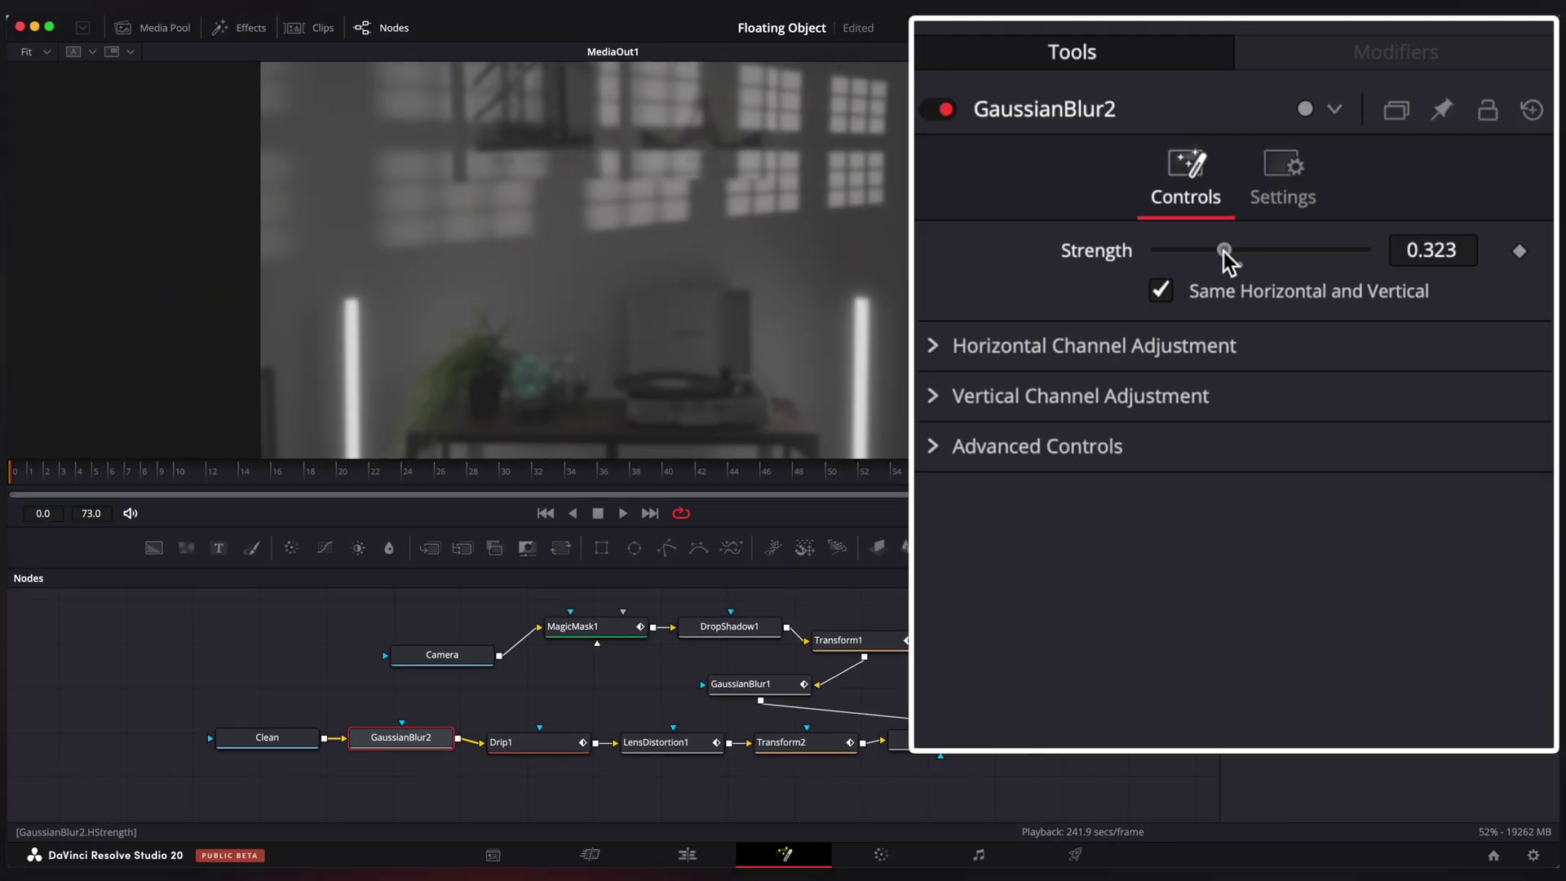
left_click_drag(132, 468, 814, 471)
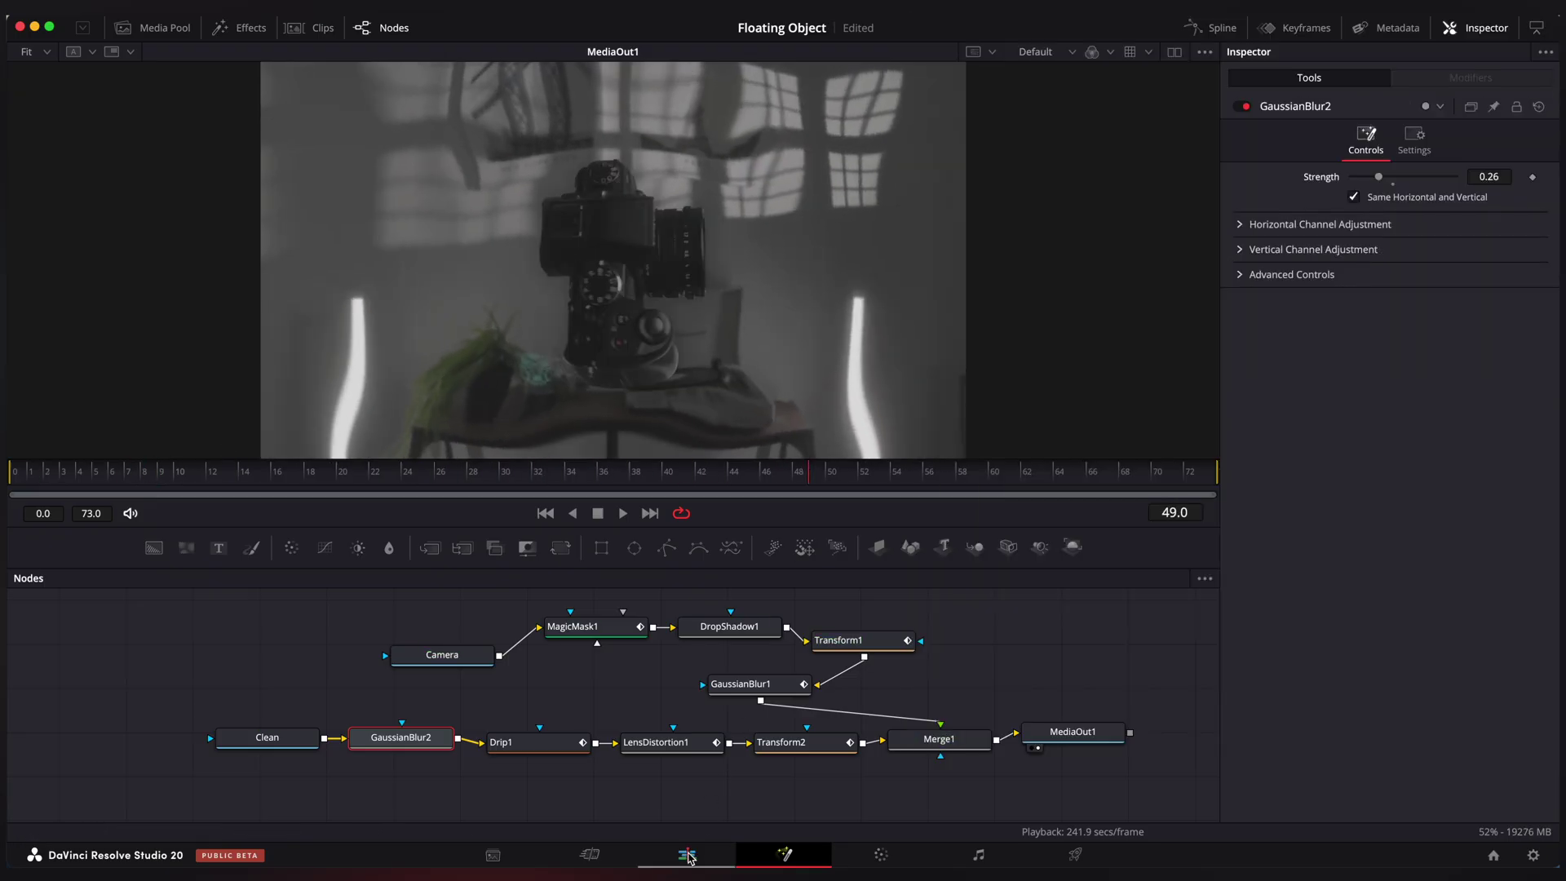
Play Fusion Clip 3 from its start on the Edit page and scrub through it to examine the blurred background
left_click(688, 854)
left_click(717, 575)
key("space")
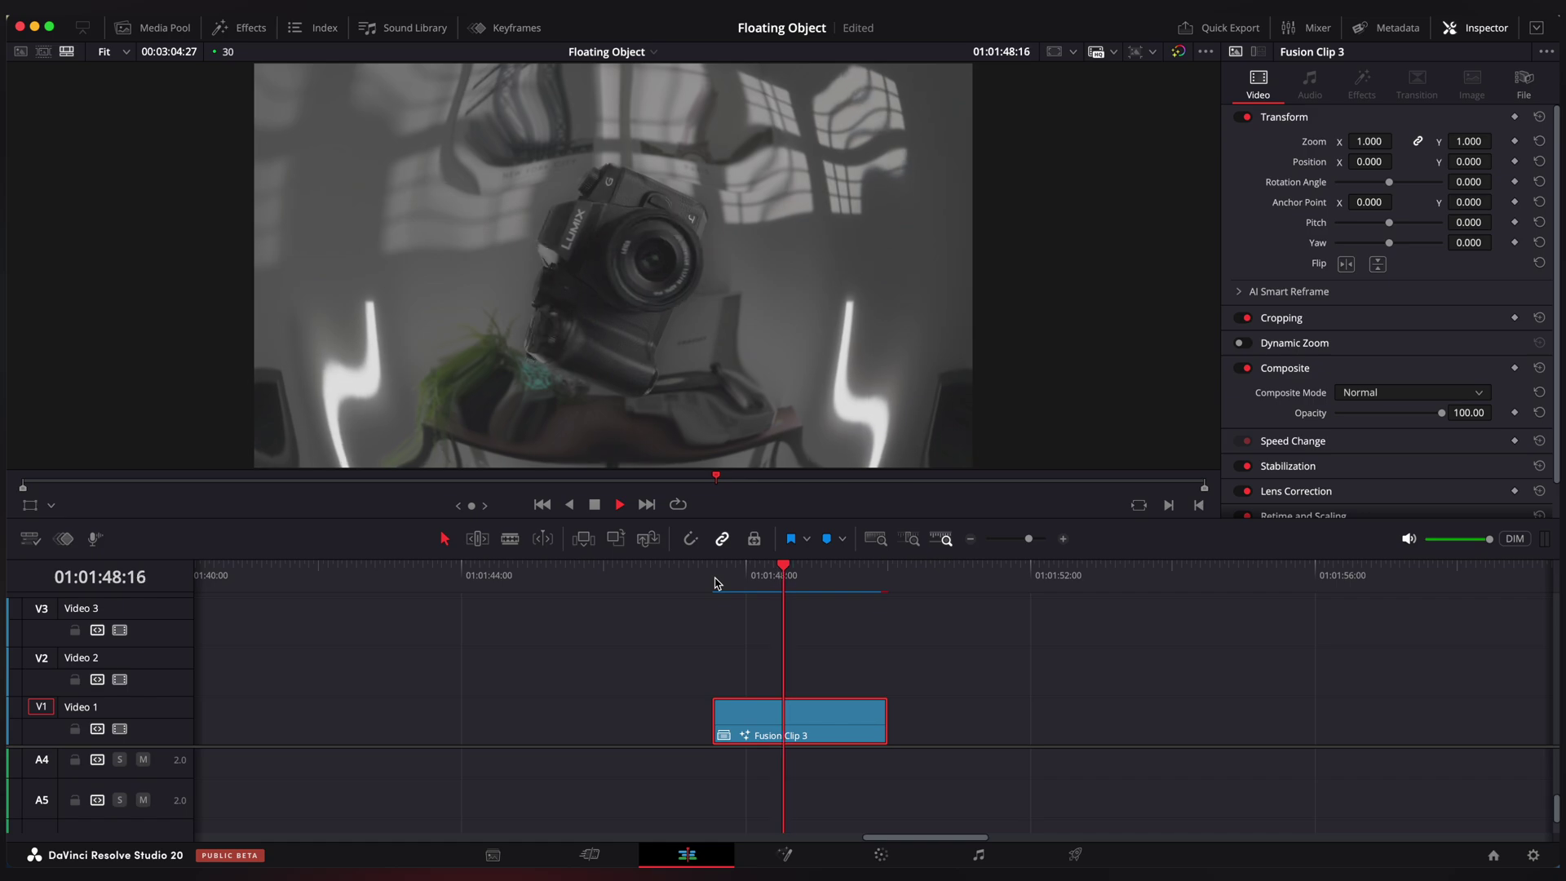
left_click(721, 581)
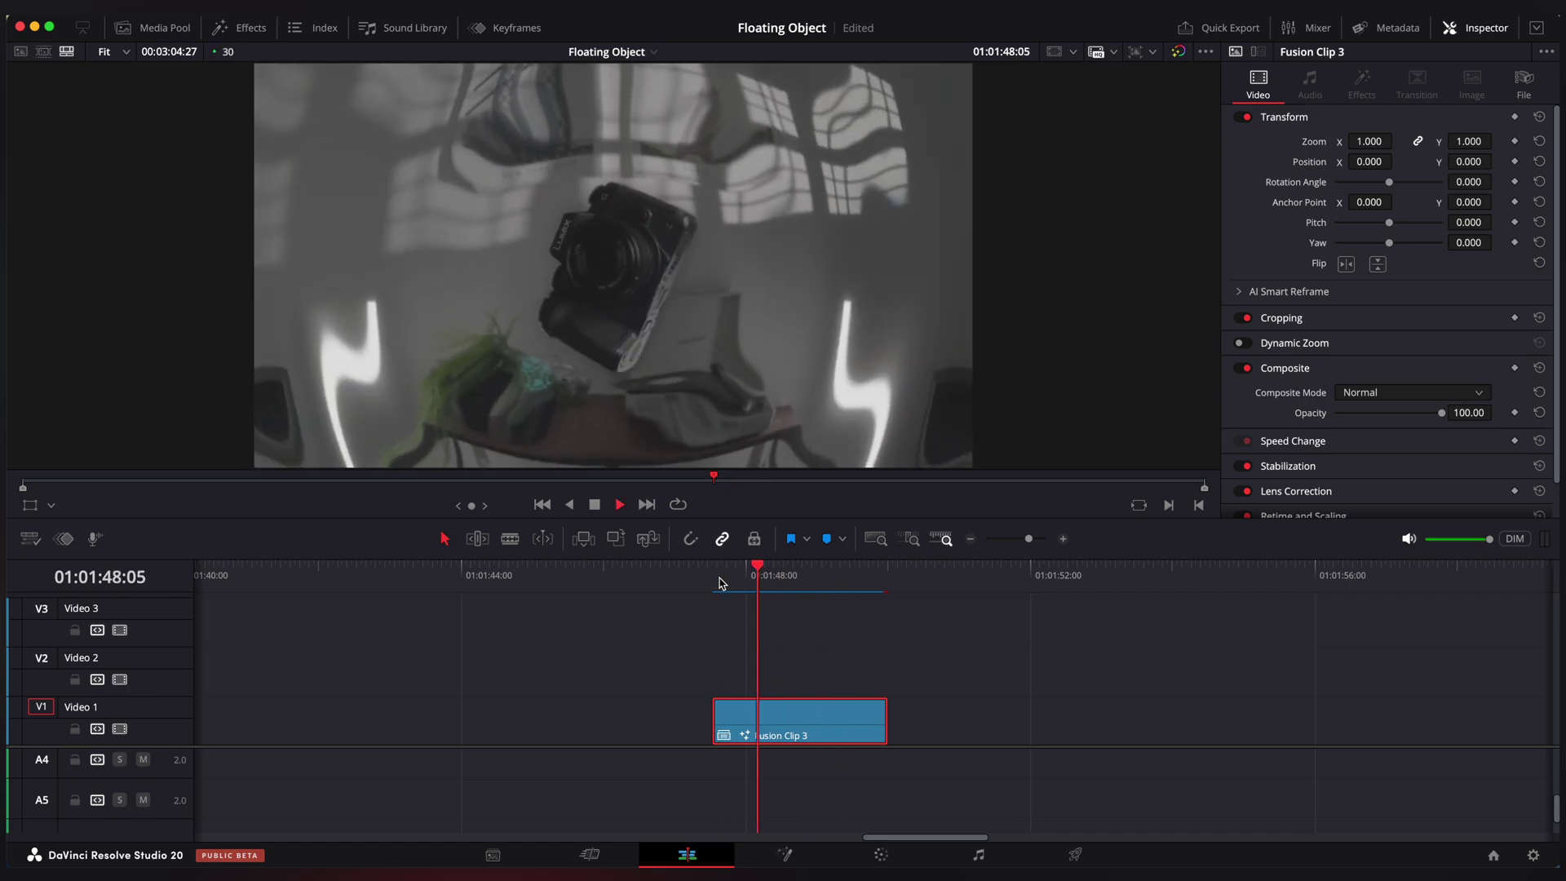
left_click_drag(757, 585, 776, 586)
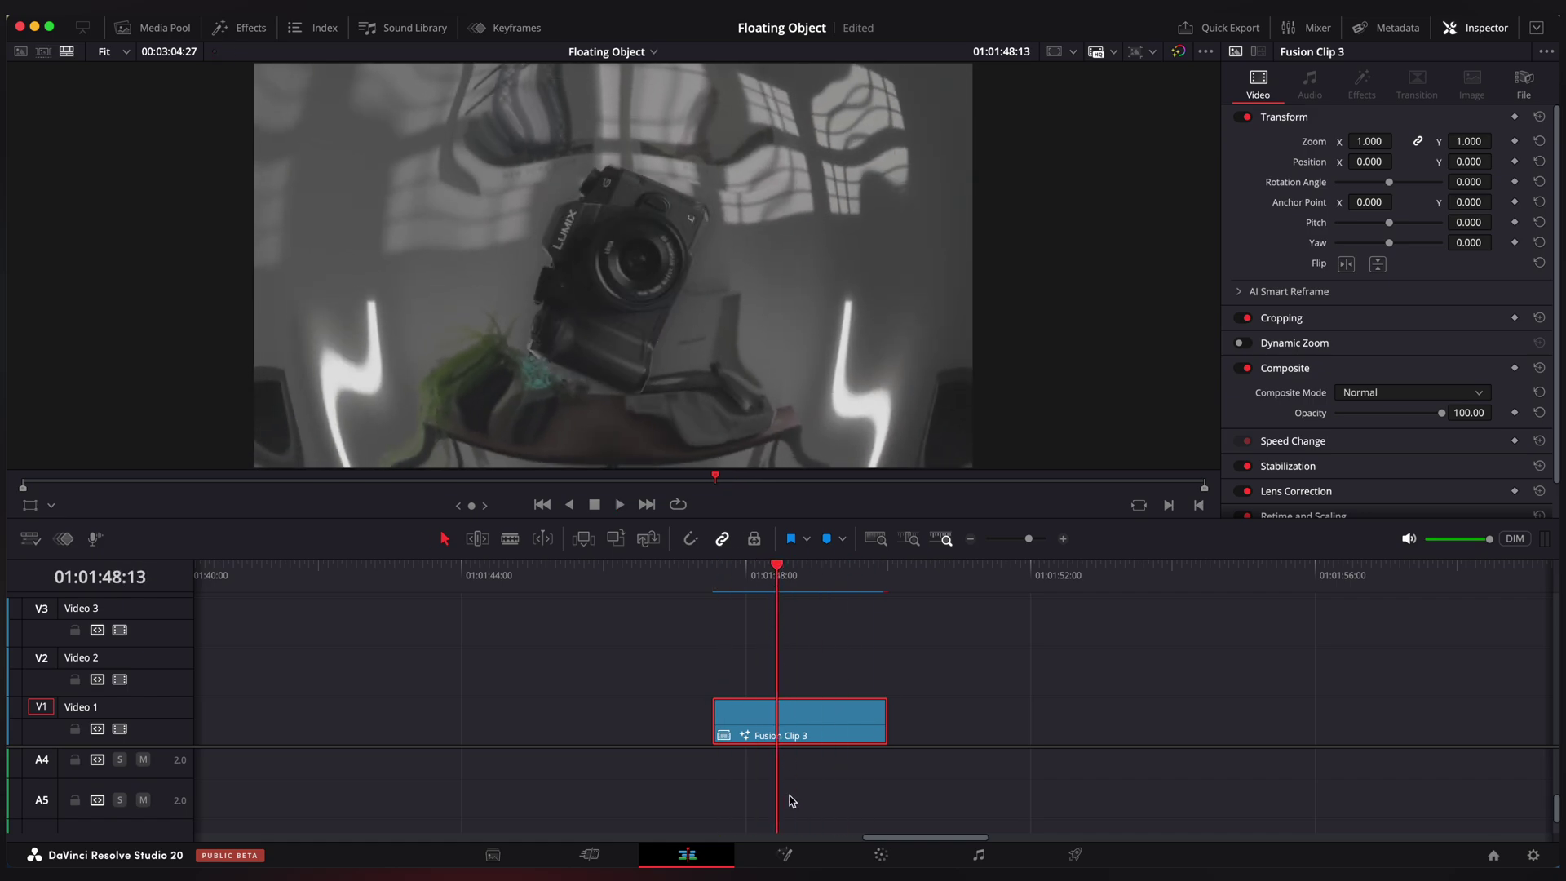
Return to the Fusion page, expand Drip1 in the Keyframes view and move its Dampening keyframe to frame 26
left_click(785, 854)
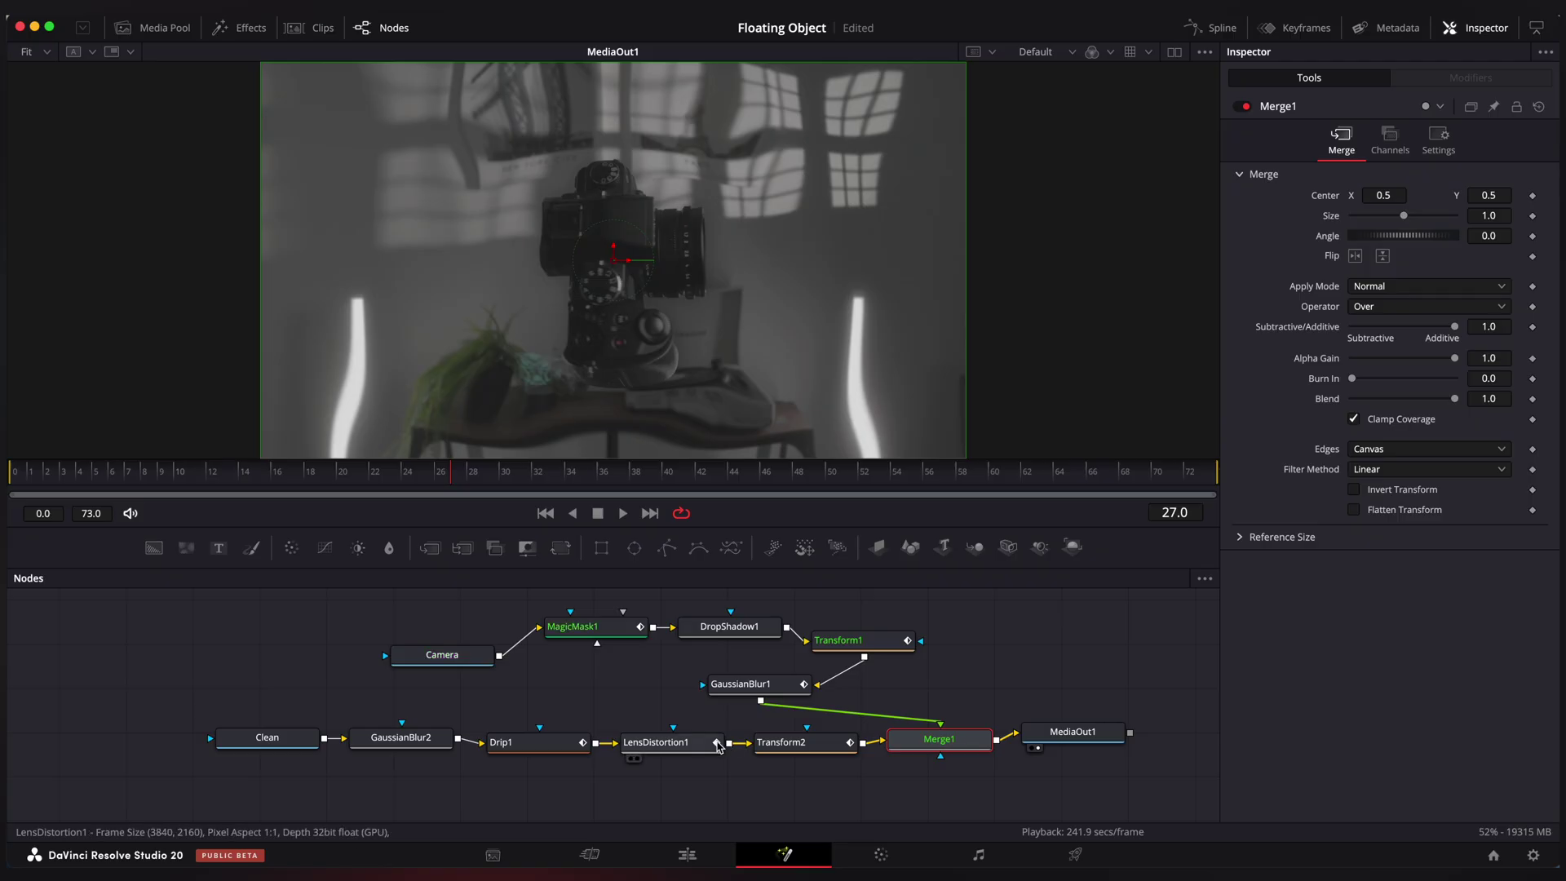
left_click(535, 751)
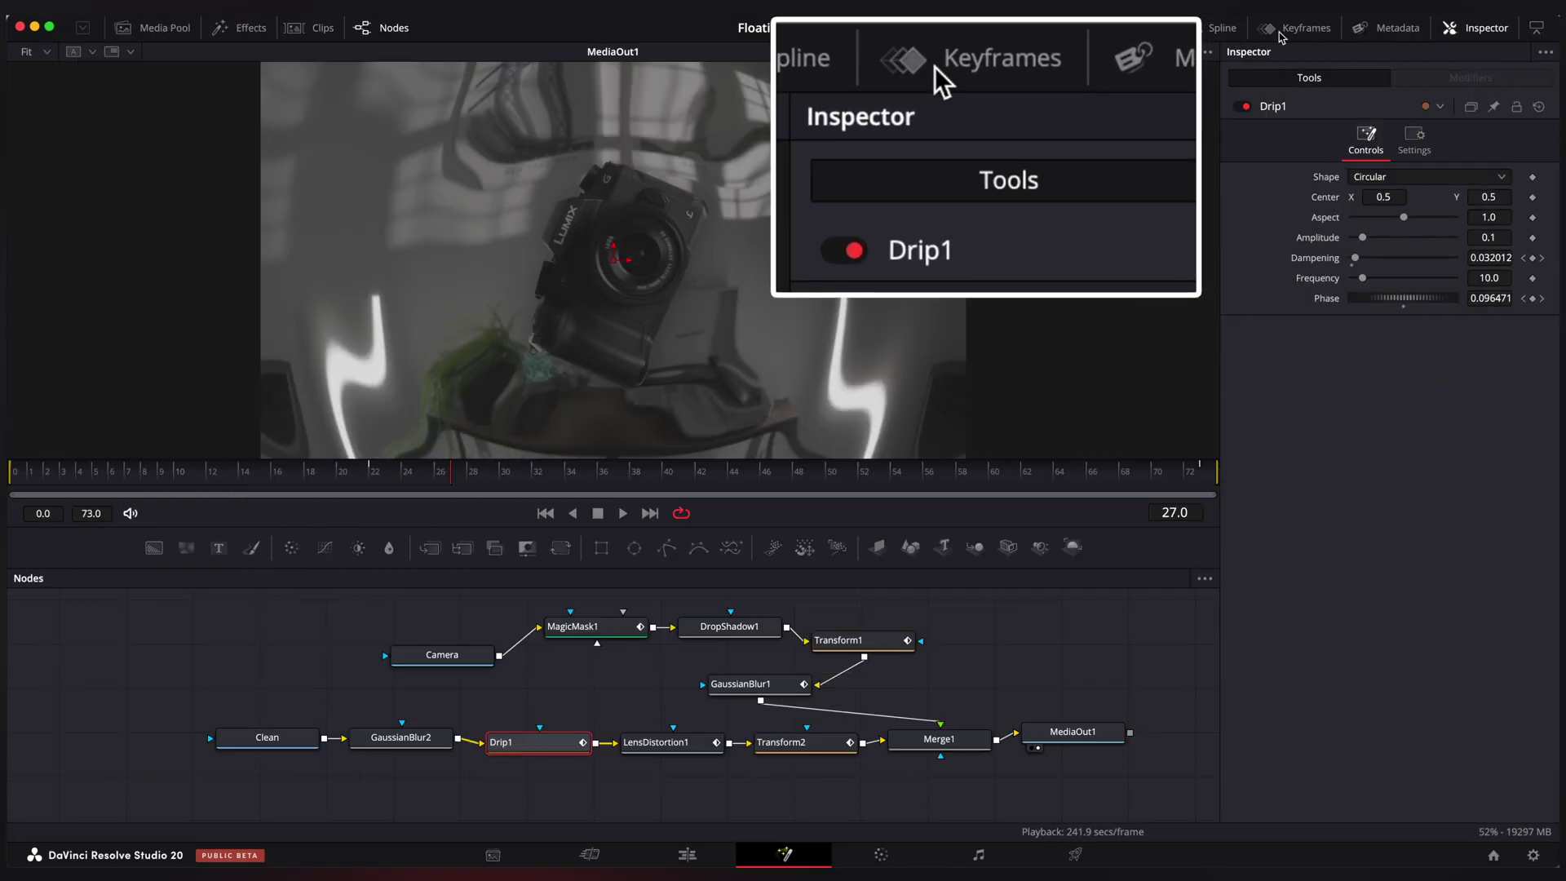
left_click(1297, 27)
scroll(527, 665, "up", 20)
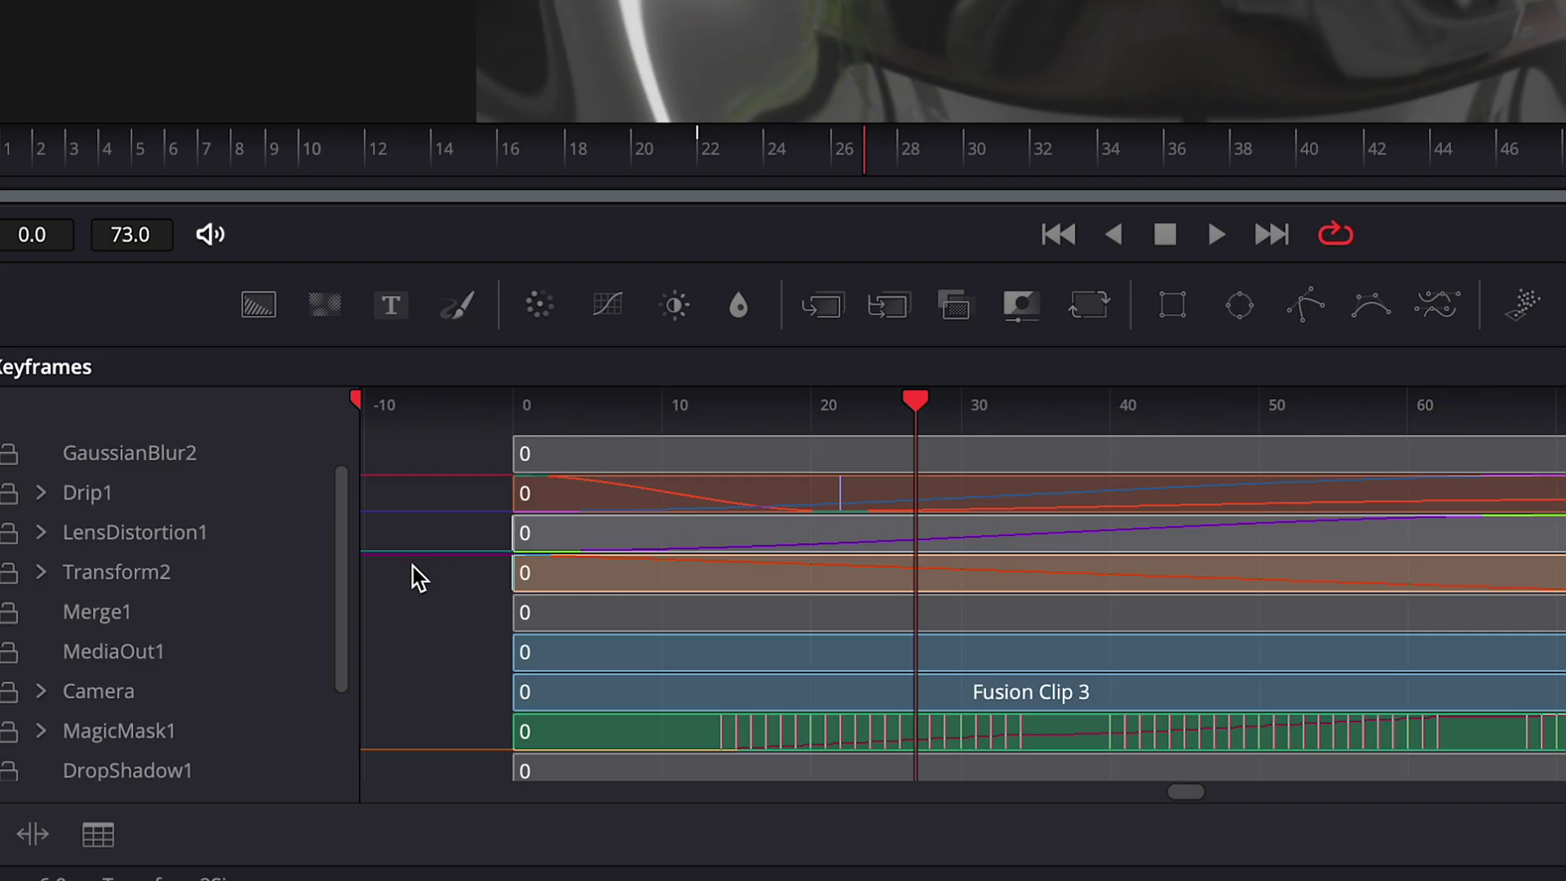
left_click(40, 493)
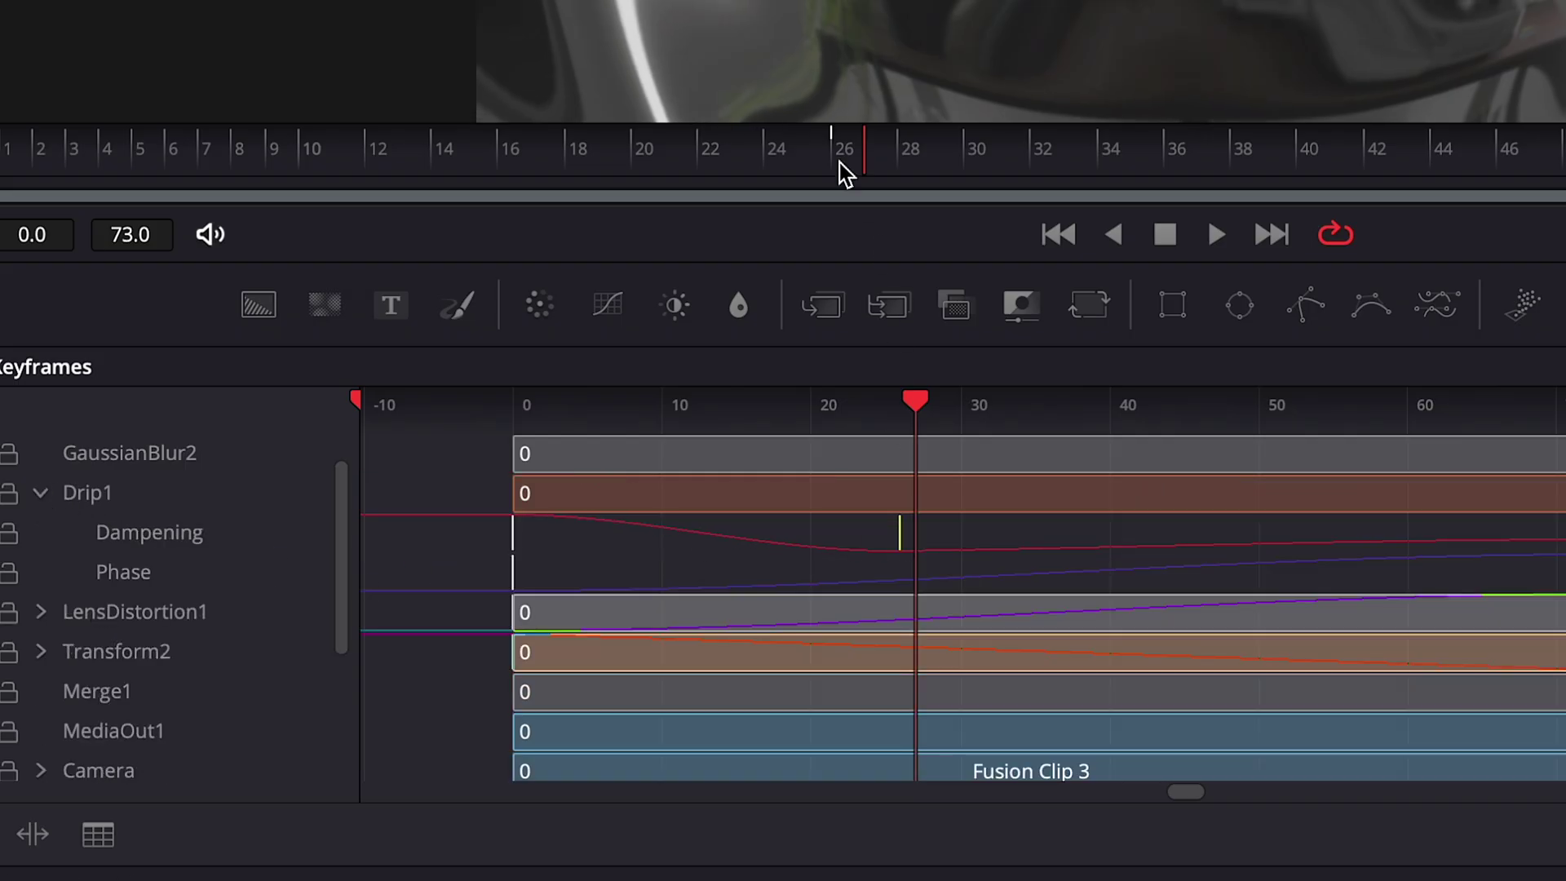
left_click(726, 164)
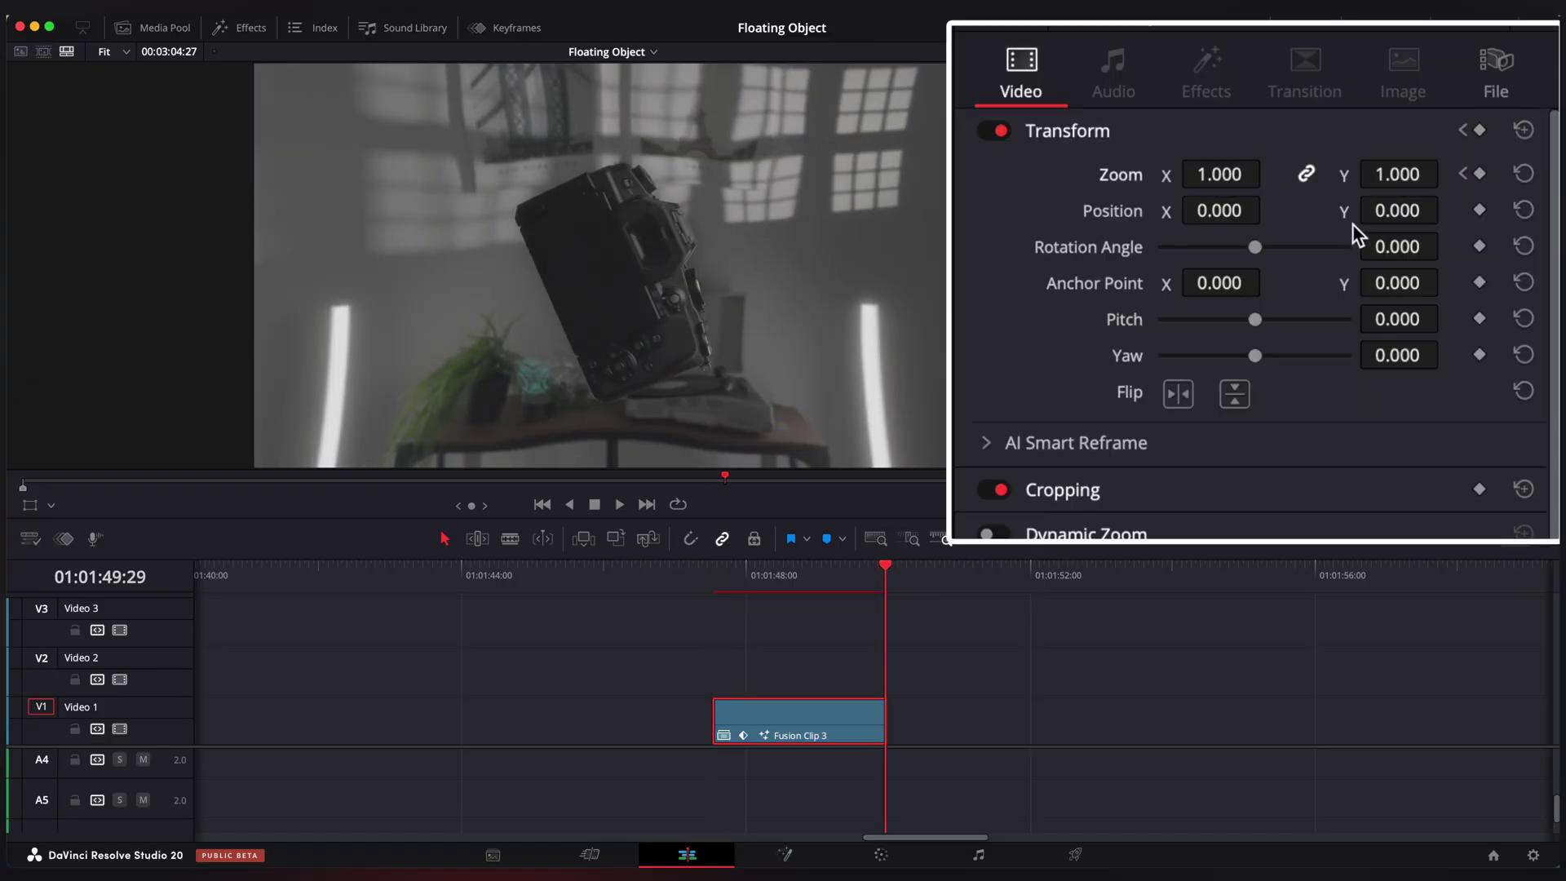
On the Edit page, keyframe Fusion Clip 3's Zoom at 1.130 on its last frame and play the clip from its start
left_click_drag(1256, 174, 1288, 174)
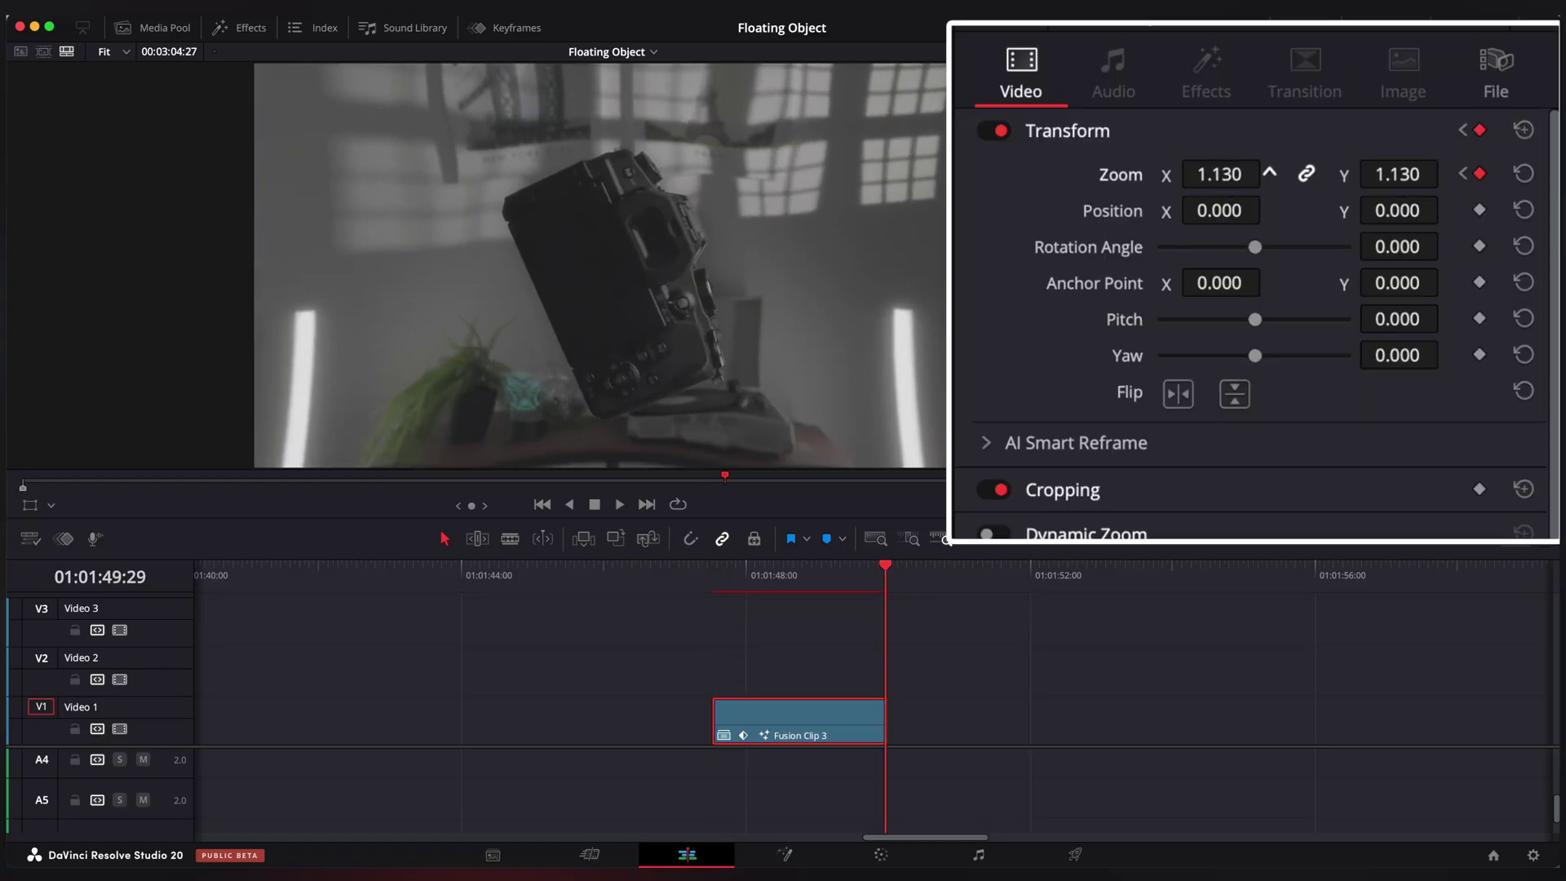
left_click(714, 585)
key("space")
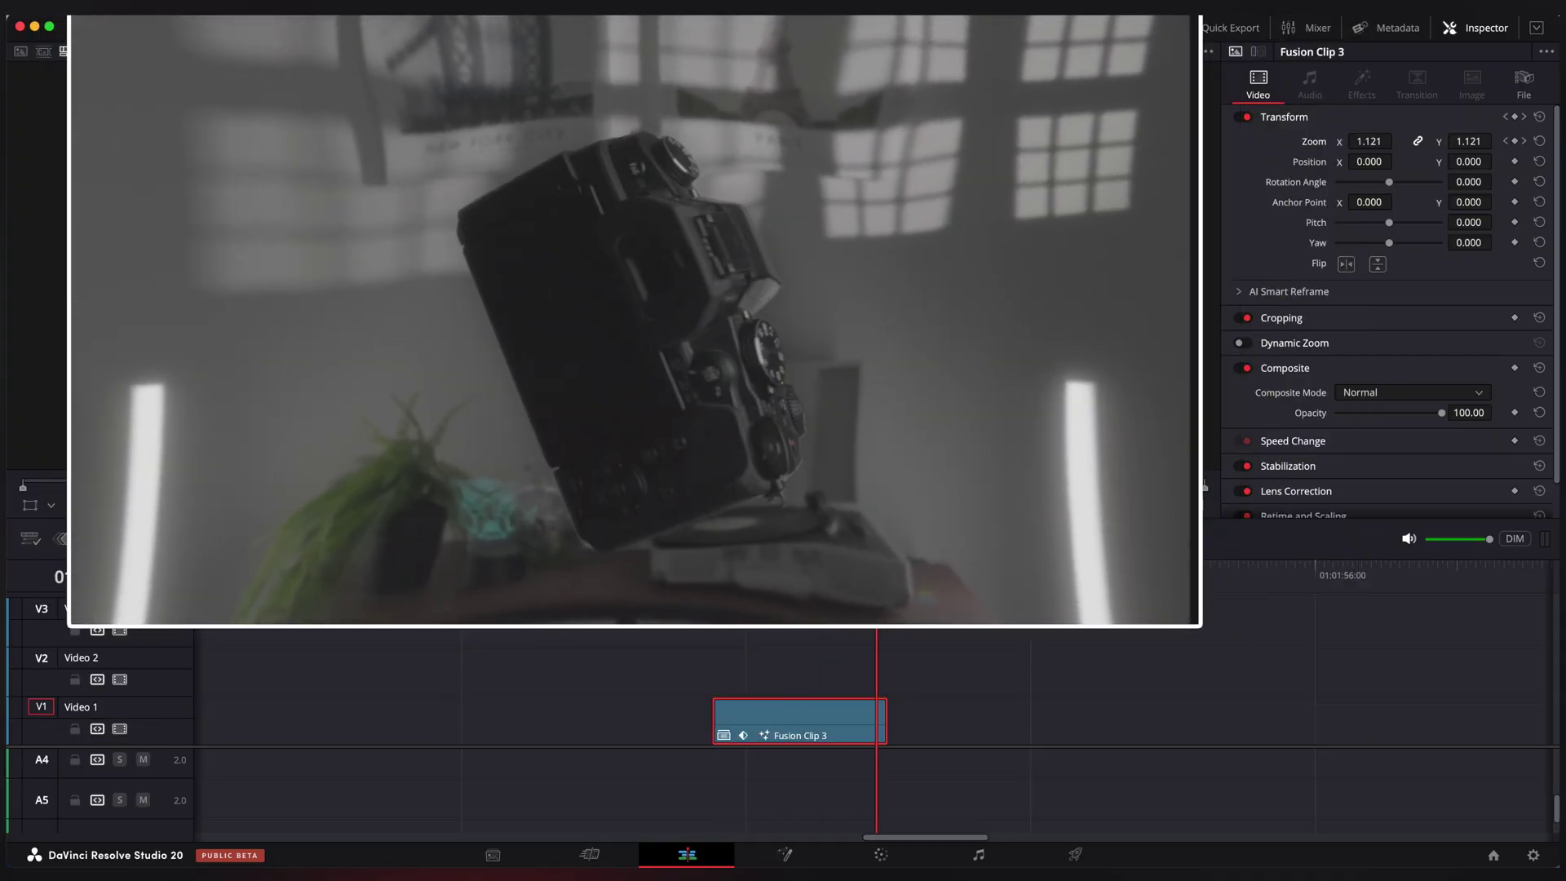
key("Up")
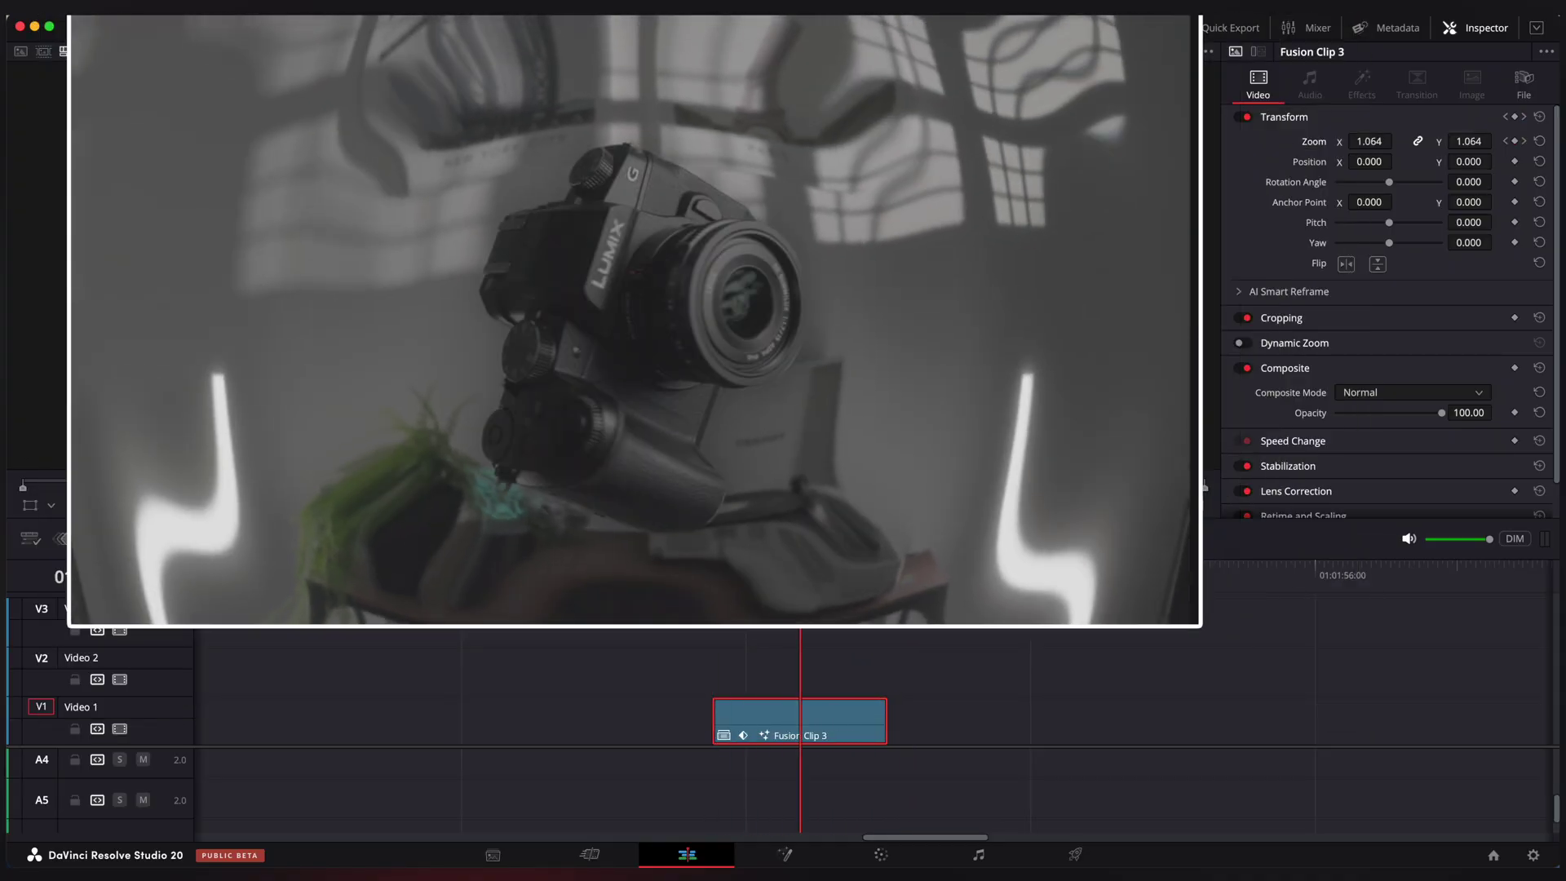
key("Up")
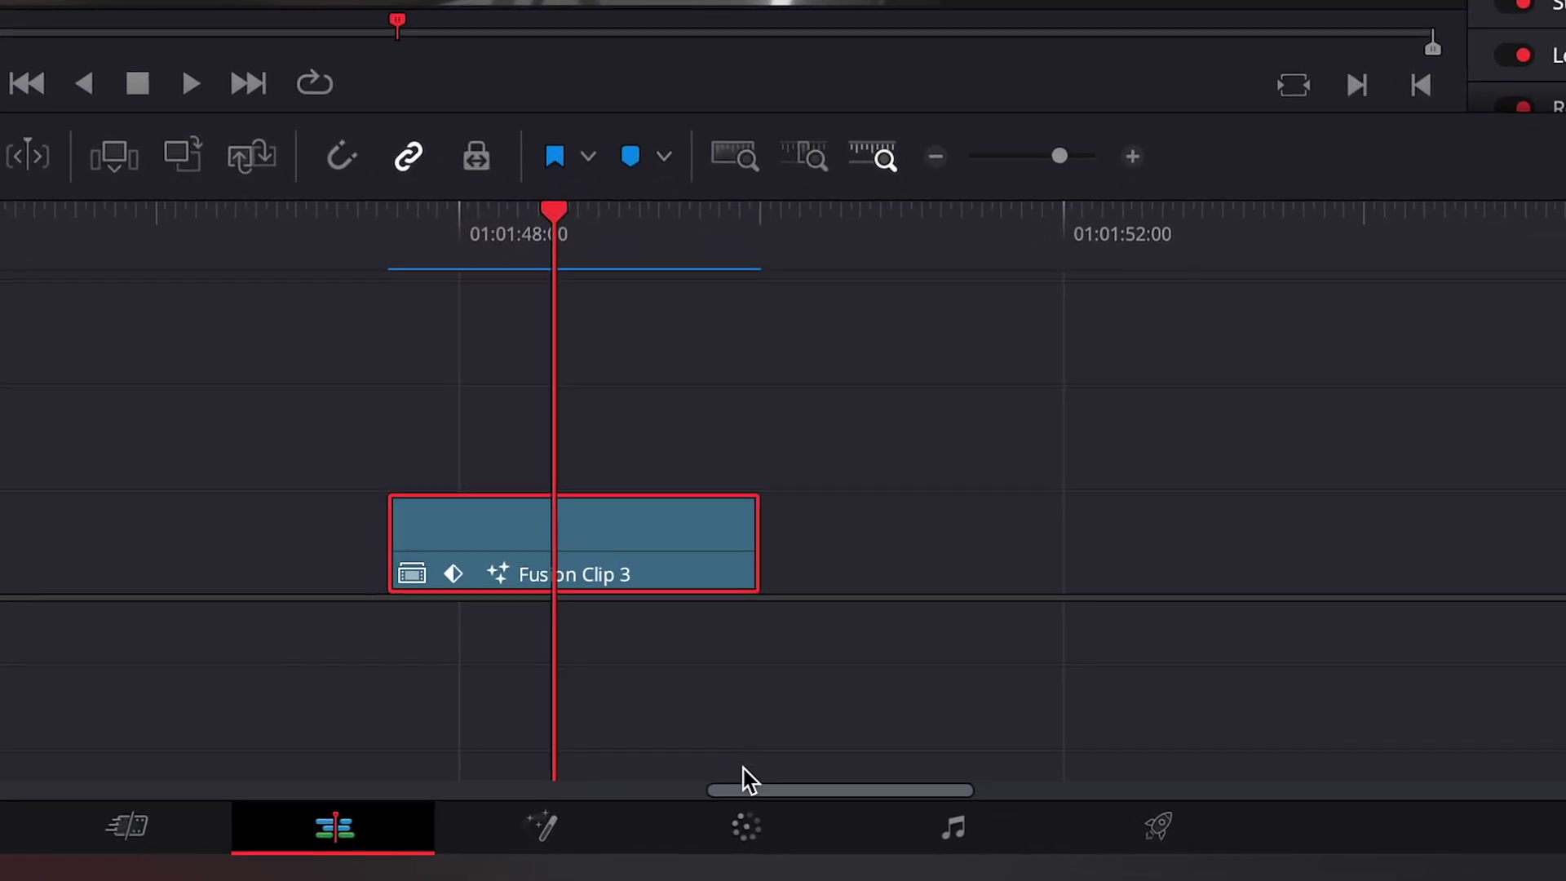
Apply the CinePrint 16 PowerGrade from the Gallery to the clip on the Color page and check its Film Grain settings
left_click(881, 854)
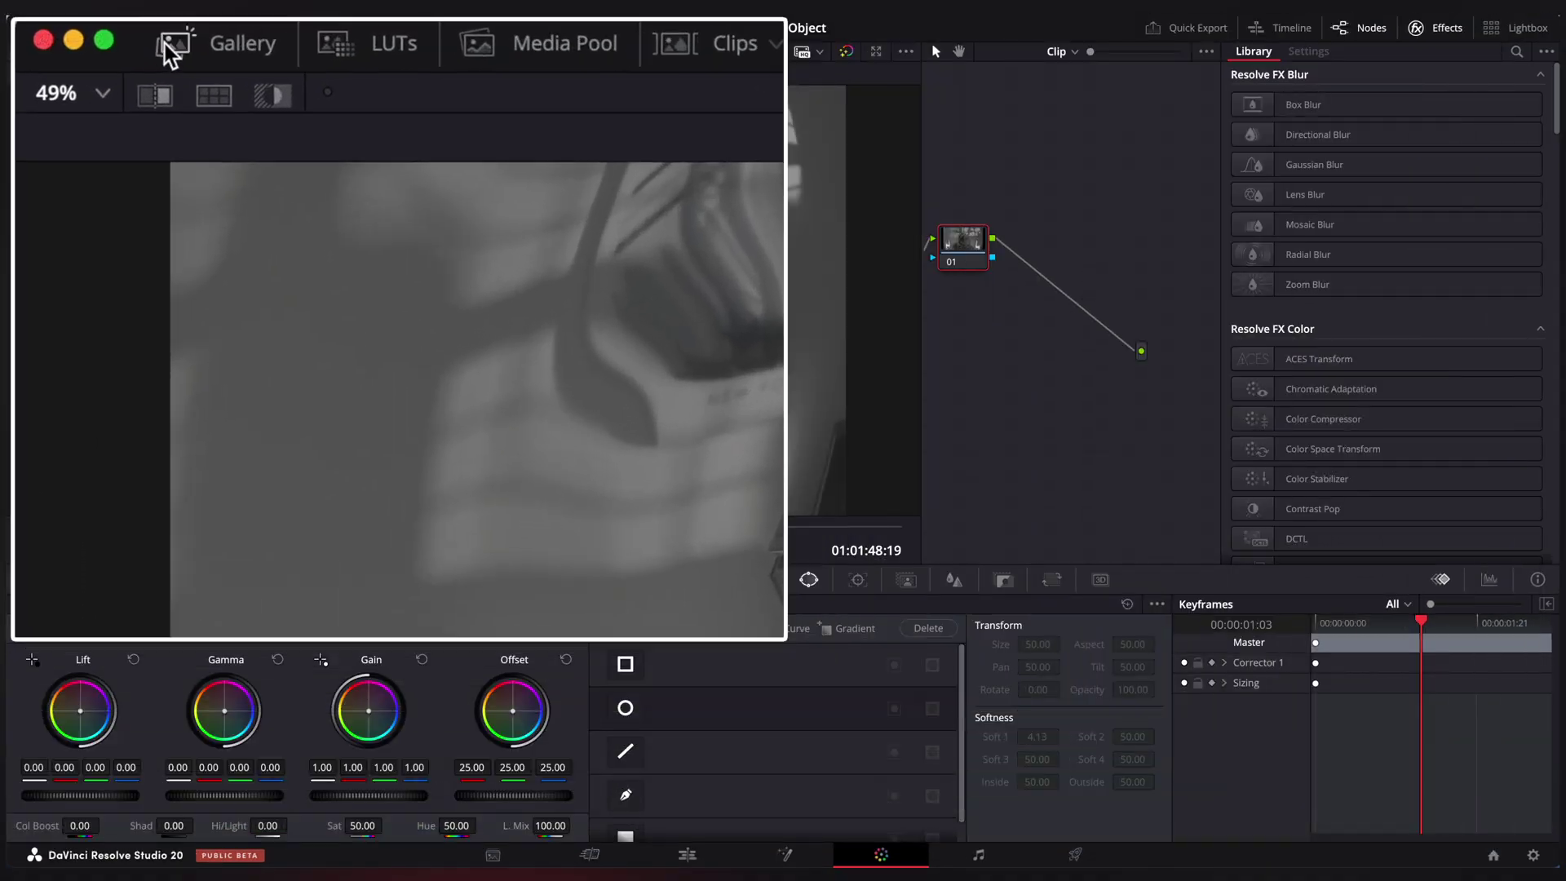
left_click(169, 50)
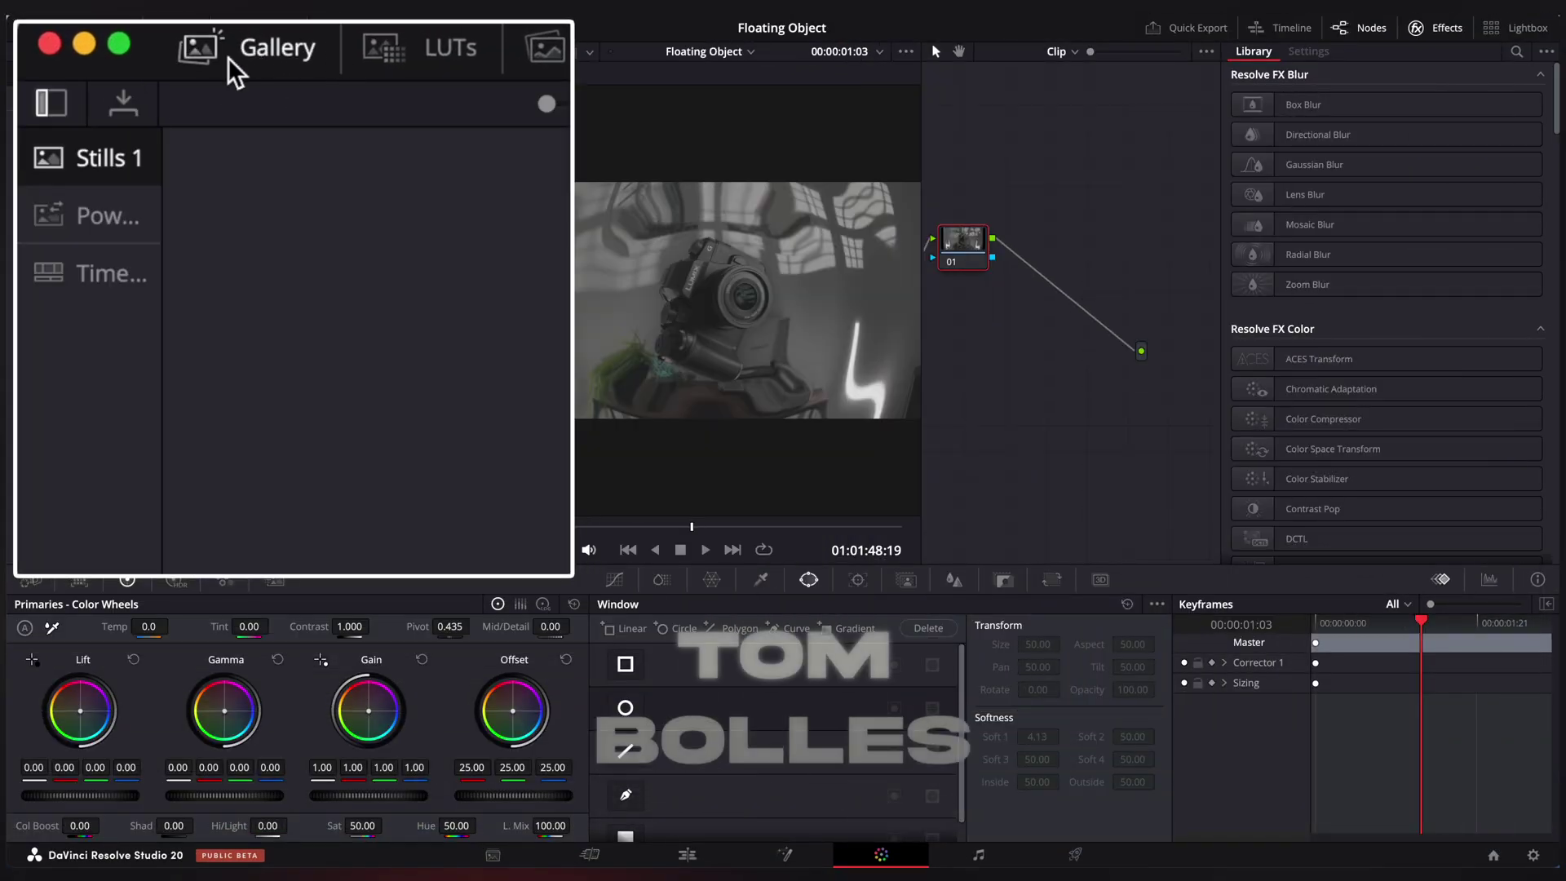
left_click(83, 220)
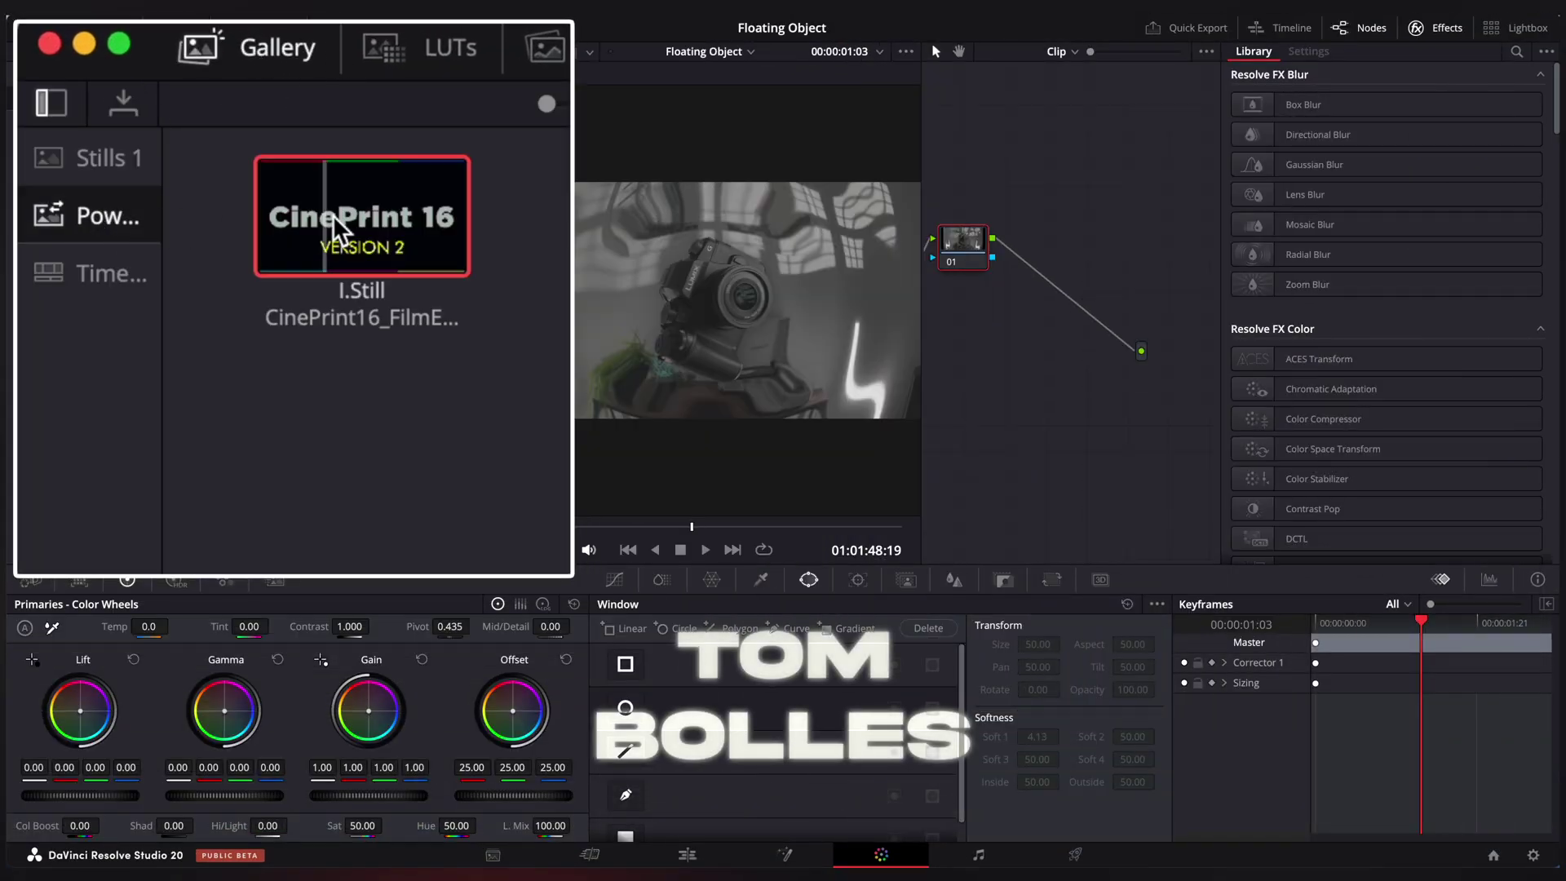
left_click_drag(347, 237, 751, 196)
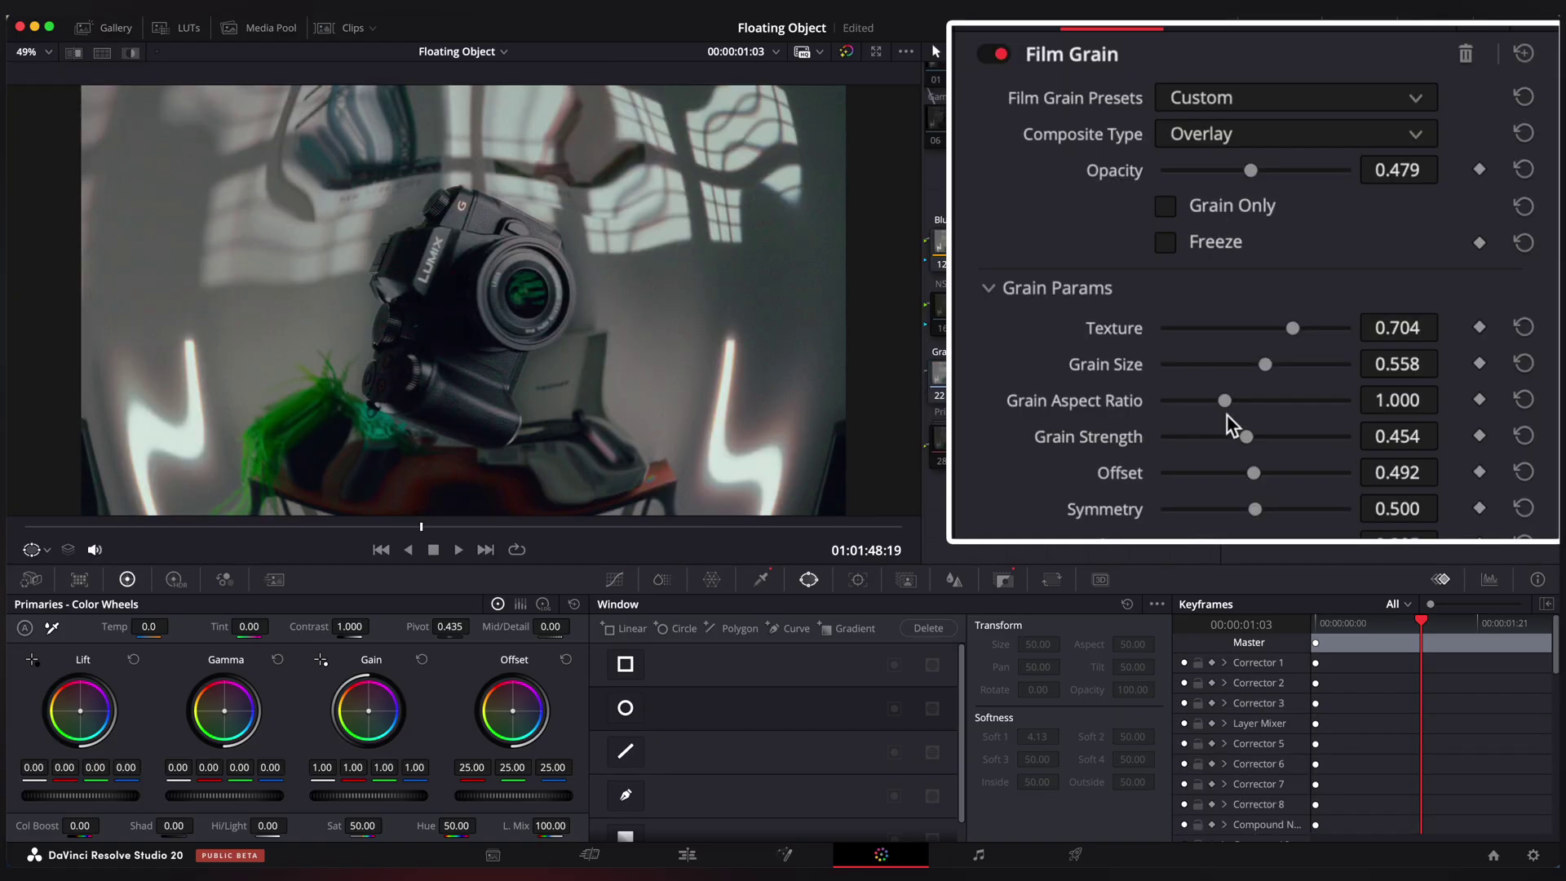
left_click_drag(1186, 443, 1182, 444)
Add a serial node after the Highlights node in the clip's node graph
left_click_drag(1054, 465, 832, 483)
left_click(1151, 308)
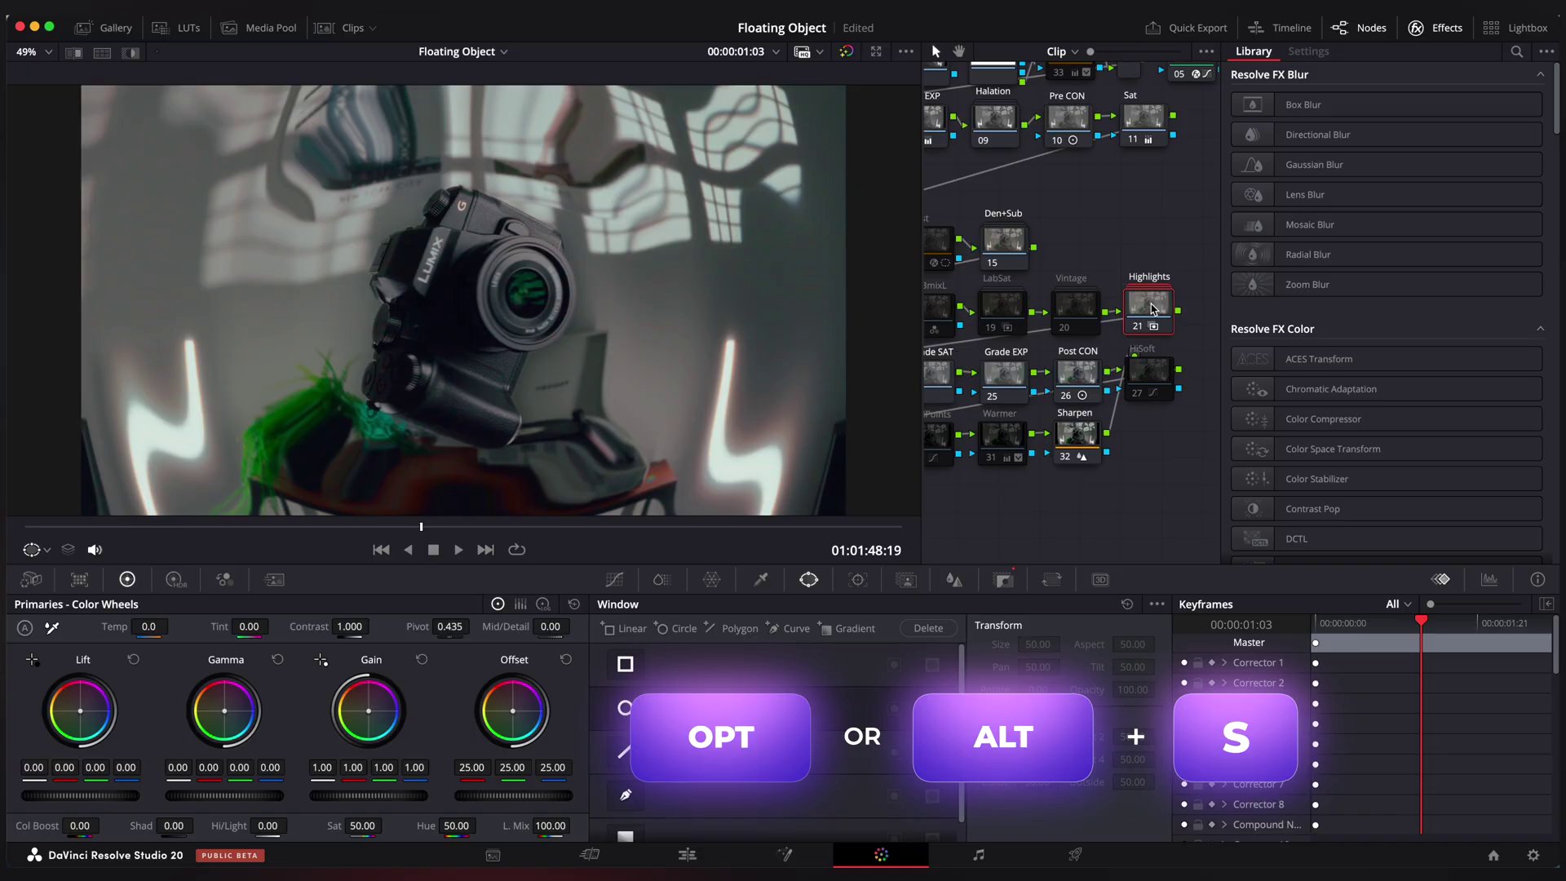
key("alt+s")
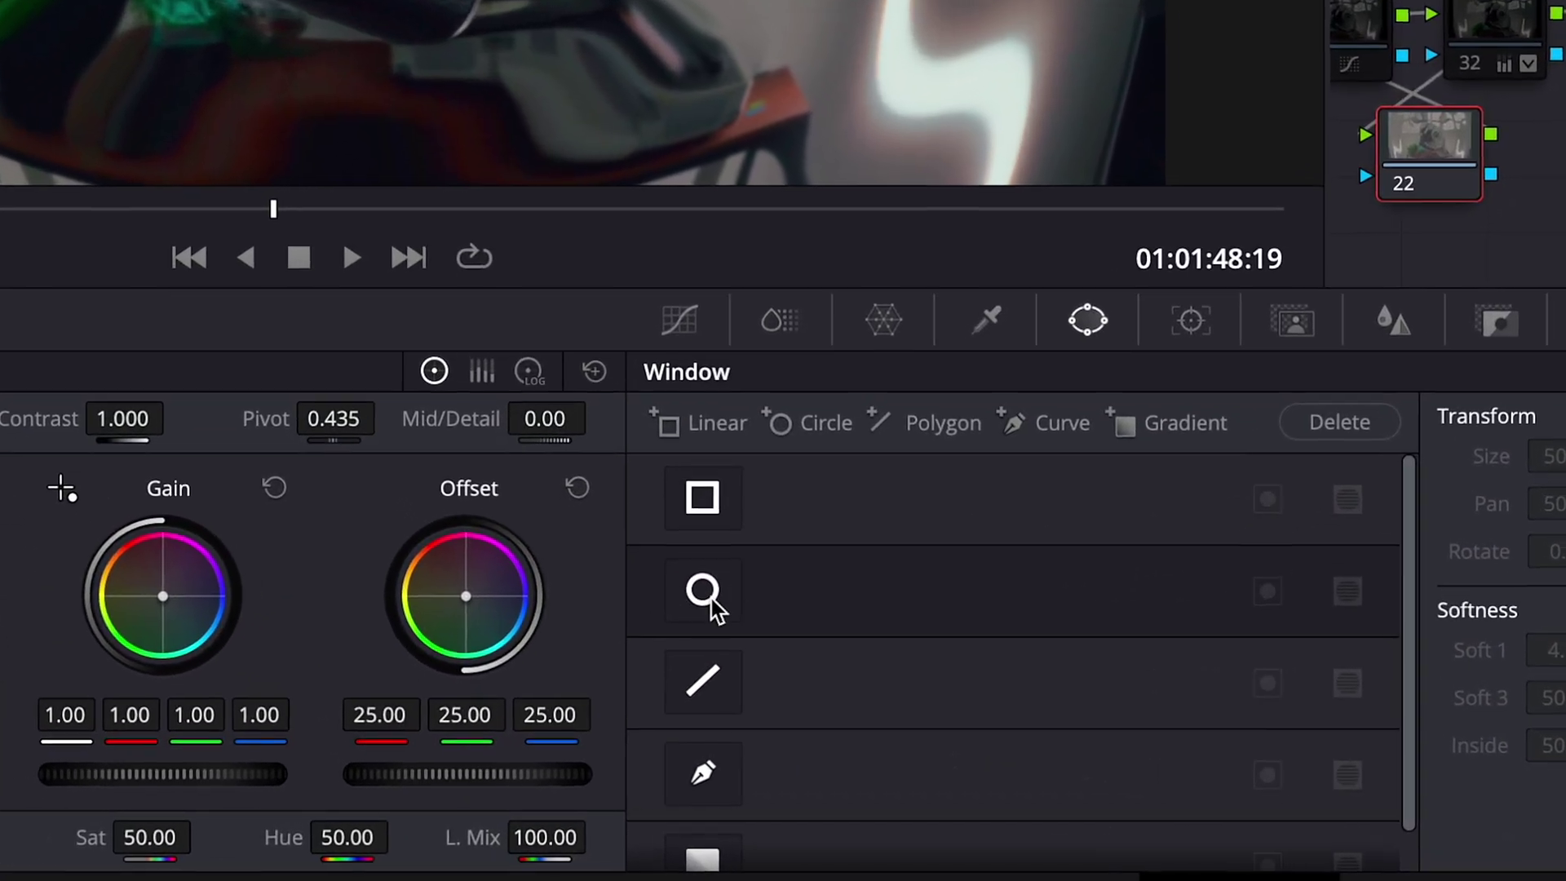
Add a vignette with a wide inverted circular window around the camera, softness 14.59, Gamma -0.01 and Offset 21.45, and scrub through the clip
left_click(712, 599)
left_click_drag(874, 391, 1118, 391)
left_click_drag(680, 182, 700, 99)
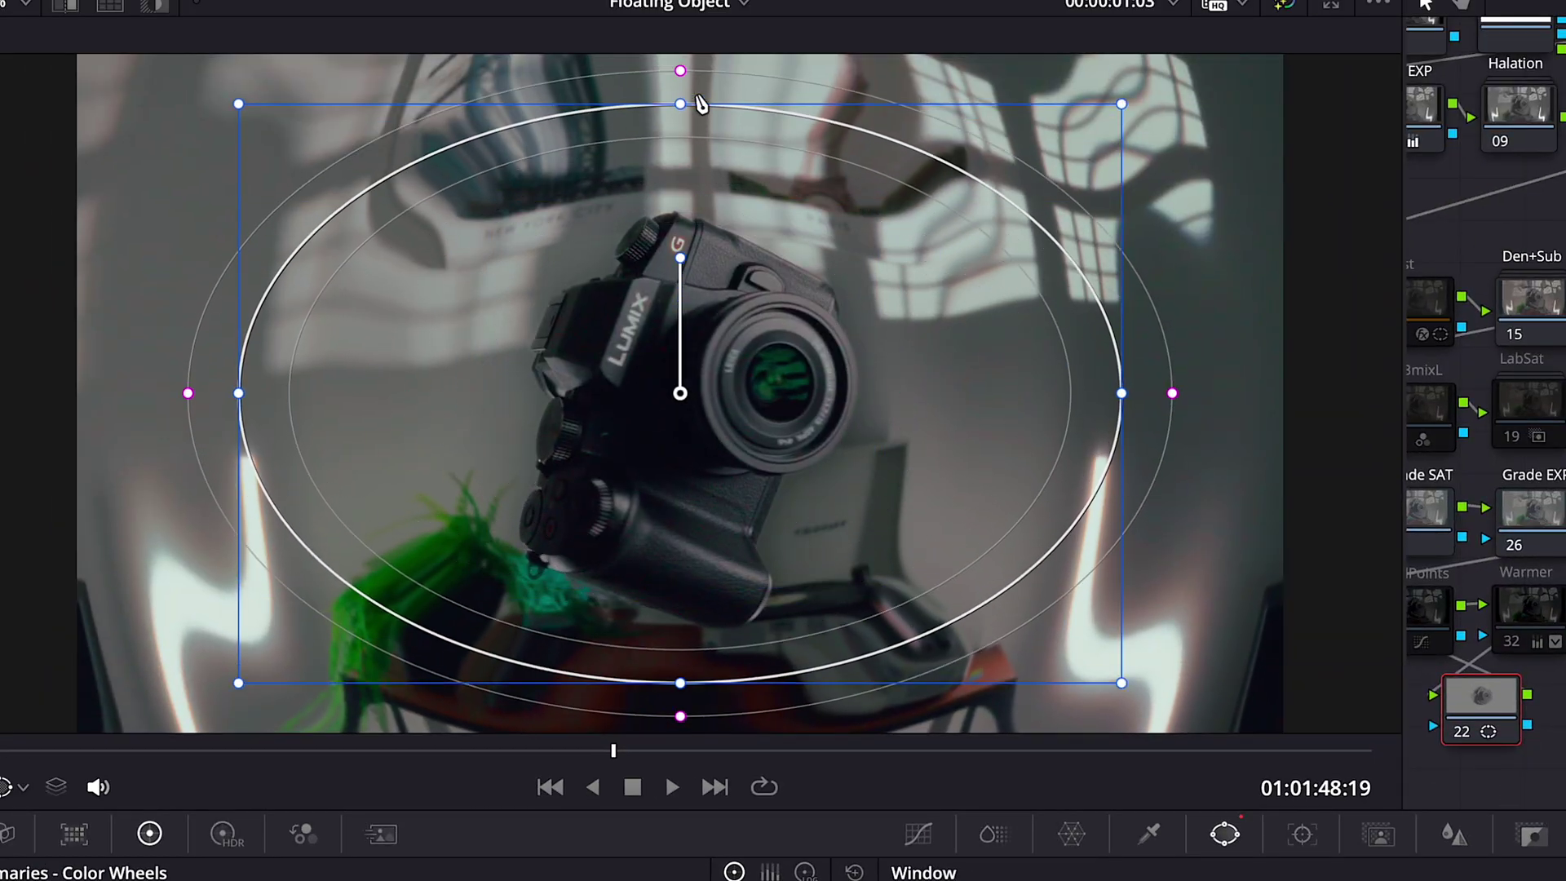
left_click_drag(1173, 393, 1301, 394)
left_click_drag(238, 393, 152, 393)
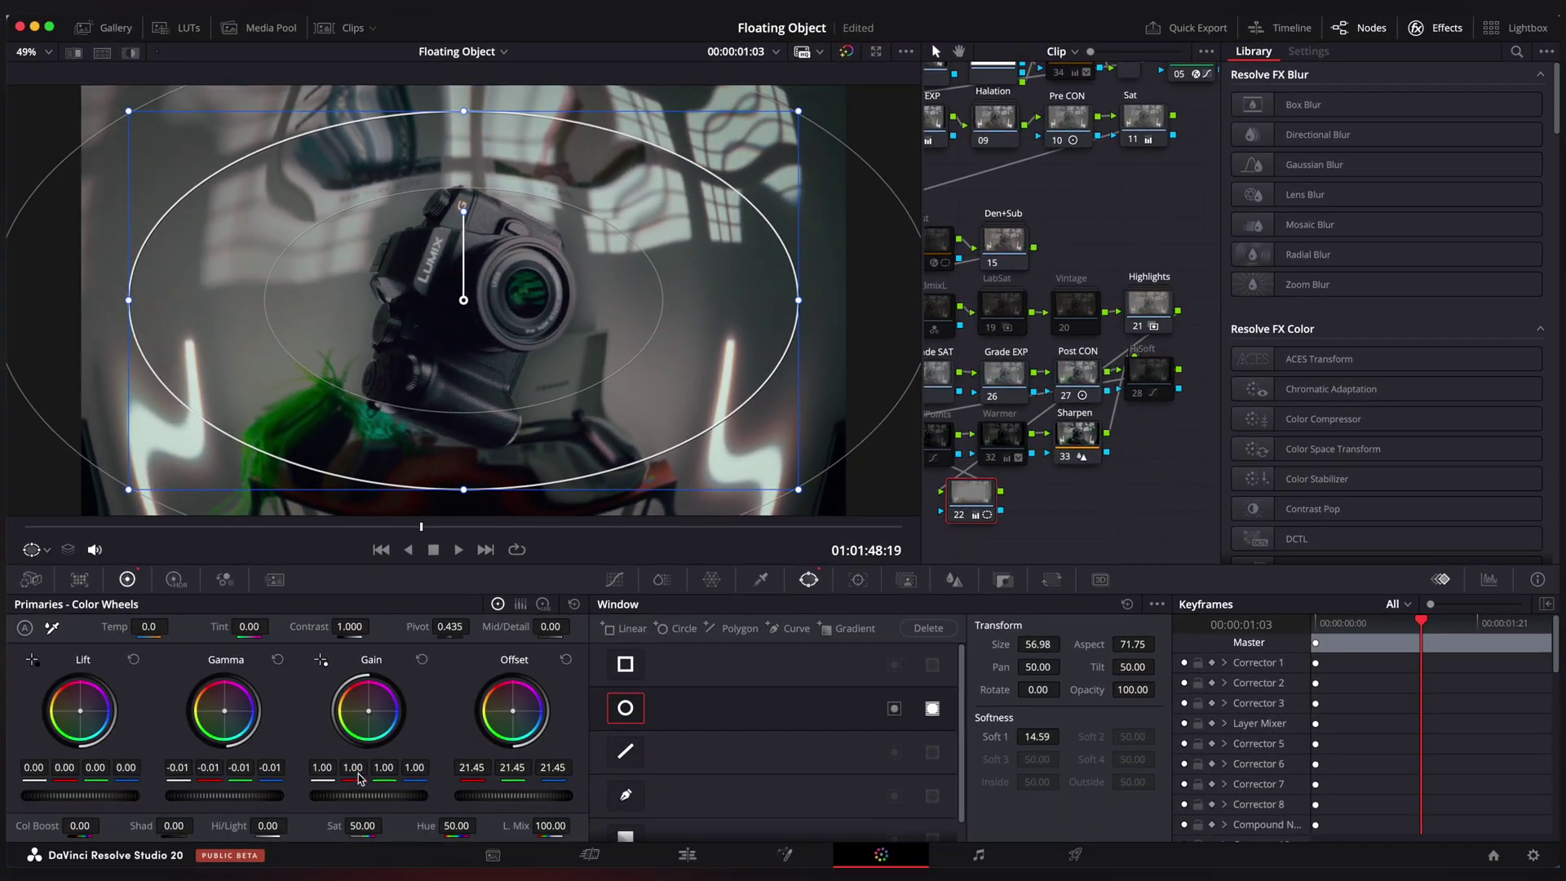
left_click_drag(421, 527, 557, 530)
Return to the Edit page, move the four sound effect clips on tracks A1 to A4 beneath the Fusion clip, and play the result
left_click(692, 858)
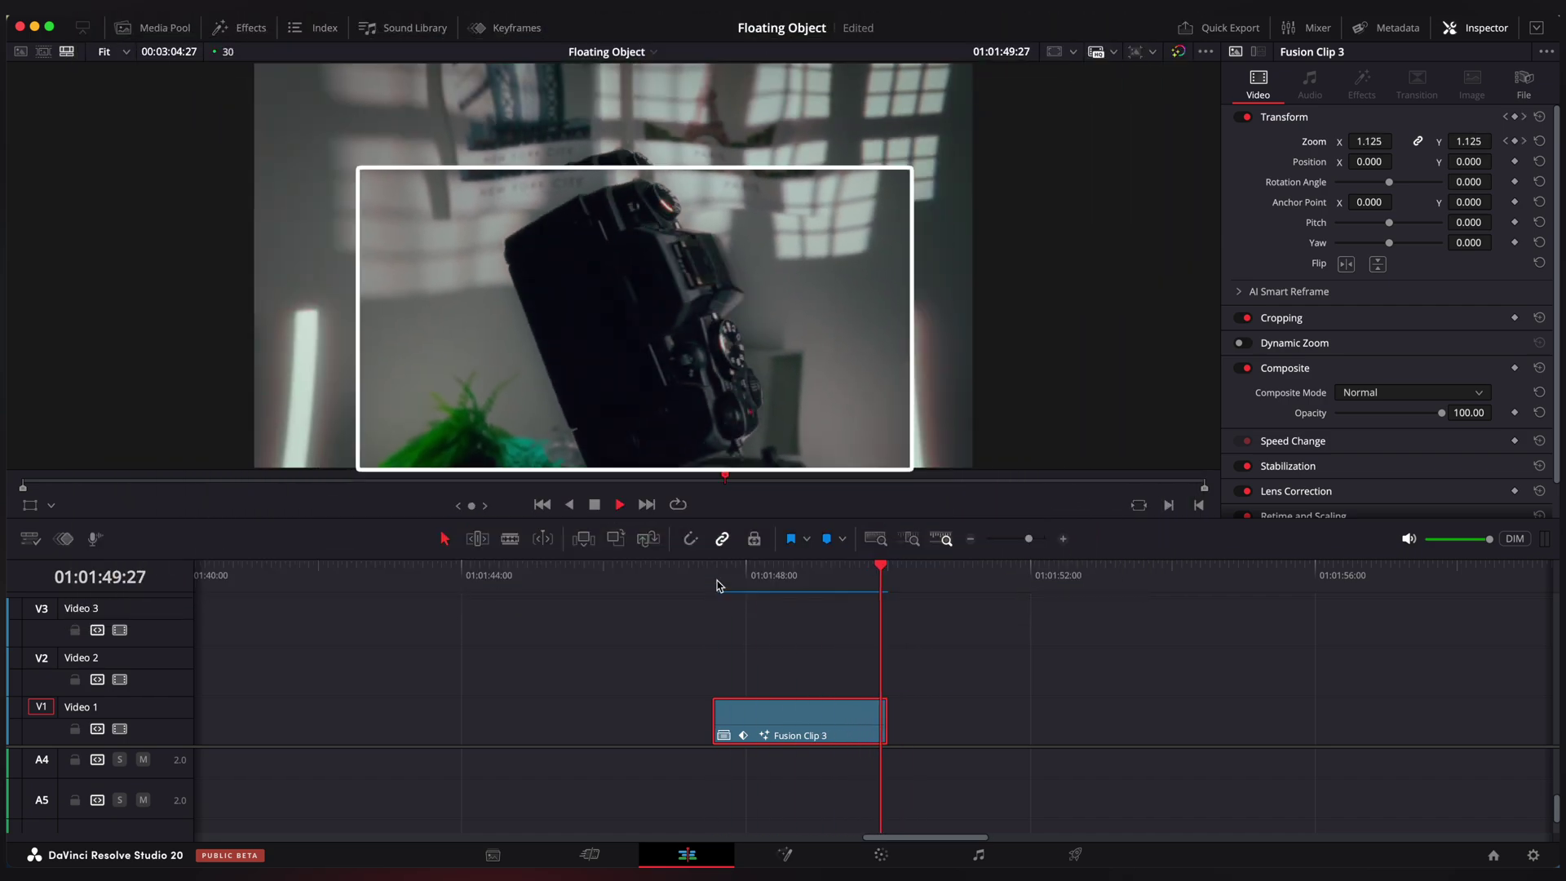
left_click_drag(1417, 658, 846, 799)
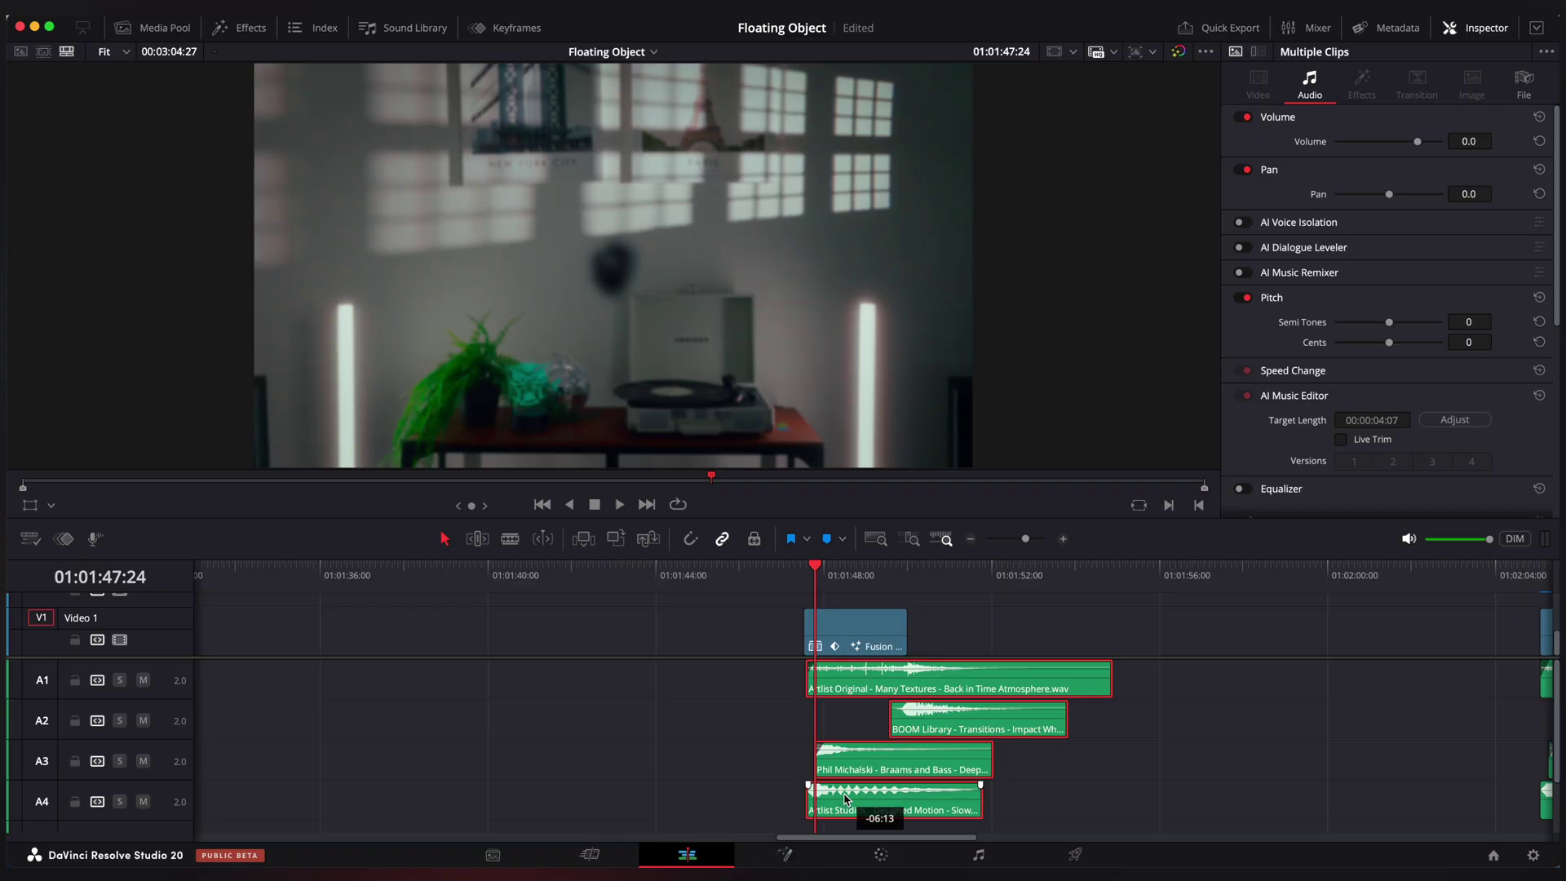
key("super+equal")
left_click_drag(156, 659, 155, 710)
scroll(659, 613, "right", 3)
left_click(651, 582)
key("space")
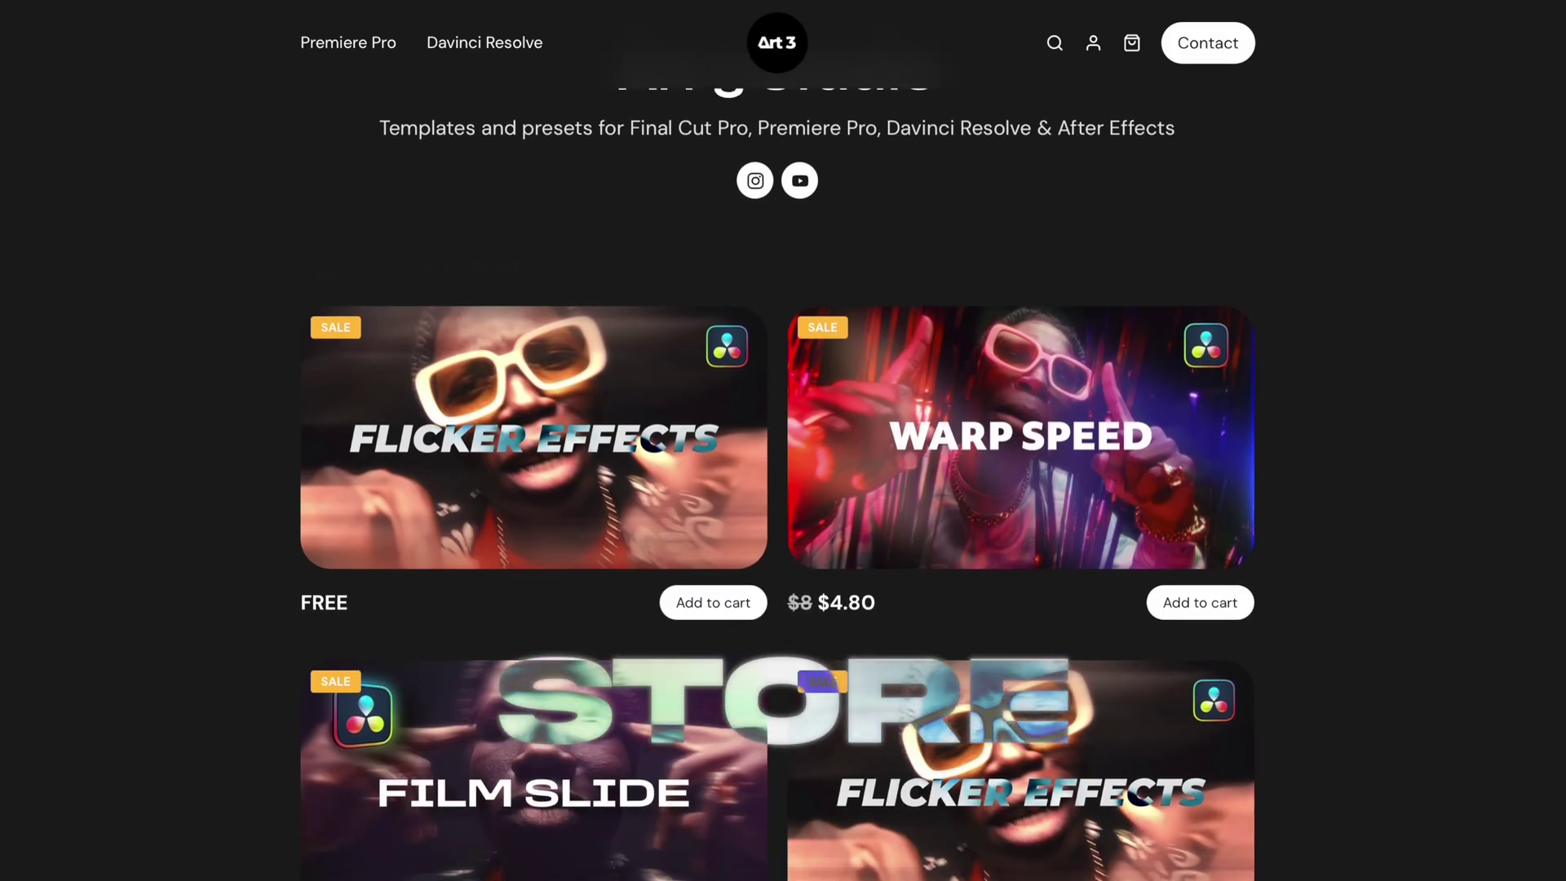
Look through the templates and presets offered on the Art 3 store page
scroll(777, 457, "down", 5)
scroll(777, 457, "down", 3)
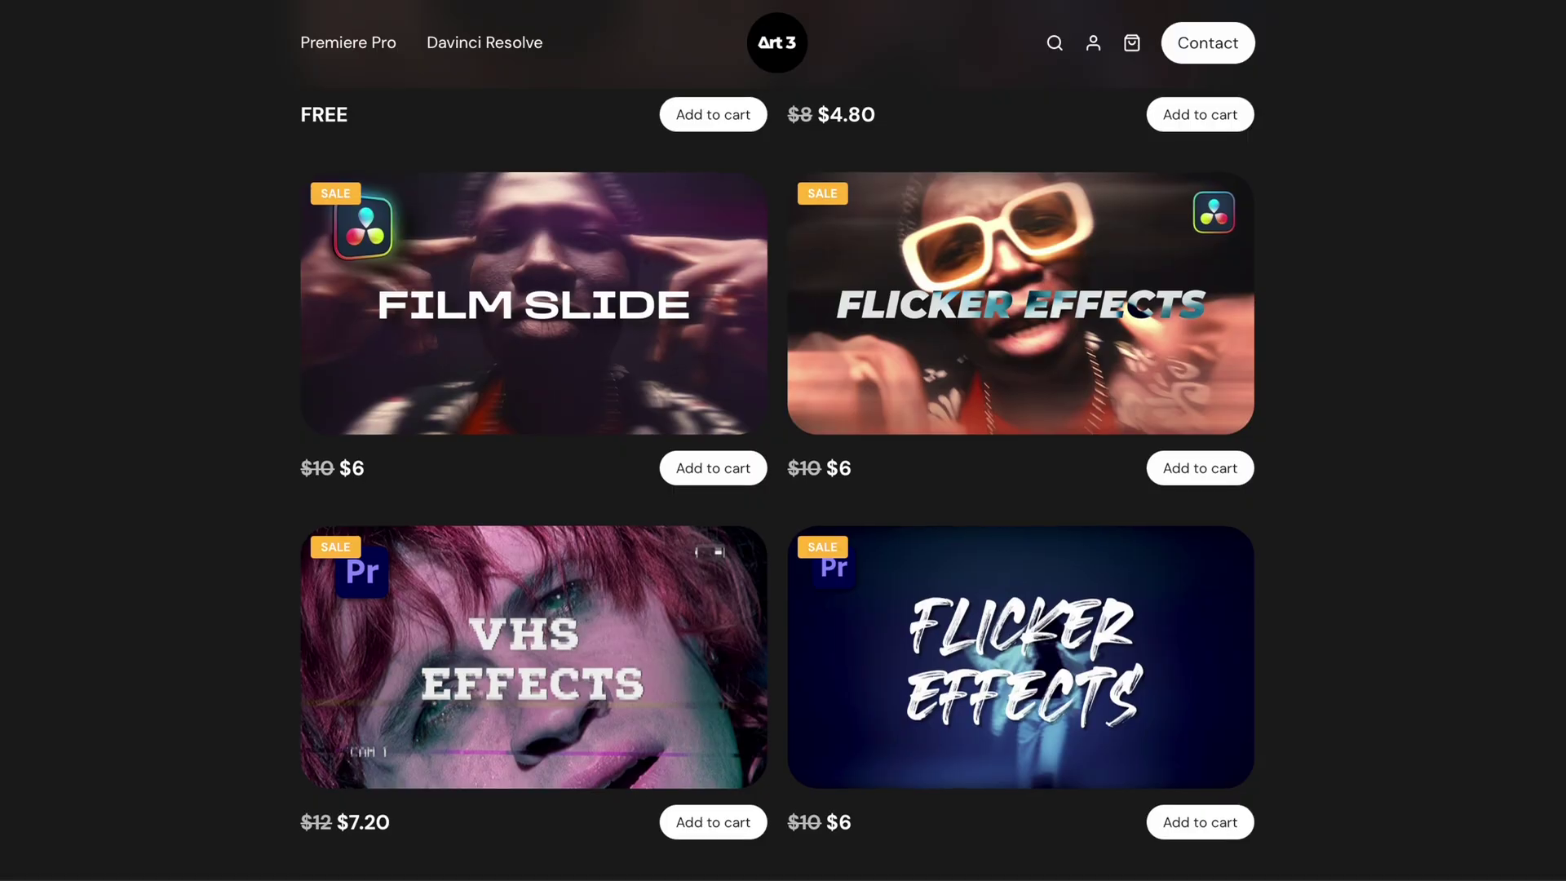